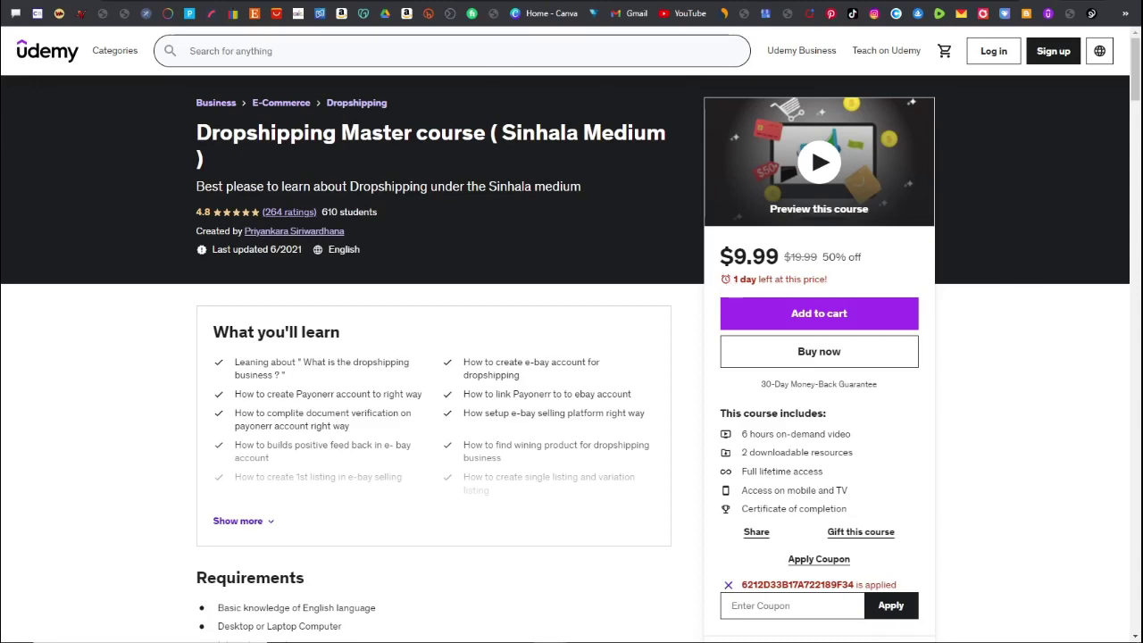
- Switch to SuperCook and add cinnamon, ketchup, vegetable oil, baking powder, brown sugar, honey and paprika to the pantry
{"action": "key", "text": "ctrl+Tab"}
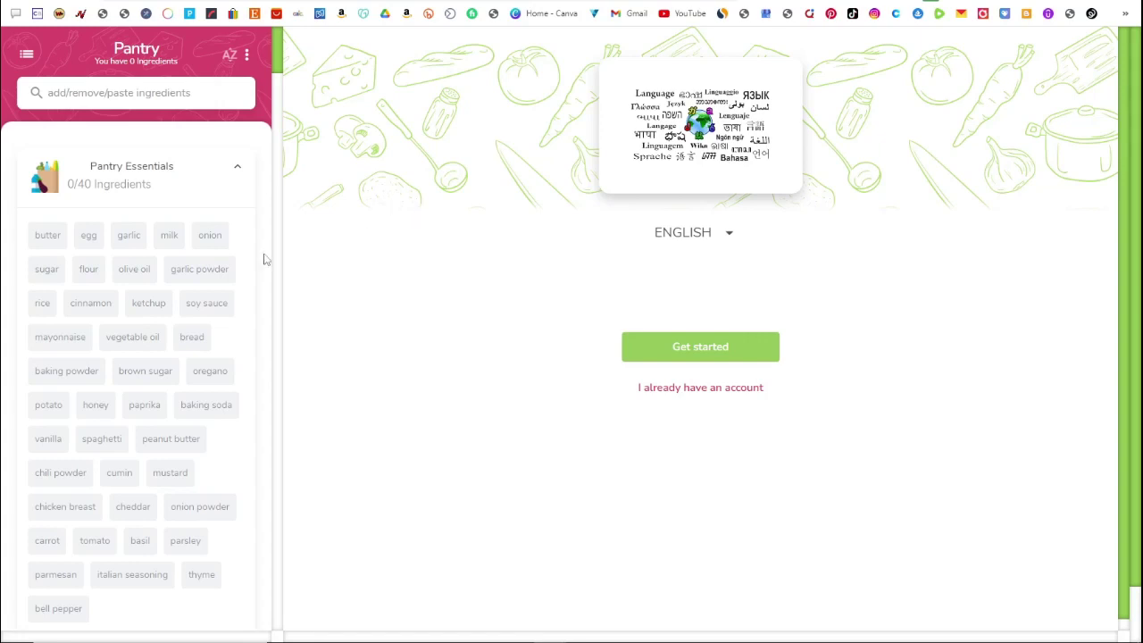
{"action": "scroll", "coordinate": [362, 255], "scroll_direction": "down", "scroll_amount": 1}
{"action": "scroll", "coordinate": [125, 241], "scroll_direction": "down", "scroll_amount": 2}
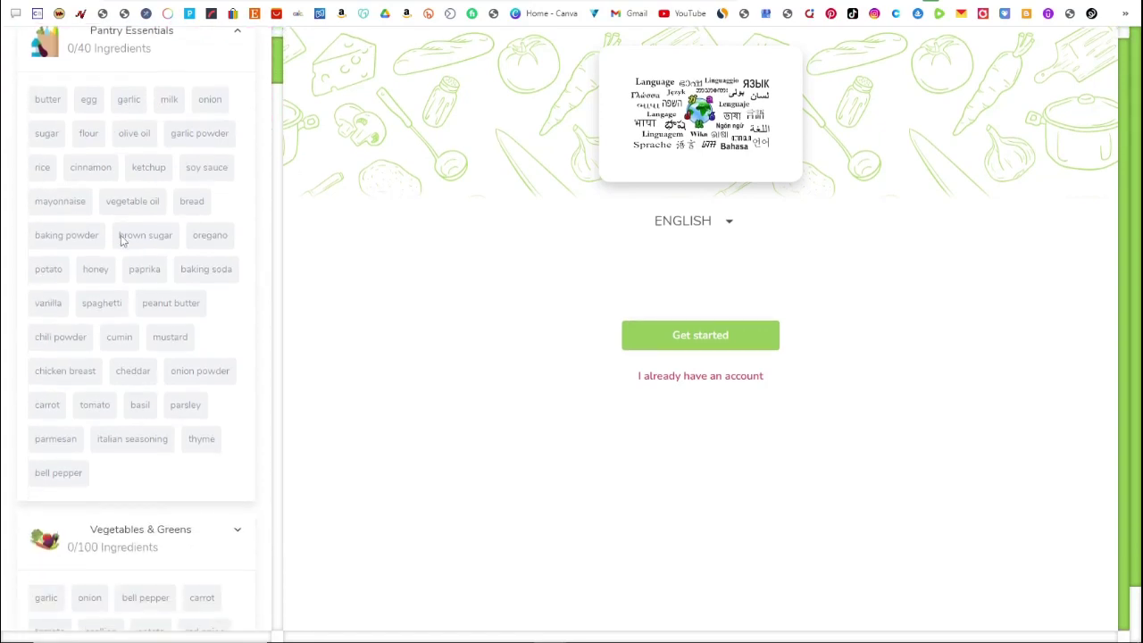
{"action": "left_click", "coordinate": [107, 175]}
{"action": "left_click", "coordinate": [152, 167]}
{"action": "left_click", "coordinate": [138, 203]}
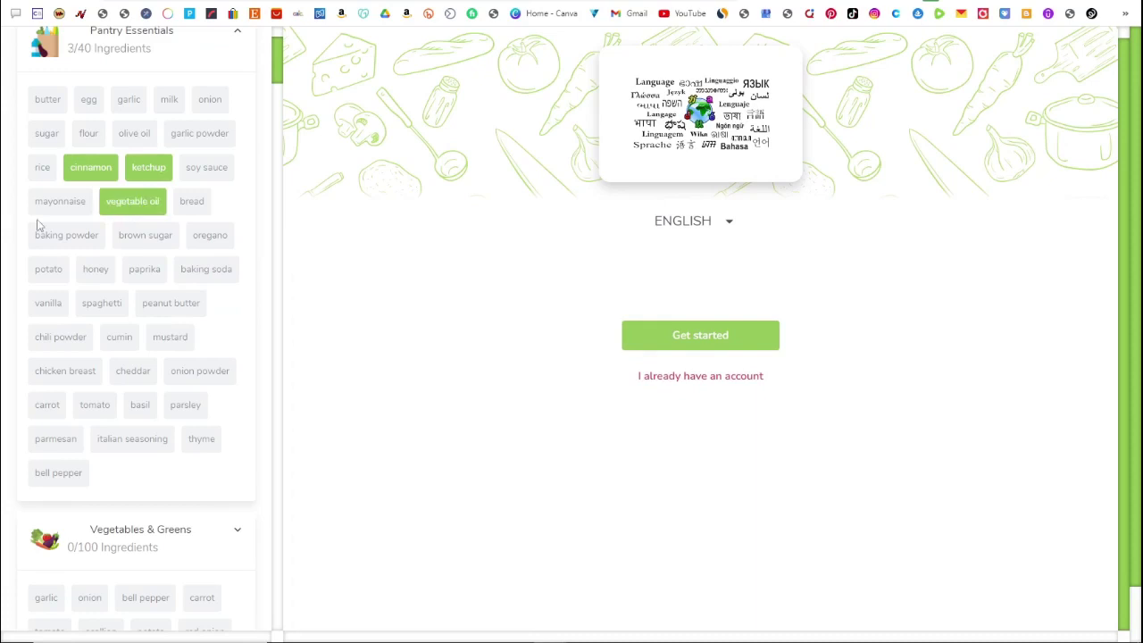
{"action": "left_click", "coordinate": [78, 237]}
{"action": "left_click", "coordinate": [148, 238]}
{"action": "left_click", "coordinate": [106, 272]}
{"action": "left_click", "coordinate": [143, 273]}
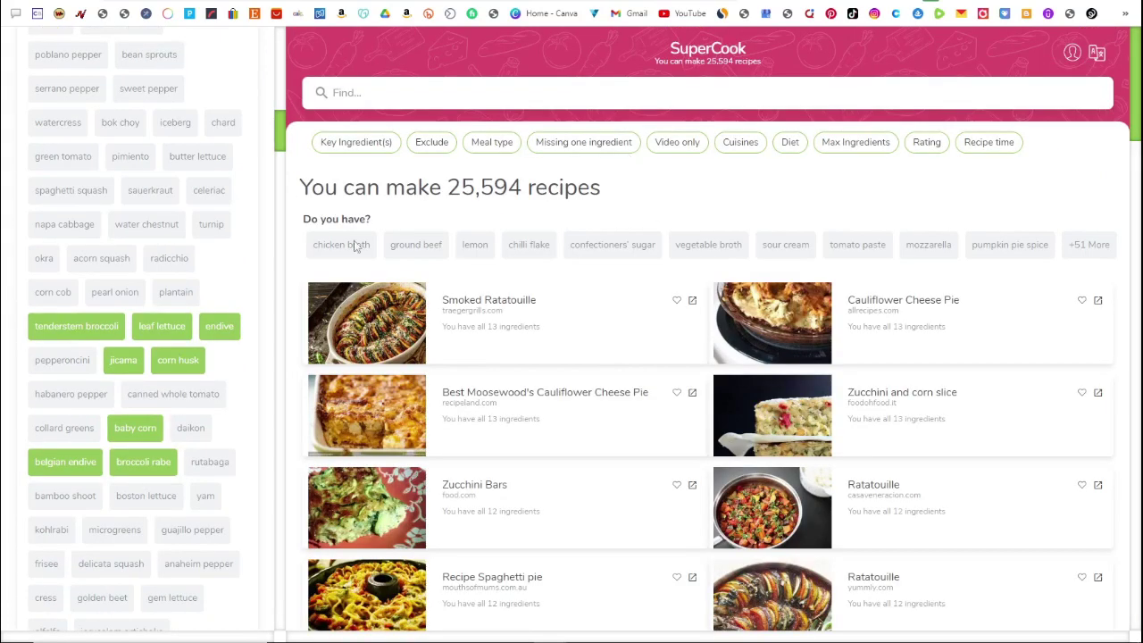
- Review the selected vegetables and highlight the number of recipes that can be made
{"action": "scroll", "coordinate": [124, 353], "scroll_direction": "up", "scroll_amount": 4}
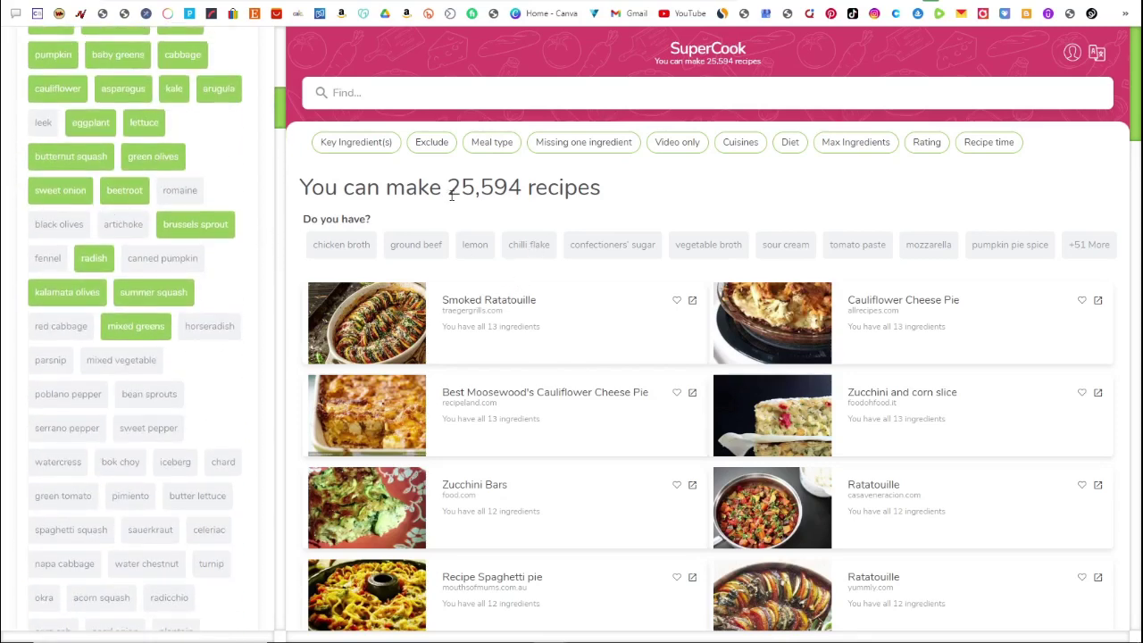
{"action": "left_click_drag", "start_coordinate": [448, 187], "coordinate": [540, 187]}
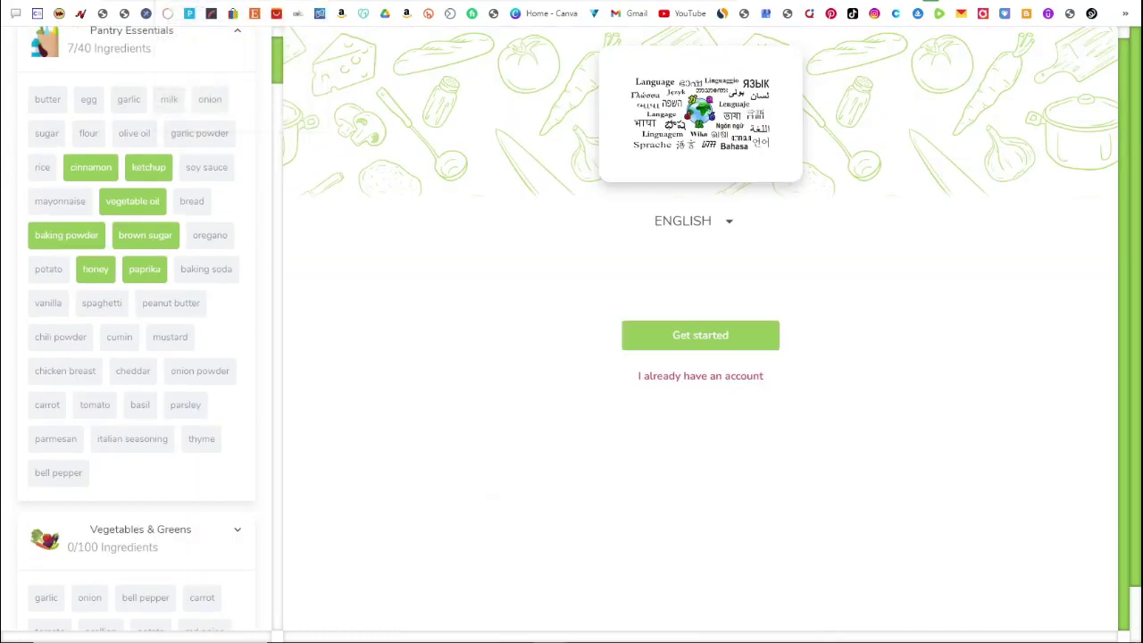
{"action": "scroll", "coordinate": [481, 218], "scroll_direction": "up", "scroll_amount": 1}
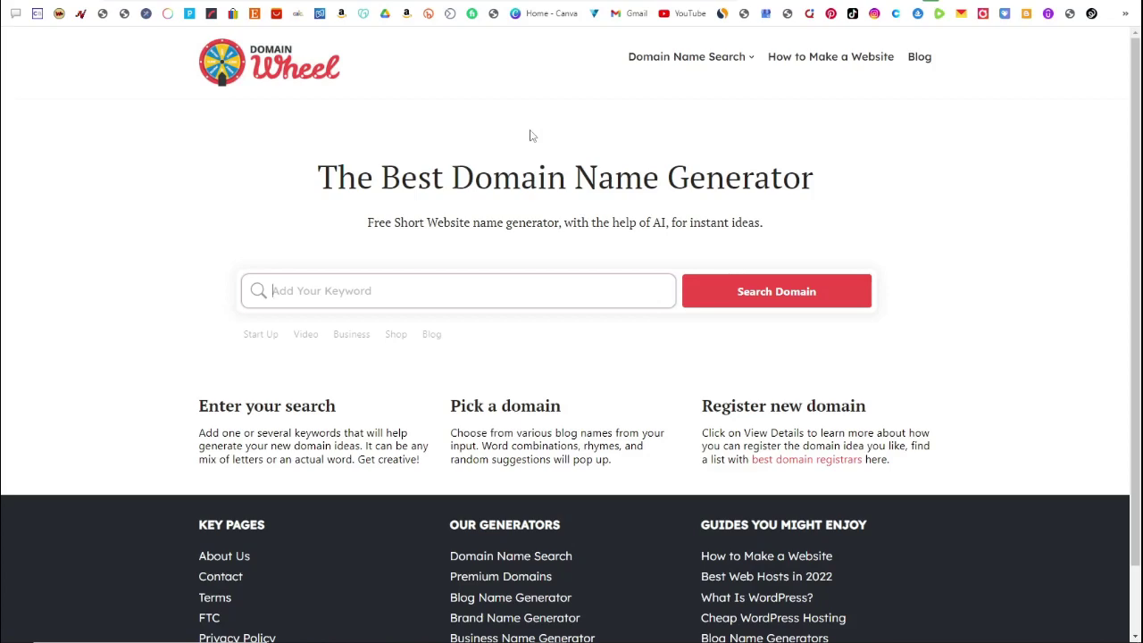
- Search DomainWheel for domain name ideas with the keyword "recipes"
{"action": "type", "text": "re"}
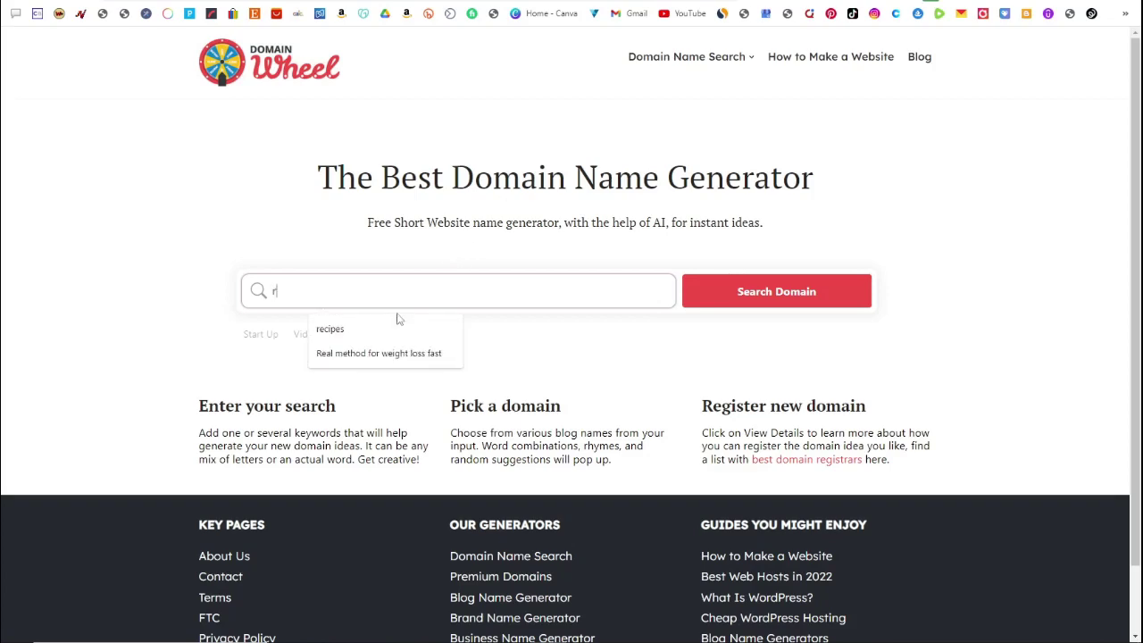
{"action": "left_click", "coordinate": [366, 320]}
{"action": "left_click", "coordinate": [776, 293]}
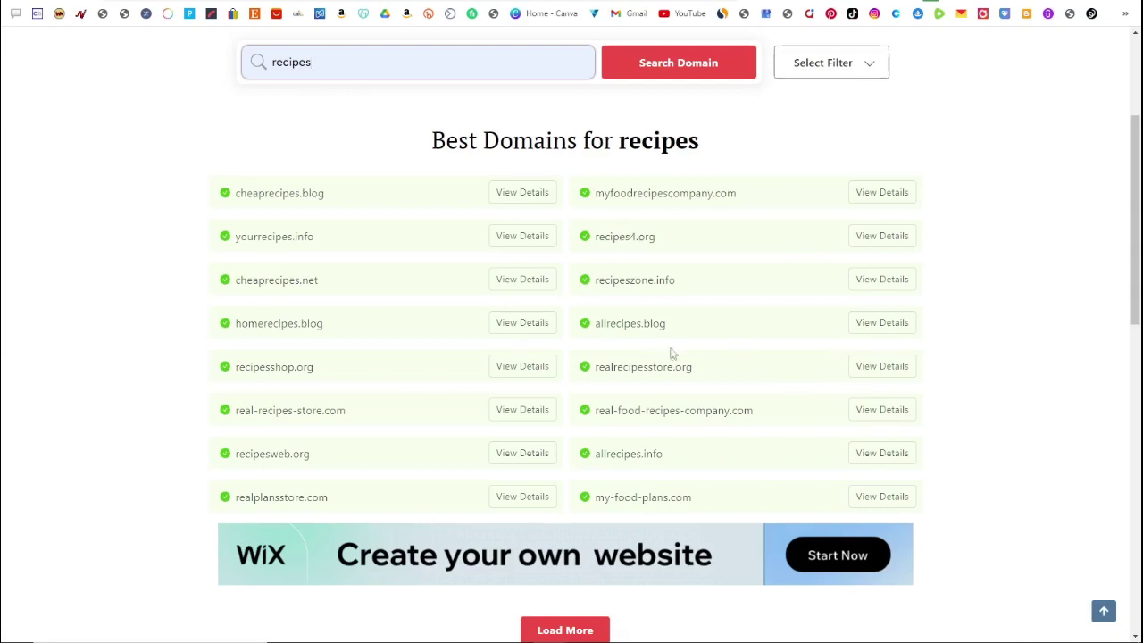
- Select the suggested domain name allrecipes.blog in the results so it can be copied
{"action": "left_click_drag", "start_coordinate": [668, 330], "coordinate": [601, 332]}
{"action": "left_click", "coordinate": [599, 333]}
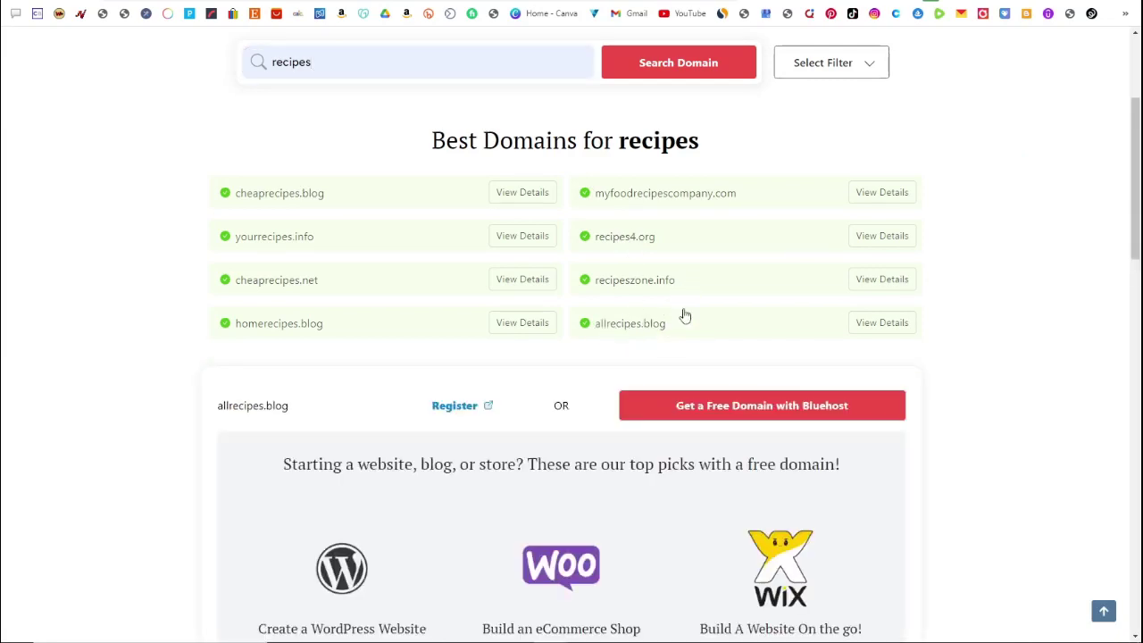
{"action": "left_click_drag", "start_coordinate": [682, 322], "coordinate": [596, 328]}
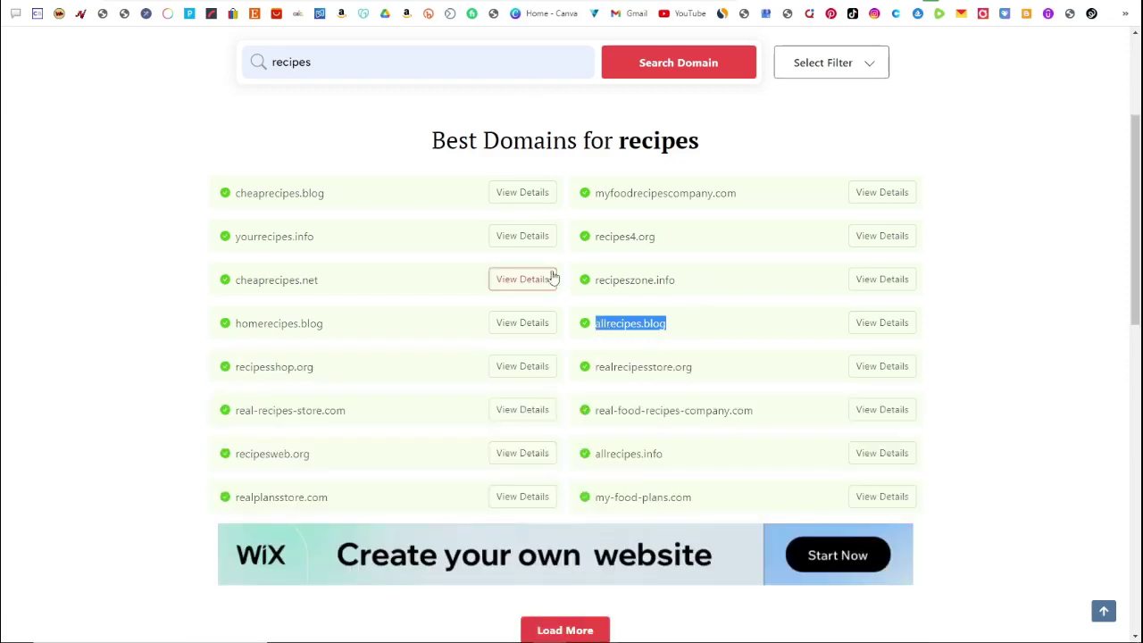
- Open Namecheap and search for the domain allrecipes.blog
{"action": "left_click", "coordinate": [276, 13]}
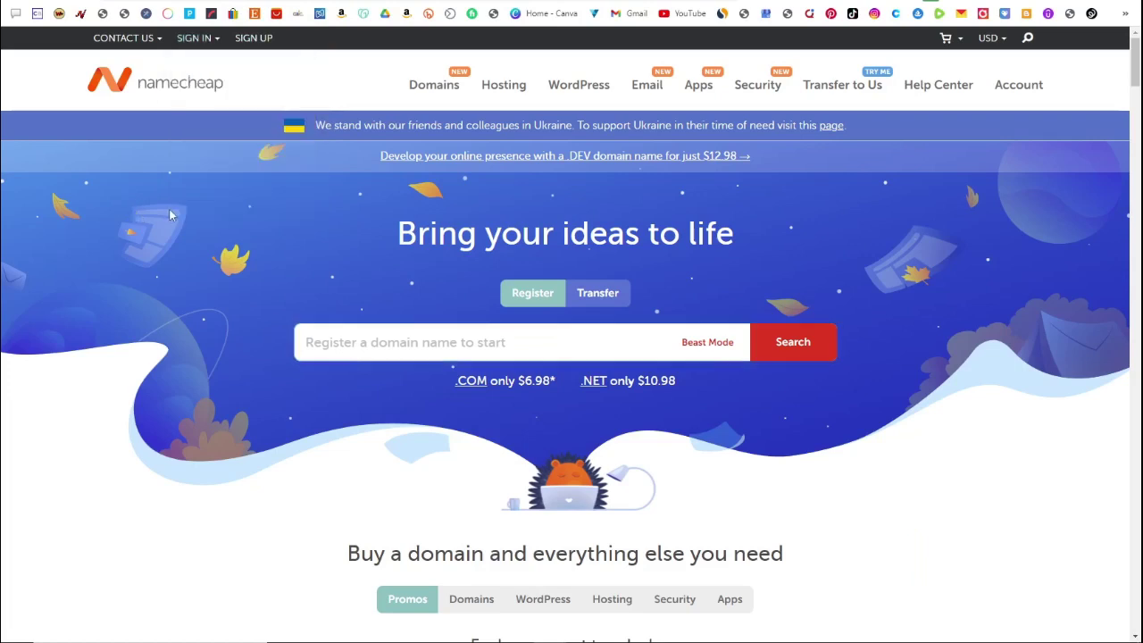
{"action": "left_click", "coordinate": [449, 333]}
{"action": "type", "text": "allrecipes.blog"}
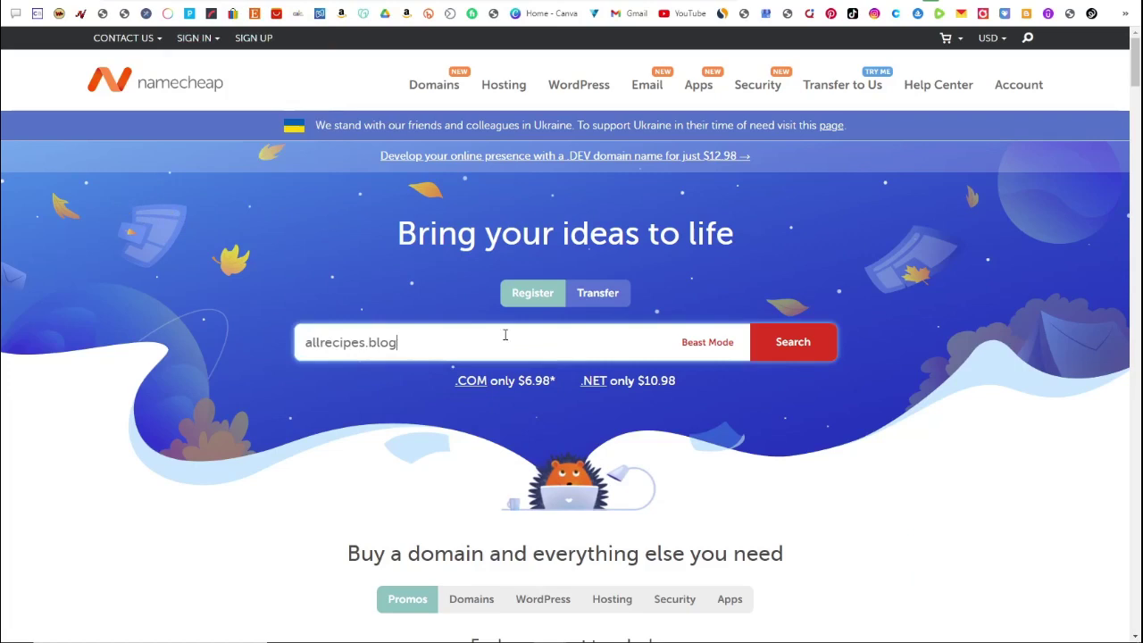
{"action": "left_click", "coordinate": [793, 352]}
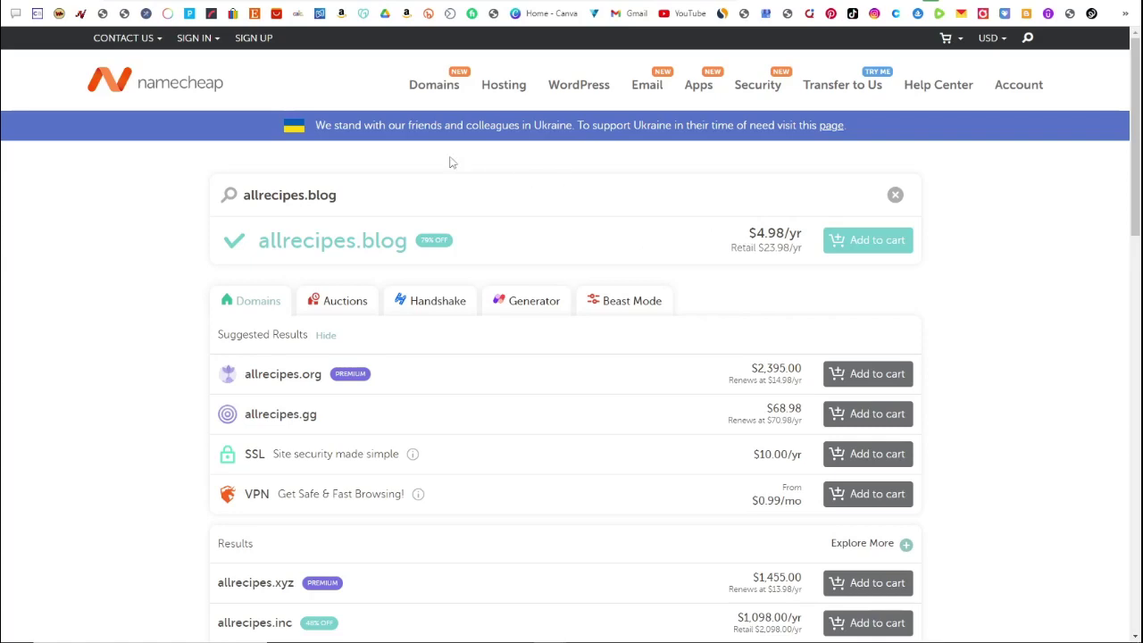
- Look at the Beacons sign-in page and go through the Beacons home page, including its creators and features
{"action": "left_click", "coordinate": [255, 13]}
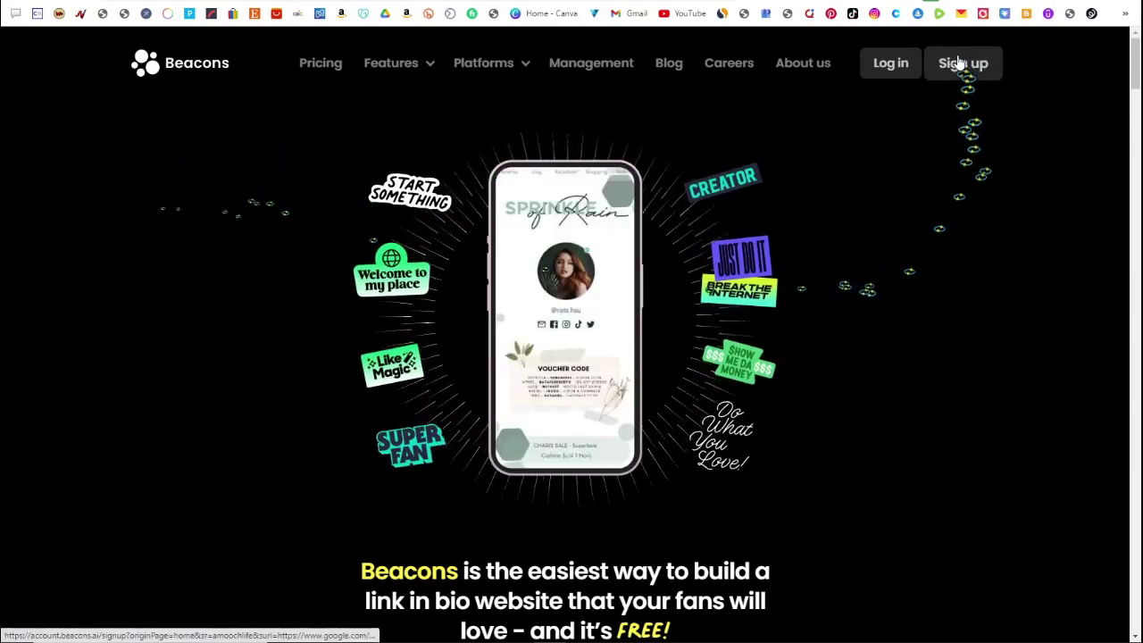
{"action": "left_click", "coordinate": [891, 62]}
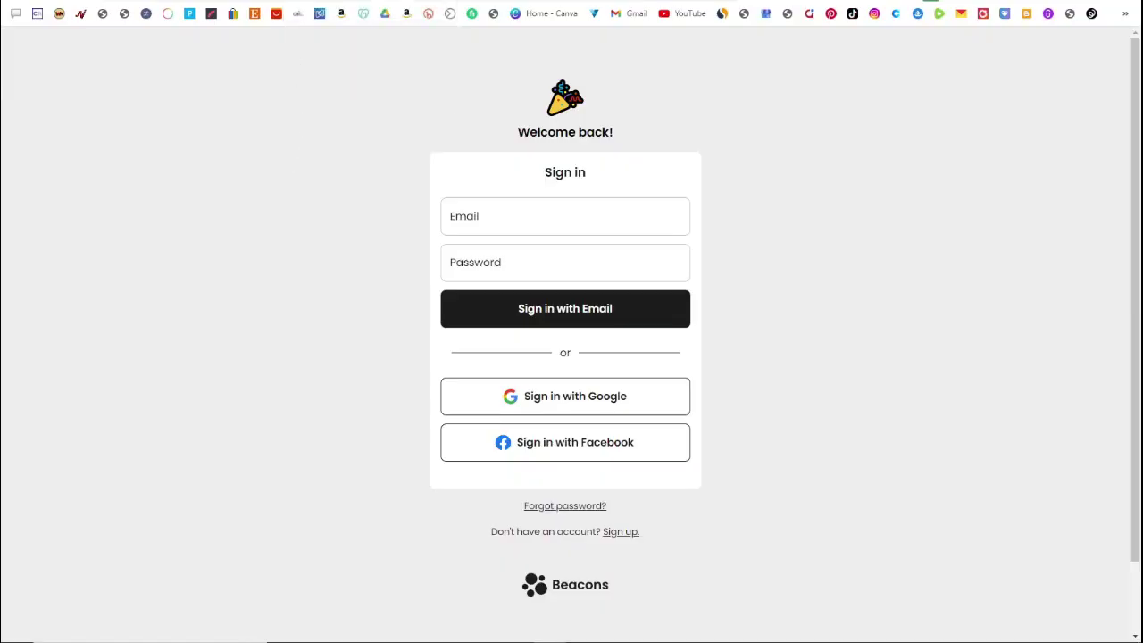
{"action": "key", "text": "alt+Left"}
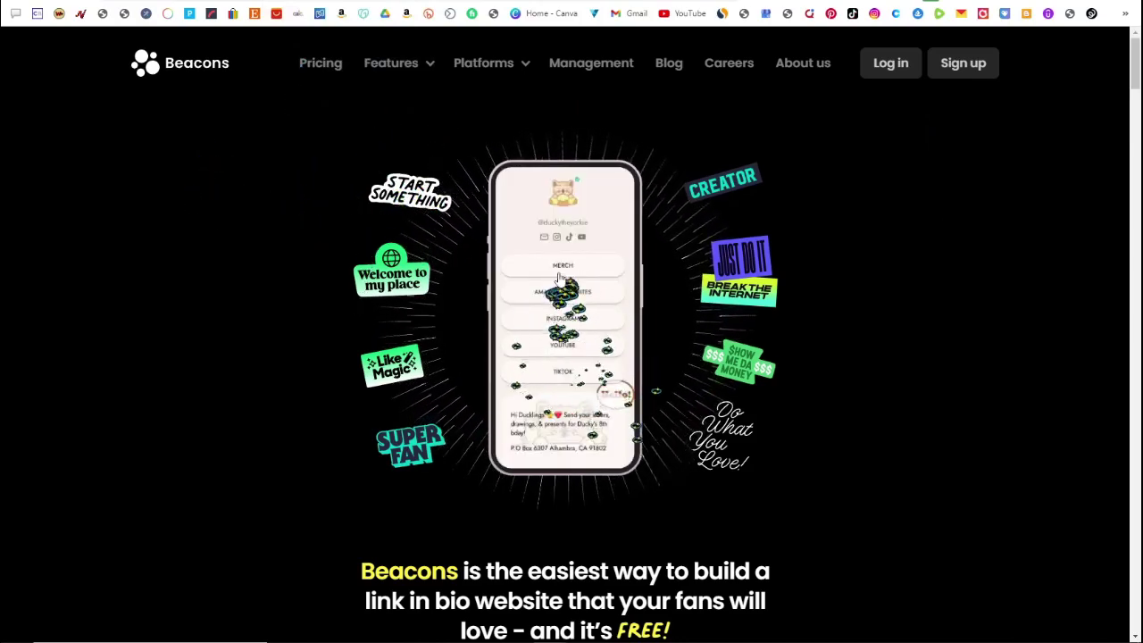
{"action": "scroll", "coordinate": [555, 273], "scroll_direction": "down", "scroll_amount": 10}
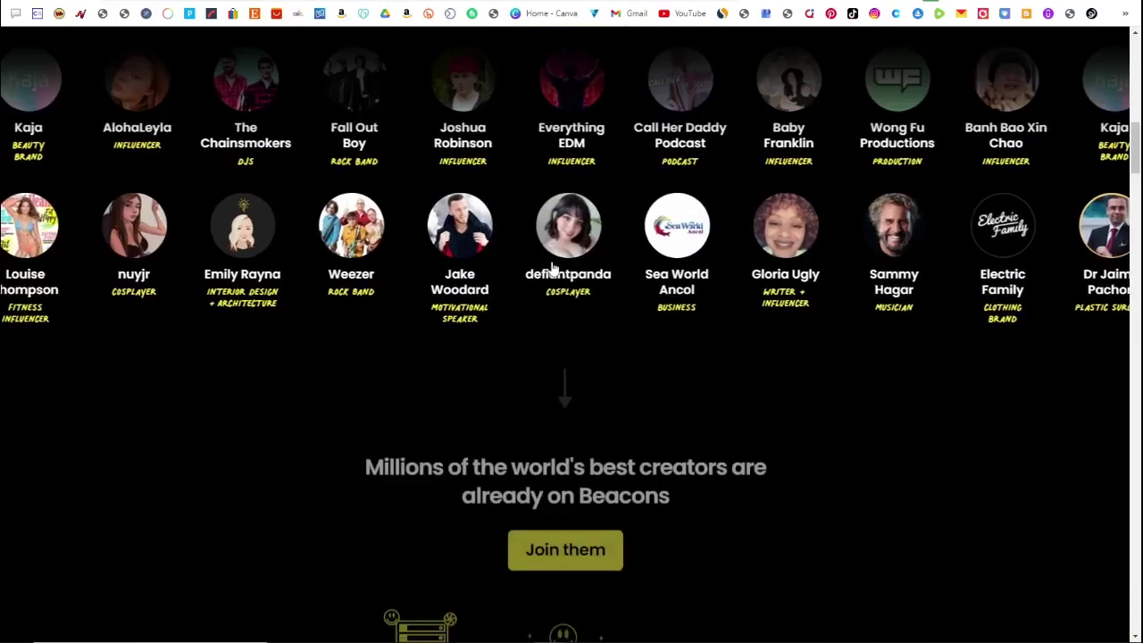
{"action": "scroll", "coordinate": [555, 266], "scroll_direction": "down", "scroll_amount": 3}
{"action": "scroll", "coordinate": [526, 256], "scroll_direction": "down", "scroll_amount": 2}
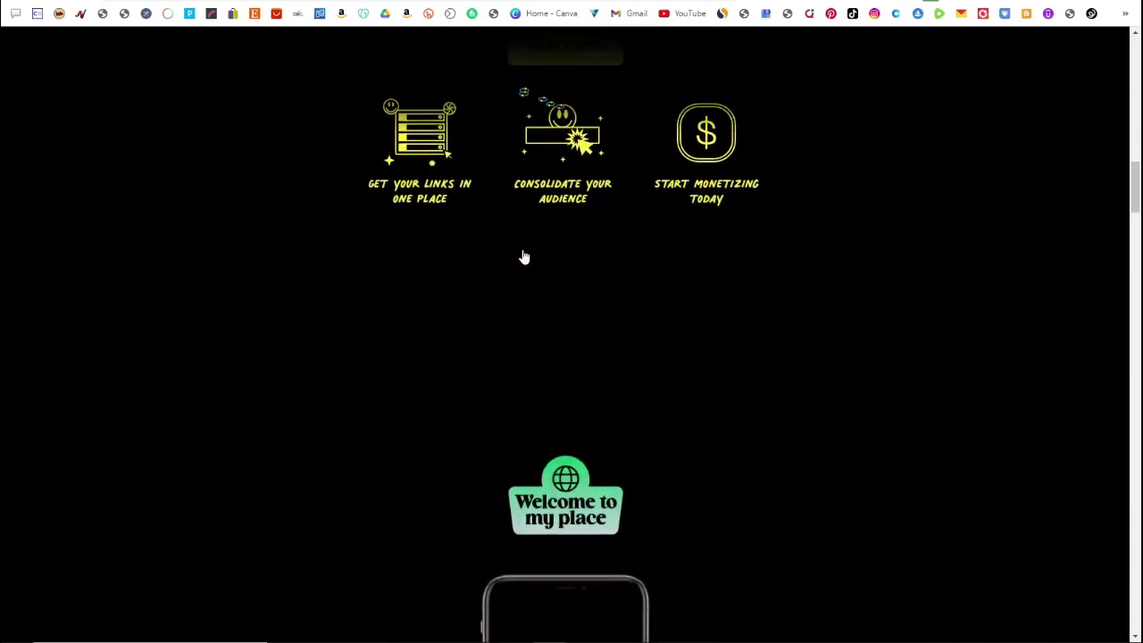
{"action": "scroll", "coordinate": [523, 257], "scroll_direction": "down", "scroll_amount": 7}
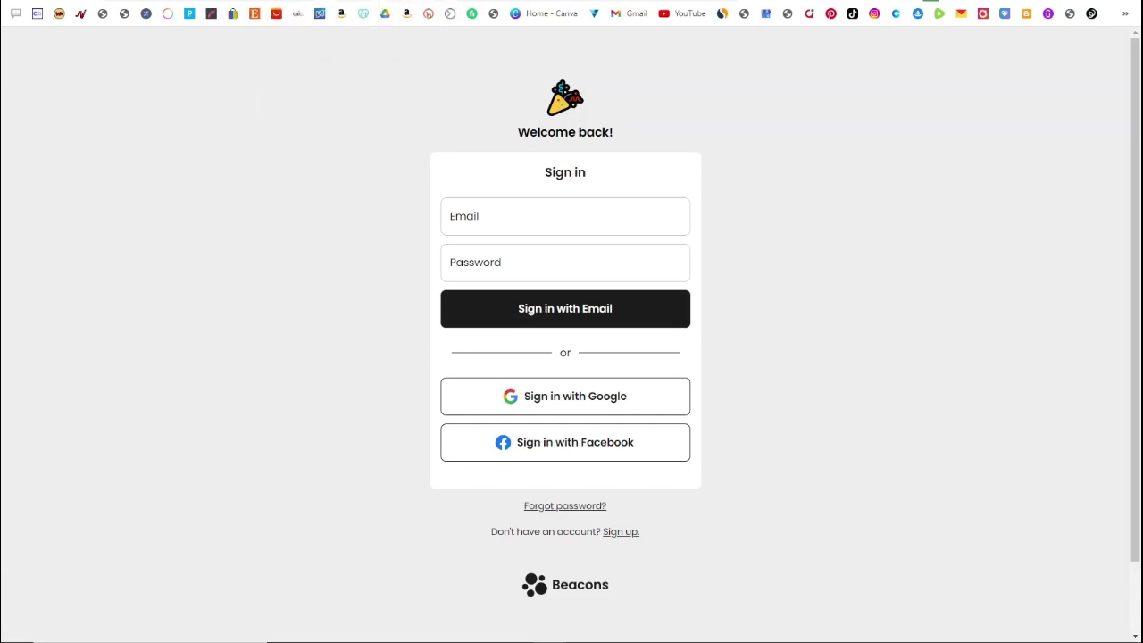
- Examine the Cauliflower Cheese Pie recipe on Allrecipes, including its photos, ingredients and directions
{"action": "left_click", "coordinate": [259, 2]}
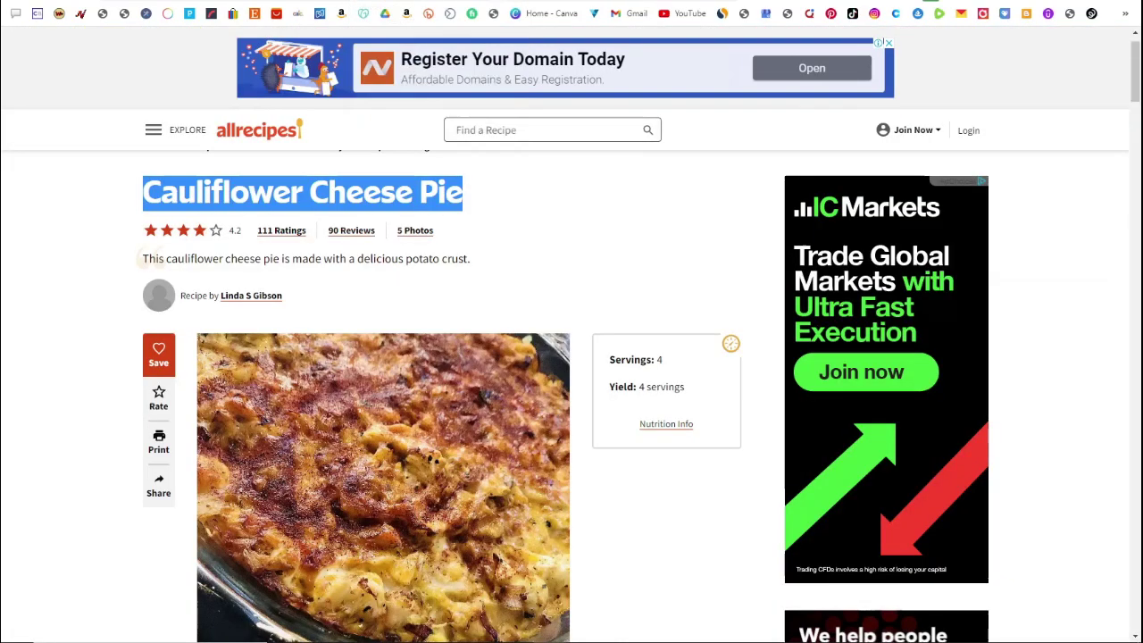
{"action": "left_click", "coordinate": [525, 199]}
{"action": "scroll", "coordinate": [516, 199], "scroll_direction": "down", "scroll_amount": 1}
{"action": "scroll", "coordinate": [515, 198], "scroll_direction": "down", "scroll_amount": 3}
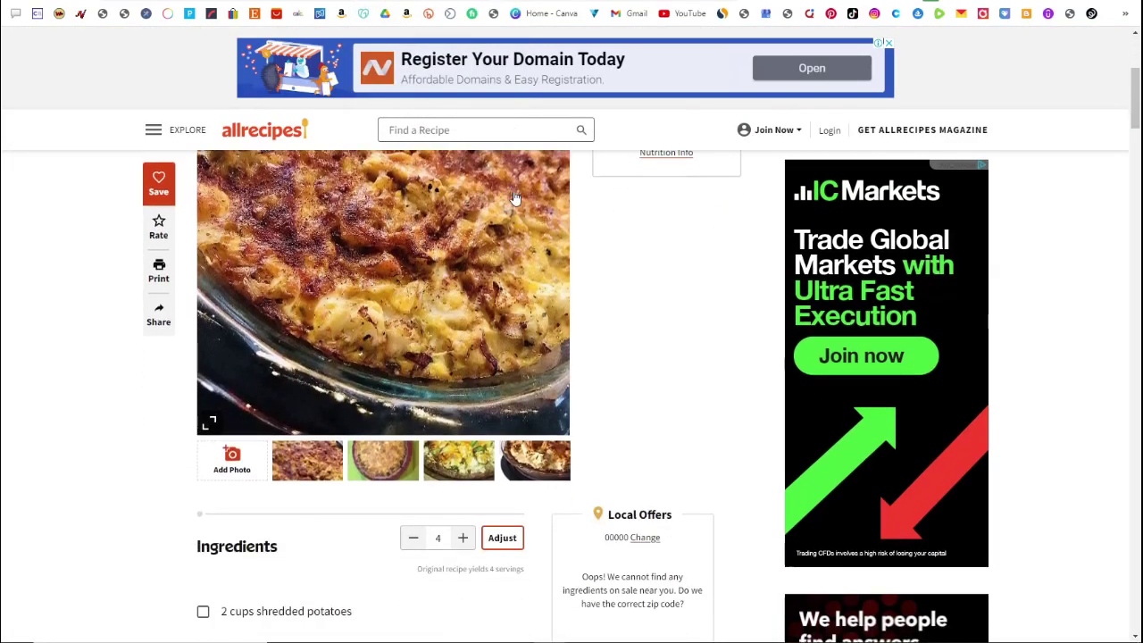
{"action": "scroll", "coordinate": [628, 261], "scroll_direction": "up", "scroll_amount": 2}
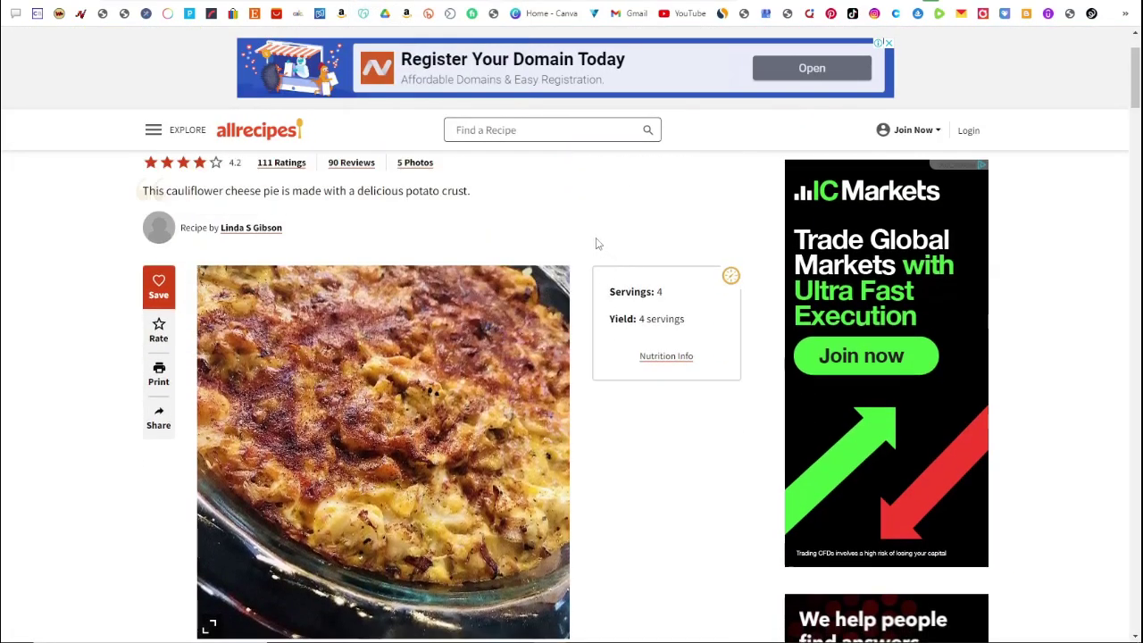
{"action": "scroll", "coordinate": [542, 209], "scroll_direction": "down", "scroll_amount": 4}
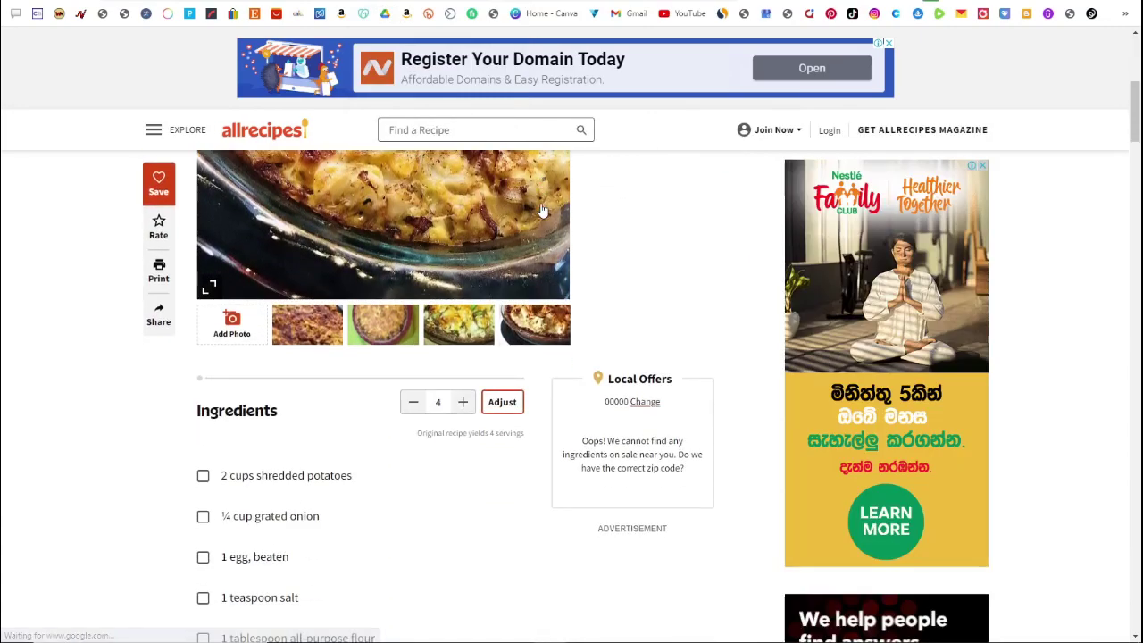
{"action": "scroll", "coordinate": [306, 205], "scroll_direction": "down", "scroll_amount": 6}
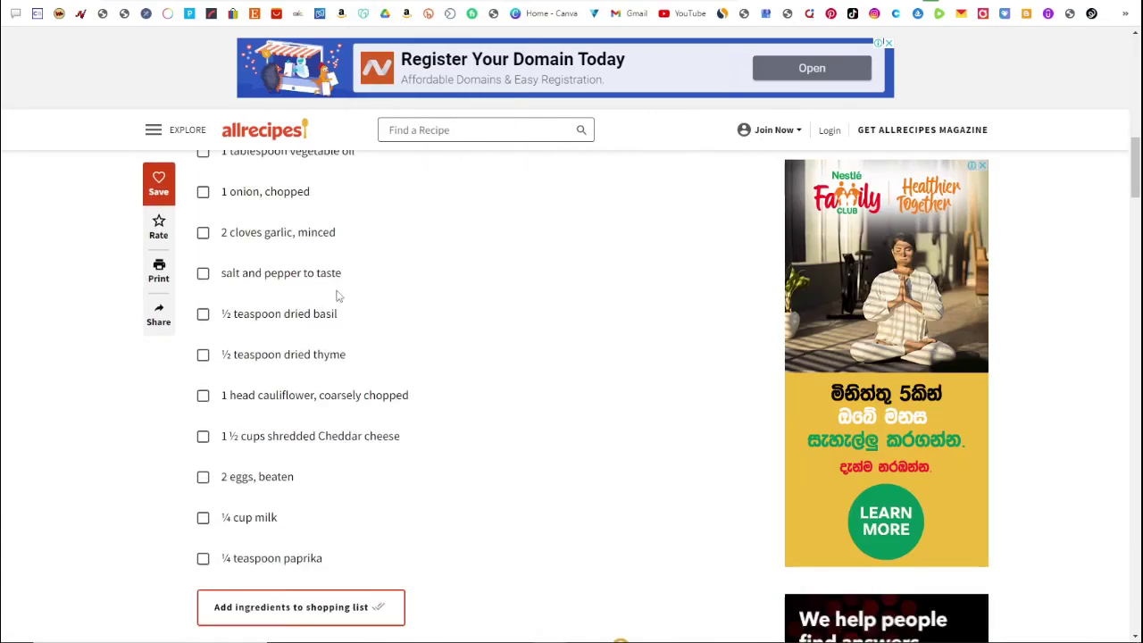
{"action": "scroll", "coordinate": [338, 295], "scroll_direction": "down", "scroll_amount": 5}
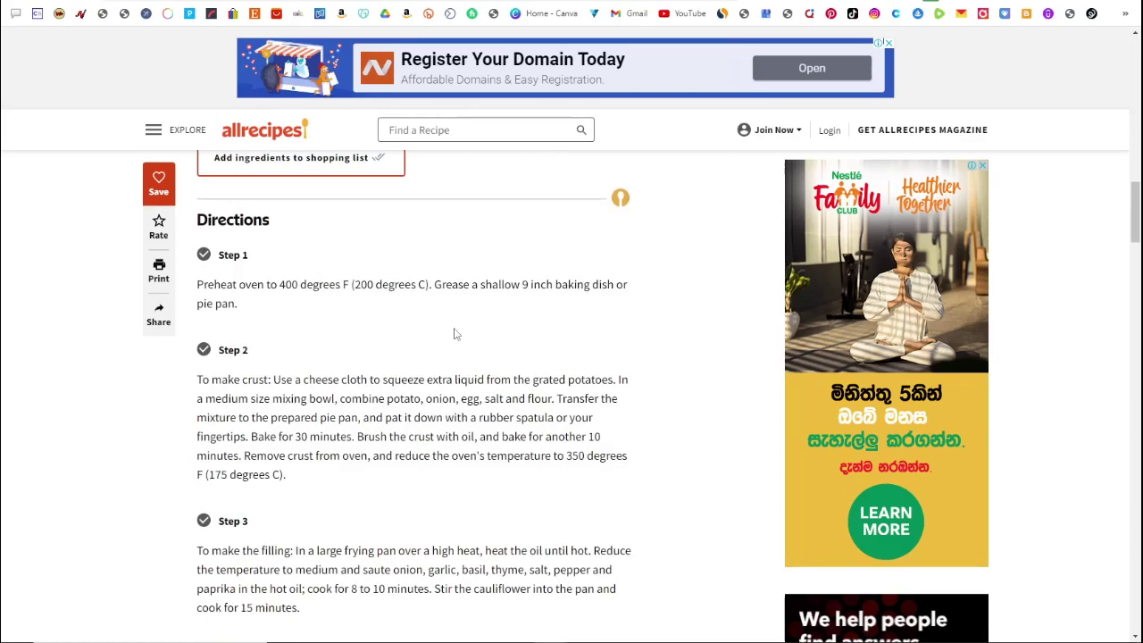
{"action": "scroll", "coordinate": [453, 334], "scroll_direction": "up", "scroll_amount": 1}
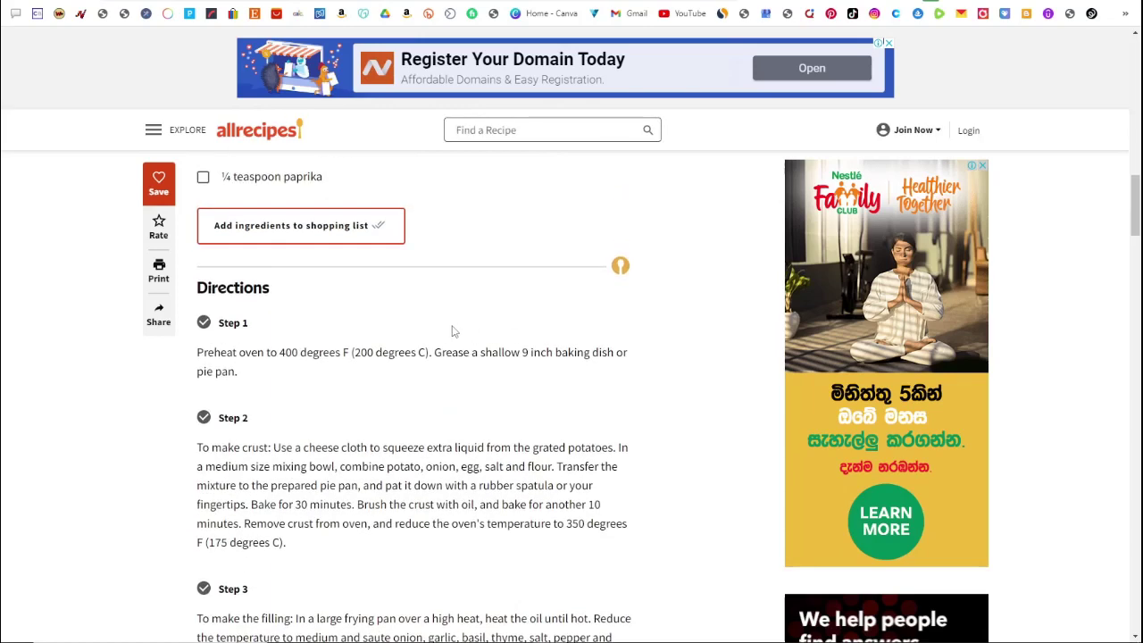
{"action": "scroll", "coordinate": [441, 291], "scroll_direction": "up", "scroll_amount": 4}
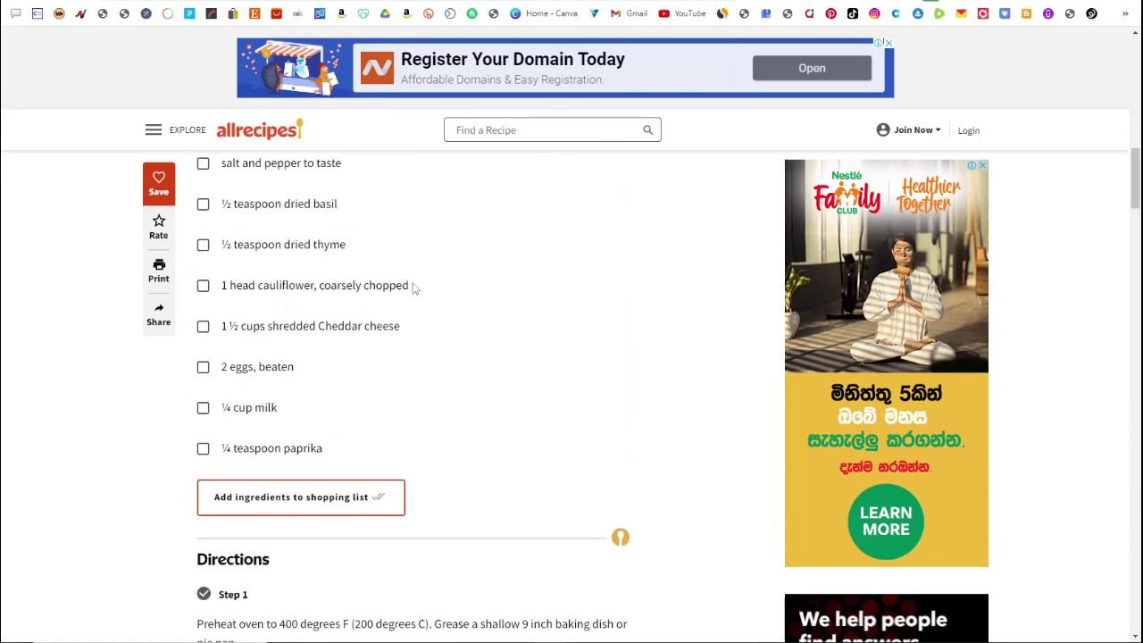
{"action": "scroll", "coordinate": [413, 287], "scroll_direction": "up", "scroll_amount": 6}
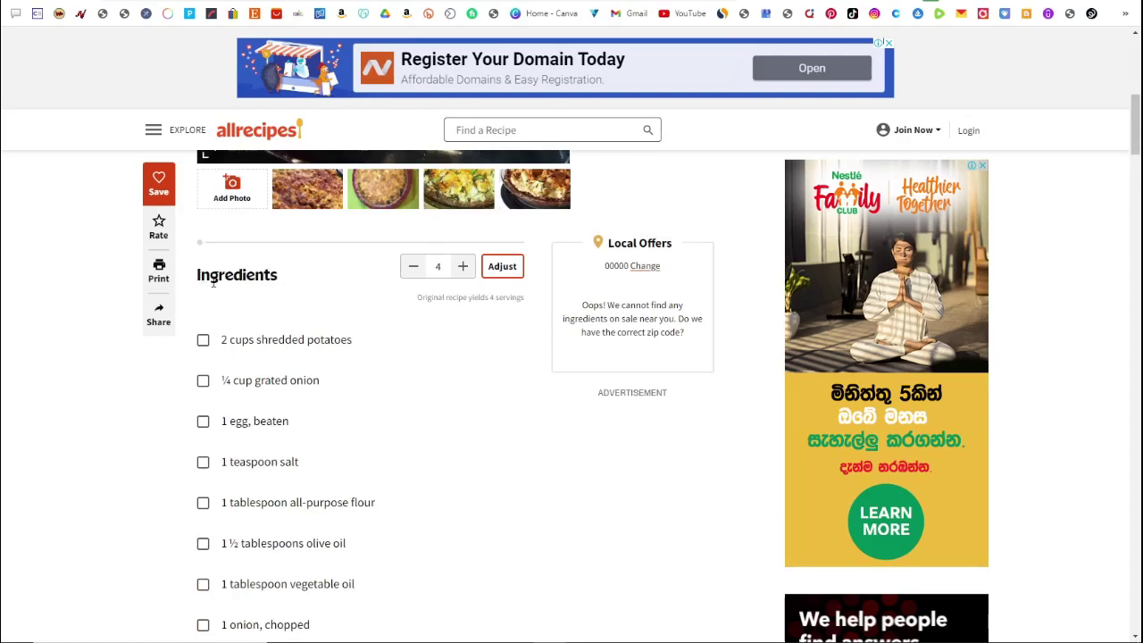
{"action": "scroll", "coordinate": [212, 282], "scroll_direction": "up", "scroll_amount": 6}
{"action": "scroll", "coordinate": [292, 219], "scroll_direction": "up", "scroll_amount": 2}
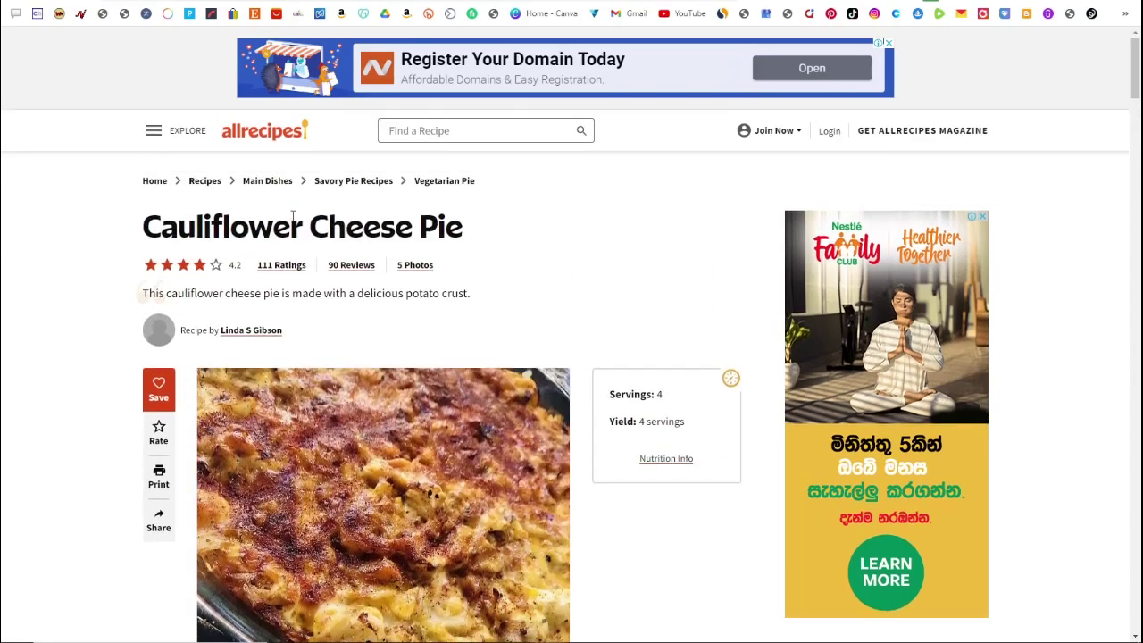
- Select and copy the Cauliflower Cheese Pie recipe text from the Ingredients heading through the end of Step 5
{"action": "scroll", "coordinate": [292, 219], "scroll_direction": "down", "scroll_amount": 6}
{"action": "scroll", "coordinate": [219, 276], "scroll_direction": "up", "scroll_amount": 2}
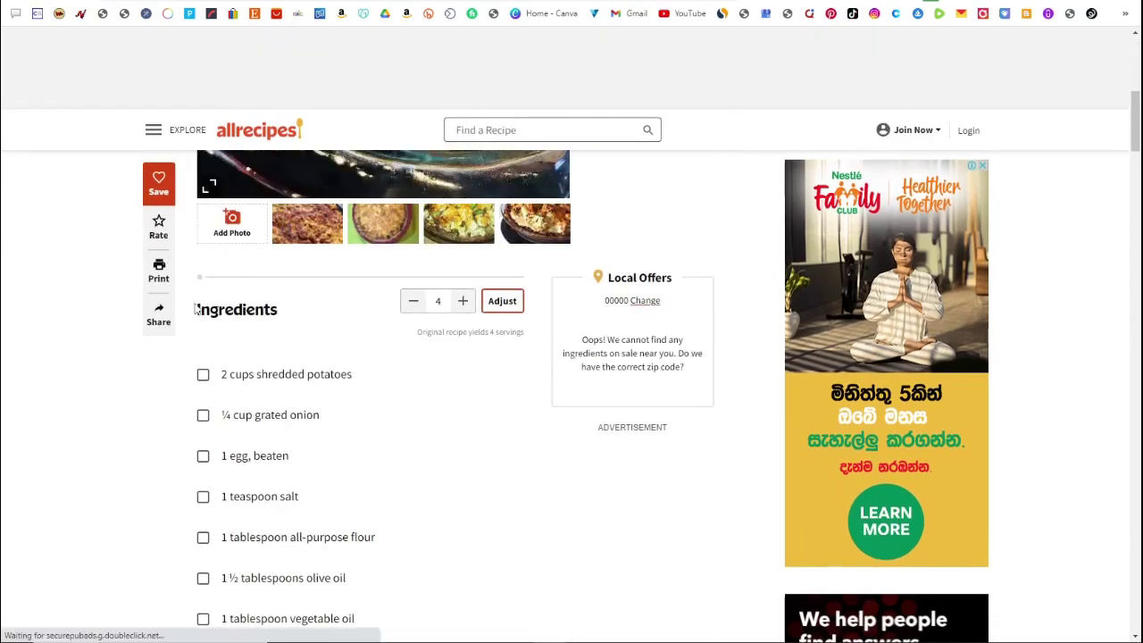
{"action": "left_click_drag", "start_coordinate": [197, 309], "coordinate": [363, 531]}
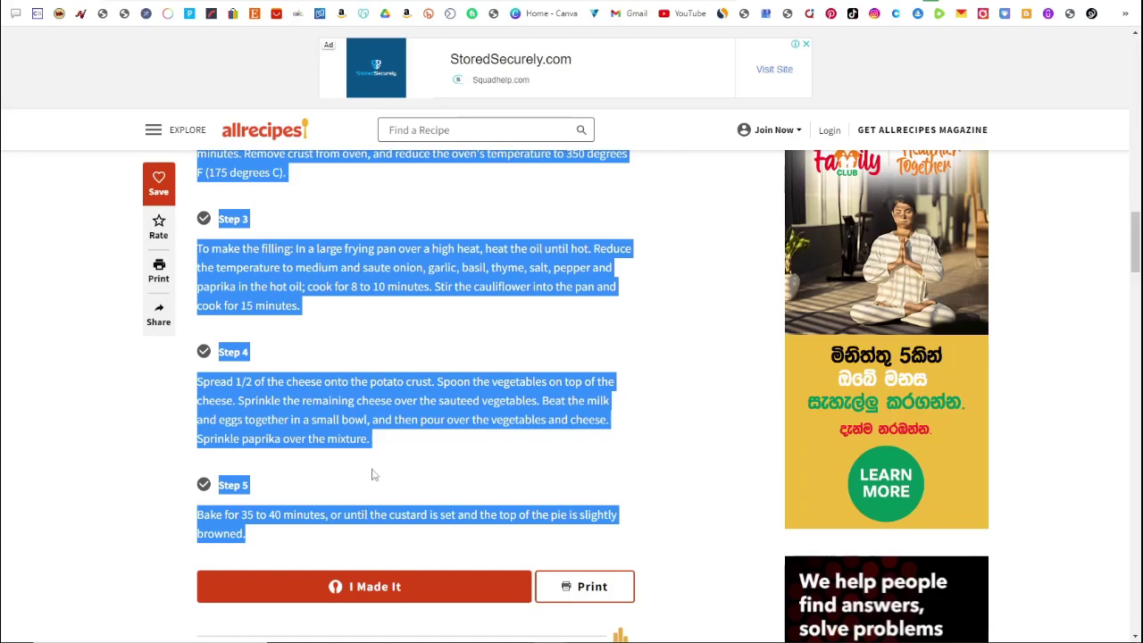
{"action": "scroll", "coordinate": [339, 422], "scroll_direction": "up", "scroll_amount": 2}
{"action": "scroll", "coordinate": [340, 422], "scroll_direction": "up", "scroll_amount": 2}
- Switch to the QuillBot Paraphraser and paste the copied recipe text as the input
{"action": "key", "text": "alt+Tab"}
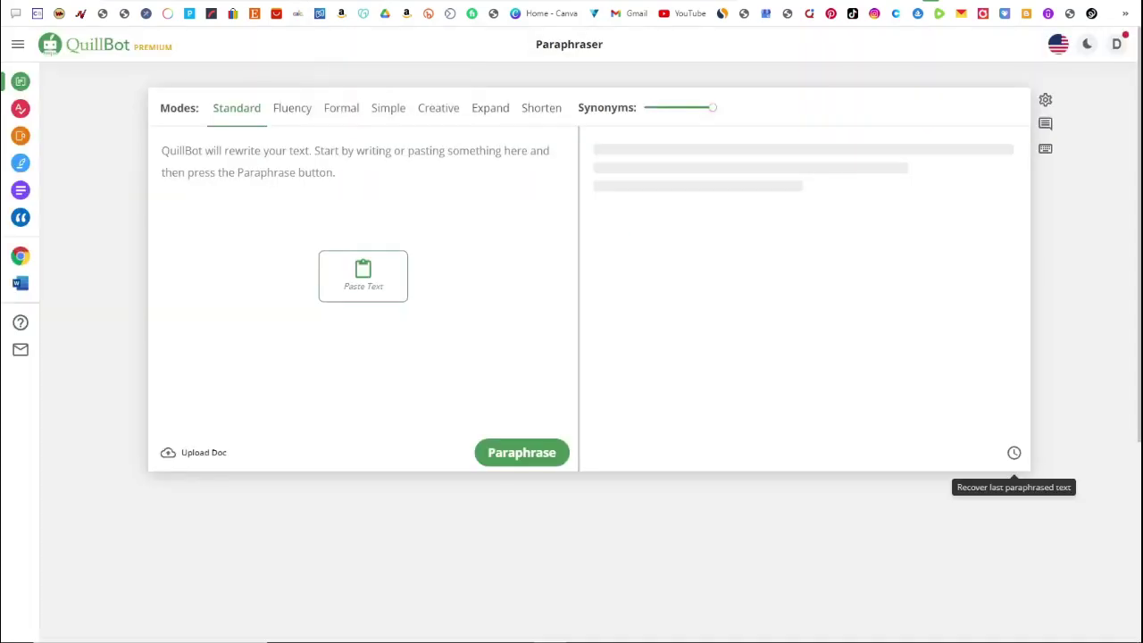
{"action": "left_click", "coordinate": [375, 168]}
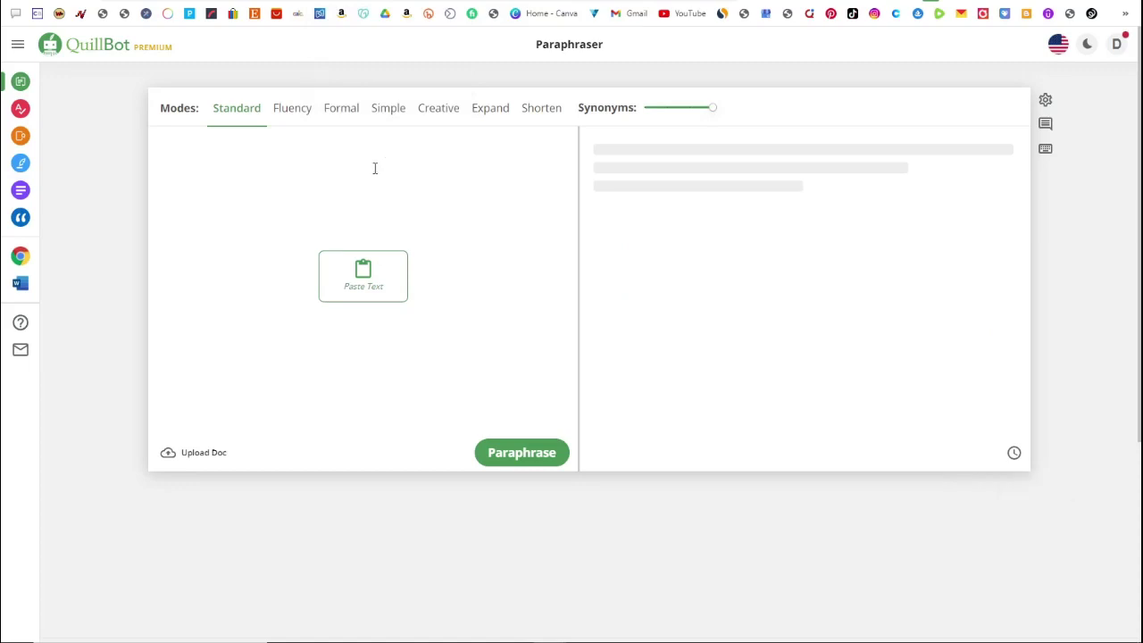
{"action": "key", "text": "ctrl+v"}
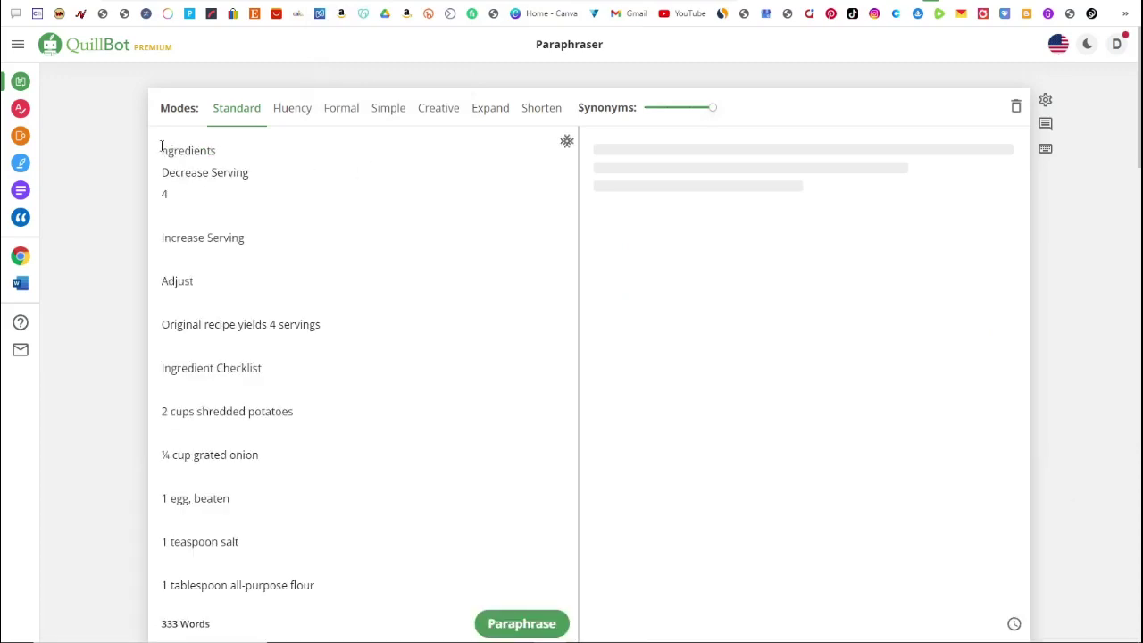
- Complete the first word of the pasted recipe to read "Ingredients" and add a blank line below that heading
{"action": "left_click", "coordinate": [162, 150]}
{"action": "type", "text": "I"}
{"action": "left_click", "coordinate": [246, 150]}
{"action": "key", "text": "Return"}
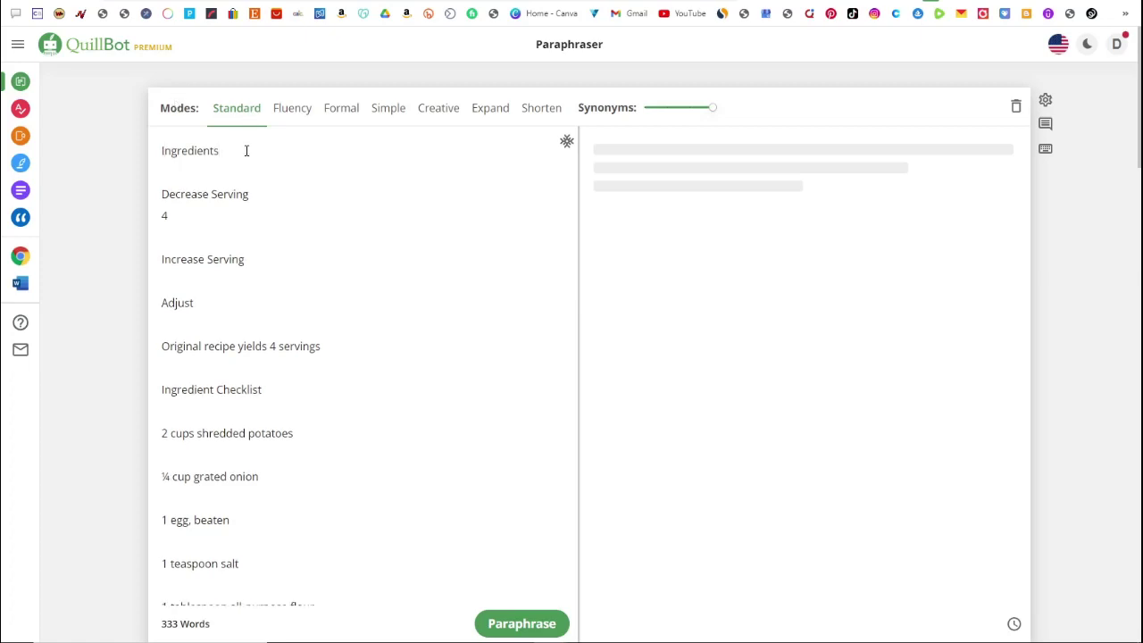
- Paraphrase the whole recipe text in Standard mode and return to the start of the rewritten version
{"action": "scroll", "coordinate": [263, 156], "scroll_direction": "down", "scroll_amount": 6}
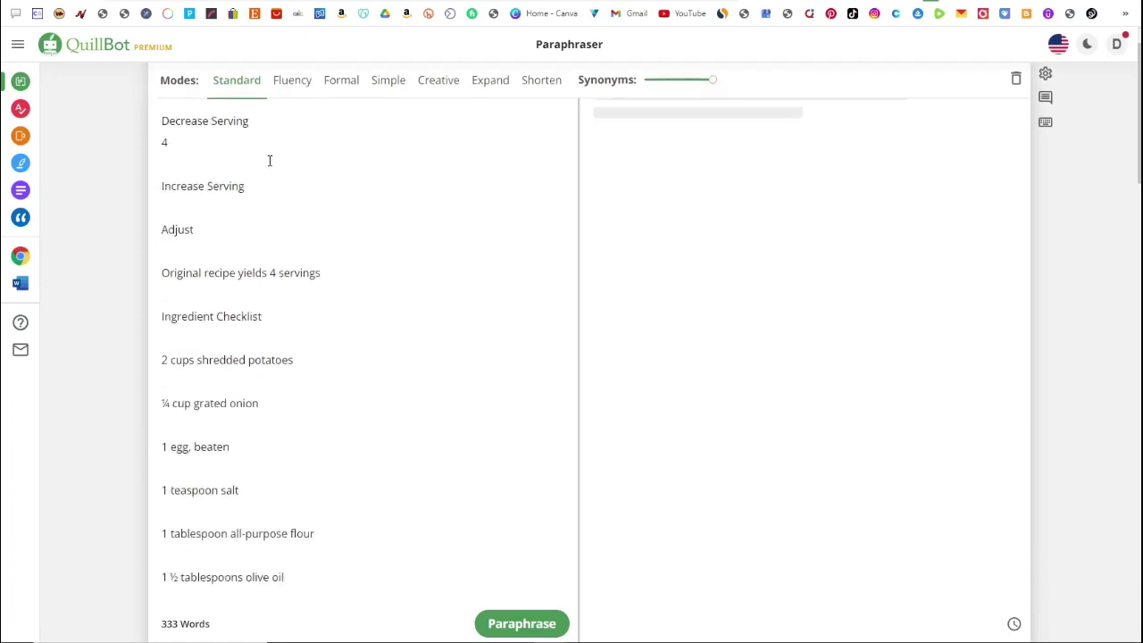
{"action": "left_click", "coordinate": [529, 626]}
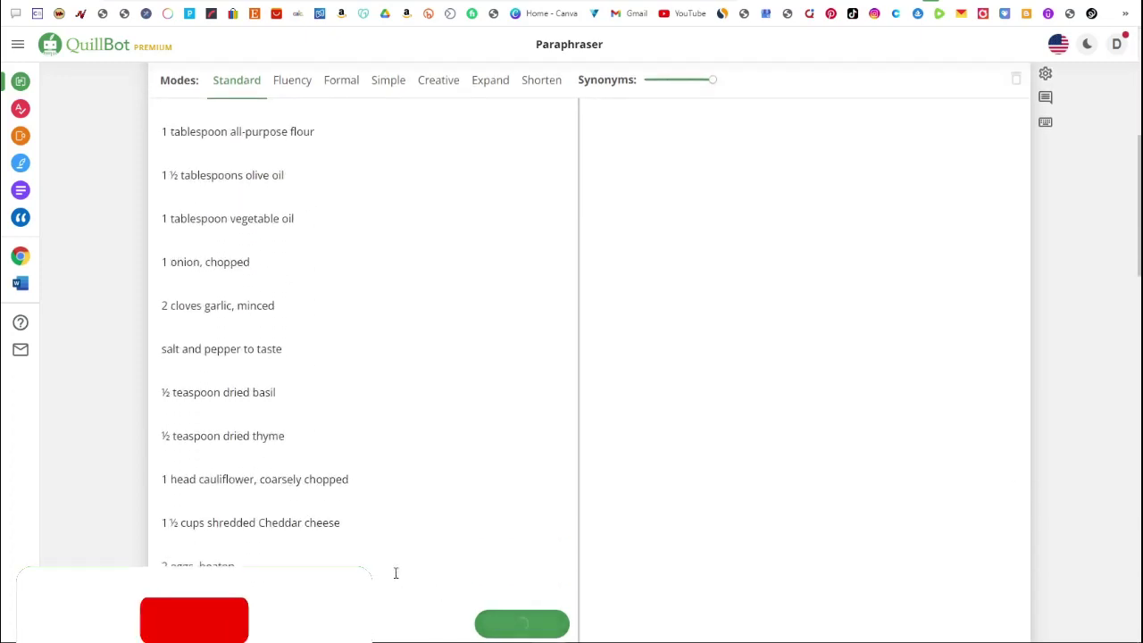
{"action": "scroll", "coordinate": [339, 402], "scroll_direction": "up", "scroll_amount": 3}
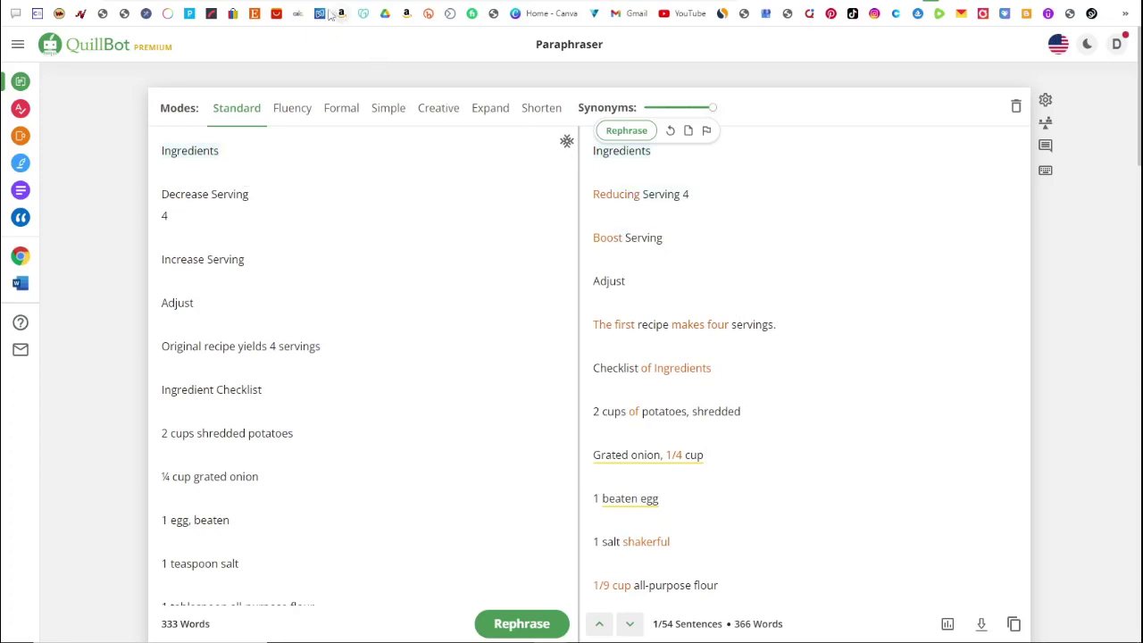
- Switch to the WordPress dashboard and start a new post
{"action": "key", "text": "ctrl+Tab"}
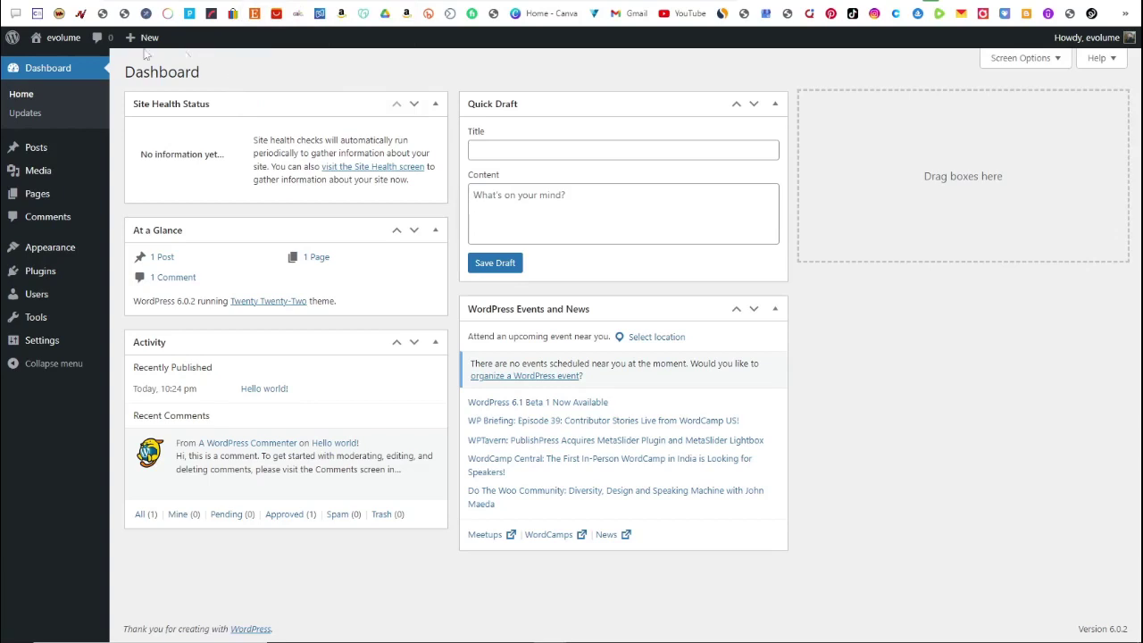
{"action": "mouse_move", "coordinate": [149, 43]}
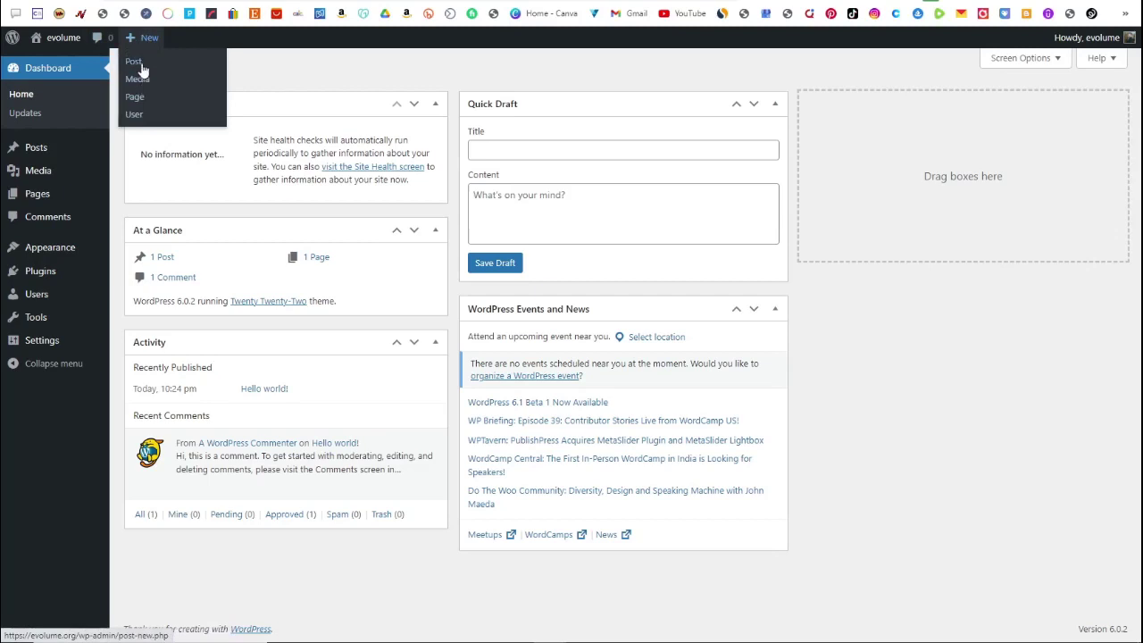
{"action": "left_click", "coordinate": [134, 61]}
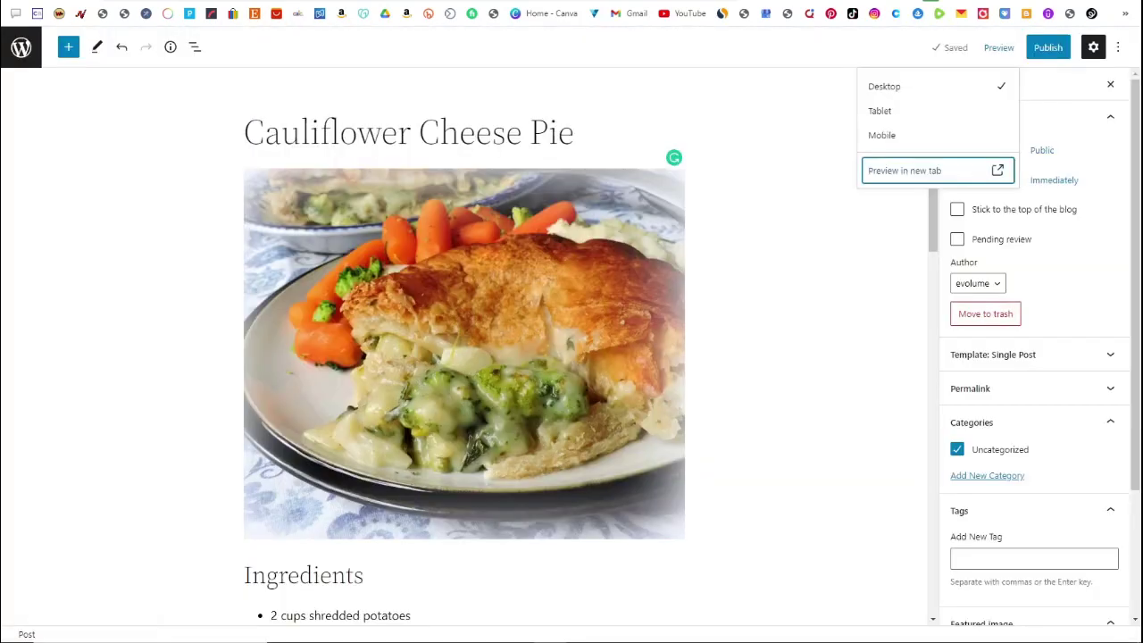
- Close the preview options and review the Cauliflower Cheese Pie post's title, image, ingredients list and directions
{"action": "left_click", "coordinate": [826, 180]}
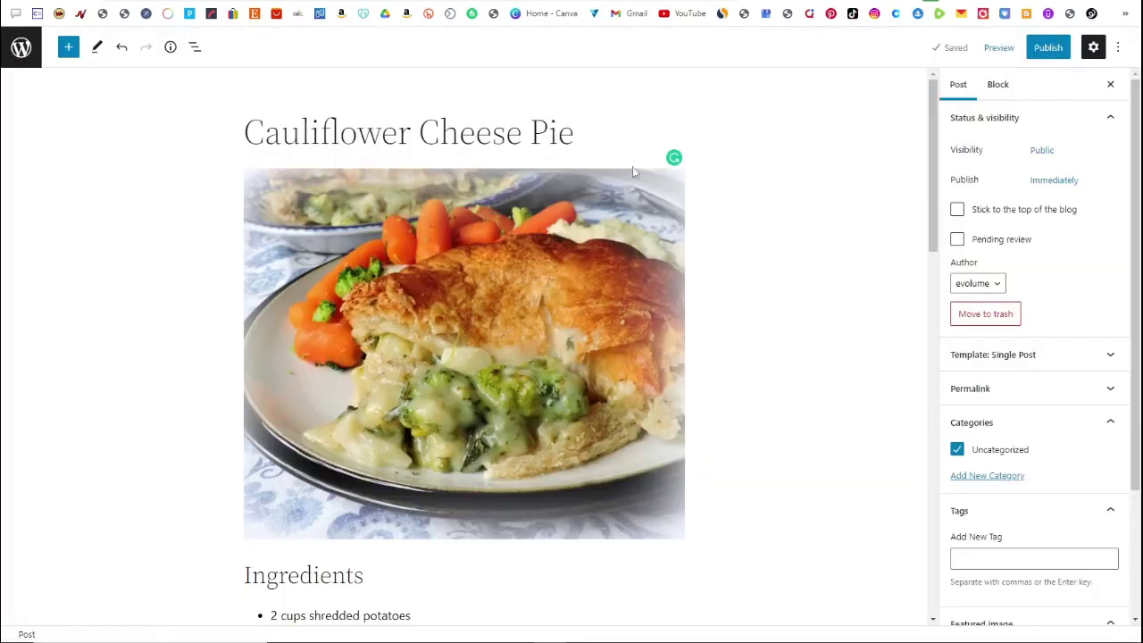
{"action": "left_click_drag", "start_coordinate": [490, 139], "coordinate": [258, 149]}
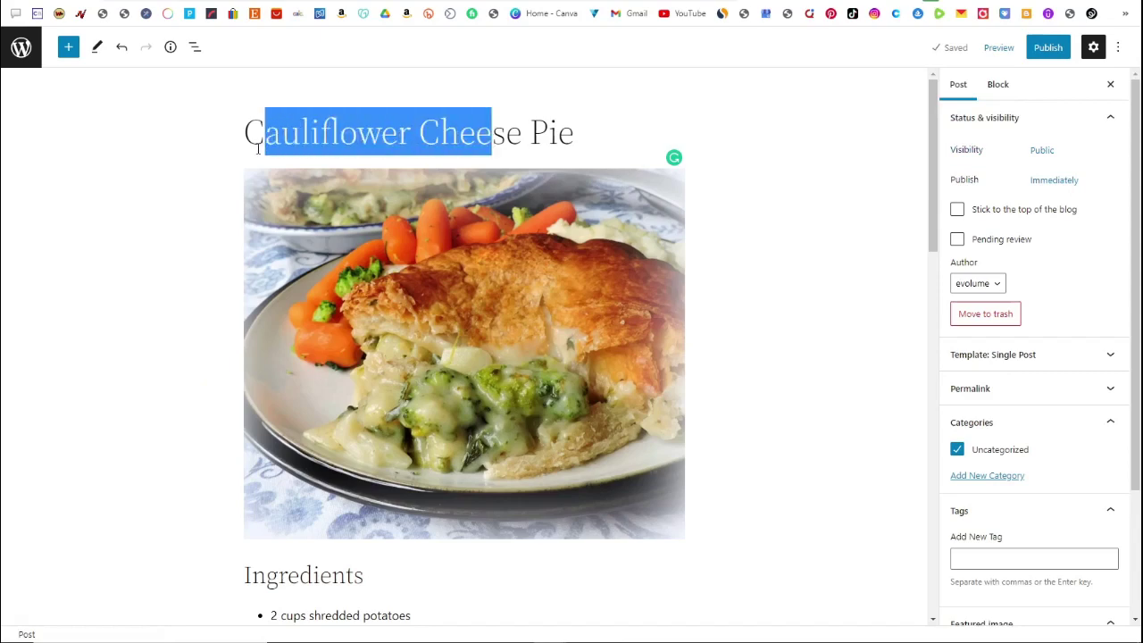
{"action": "scroll", "coordinate": [454, 182], "scroll_direction": "down", "scroll_amount": 3}
{"action": "left_click", "coordinate": [453, 182]}
{"action": "scroll", "coordinate": [431, 202], "scroll_direction": "down", "scroll_amount": 5}
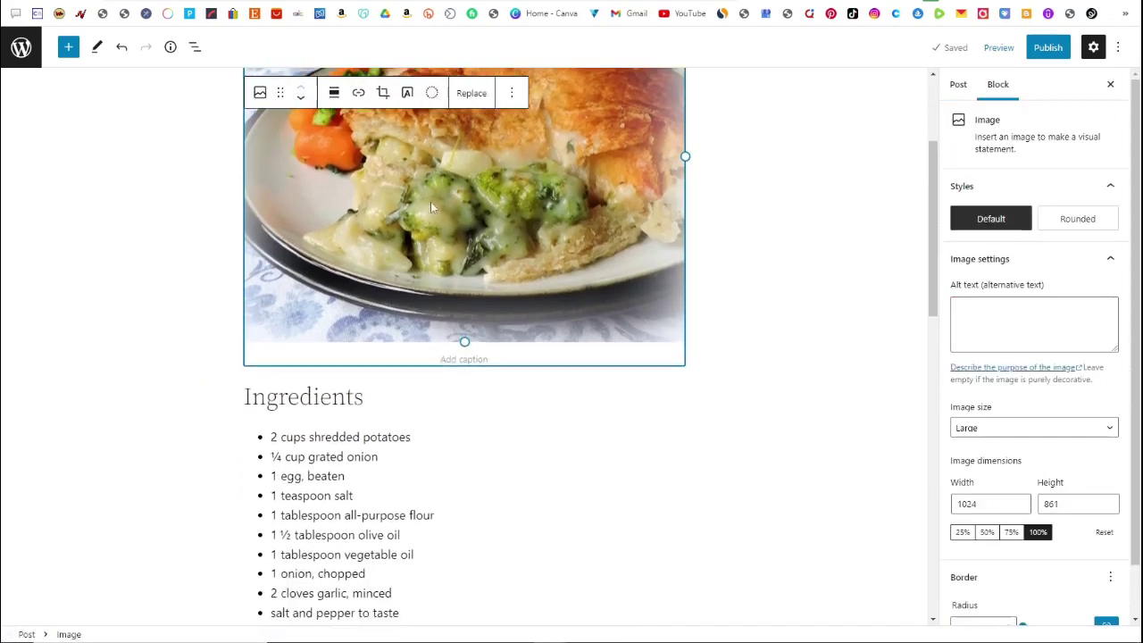
{"action": "scroll", "coordinate": [314, 223], "scroll_direction": "down", "scroll_amount": 8}
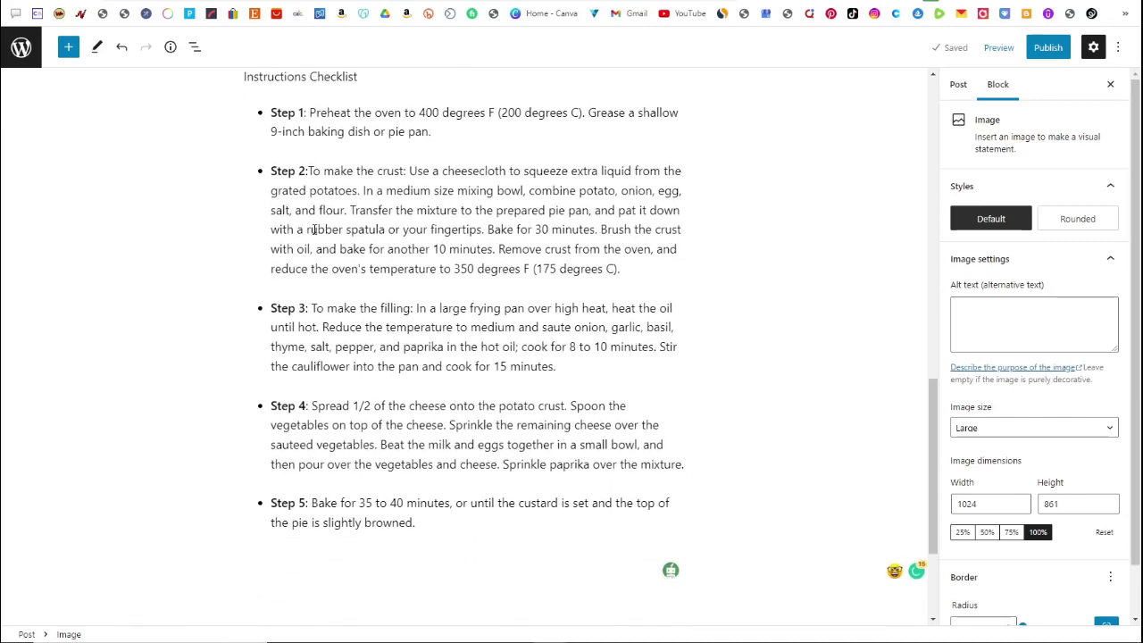
{"action": "scroll", "coordinate": [467, 427], "scroll_direction": "up", "scroll_amount": 3}
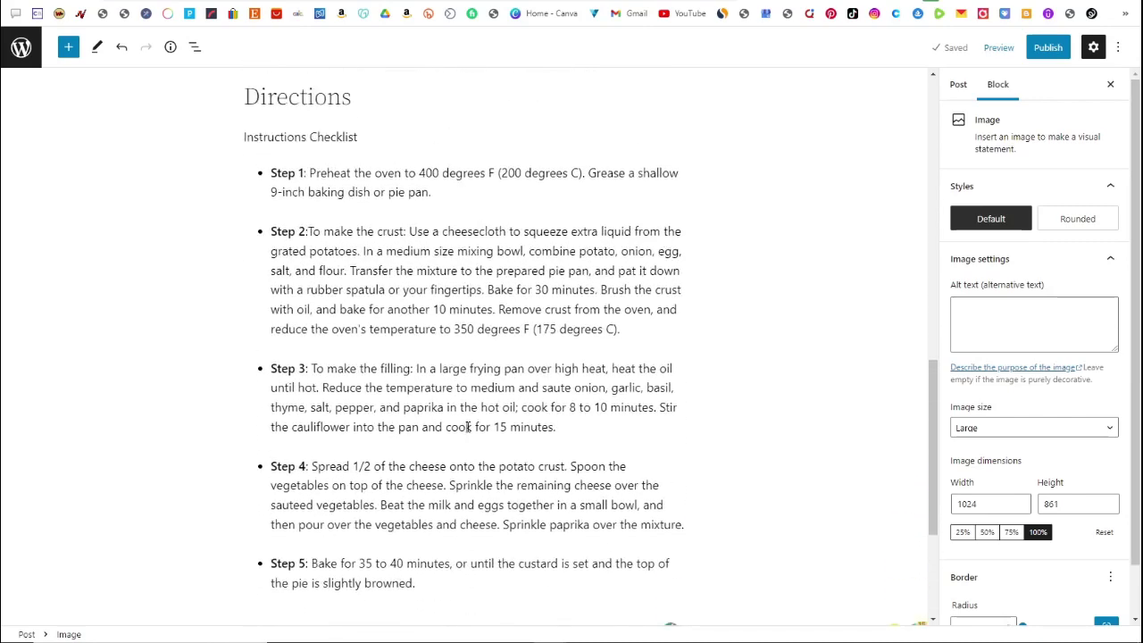
{"action": "scroll", "coordinate": [467, 427], "scroll_direction": "up", "scroll_amount": 1}
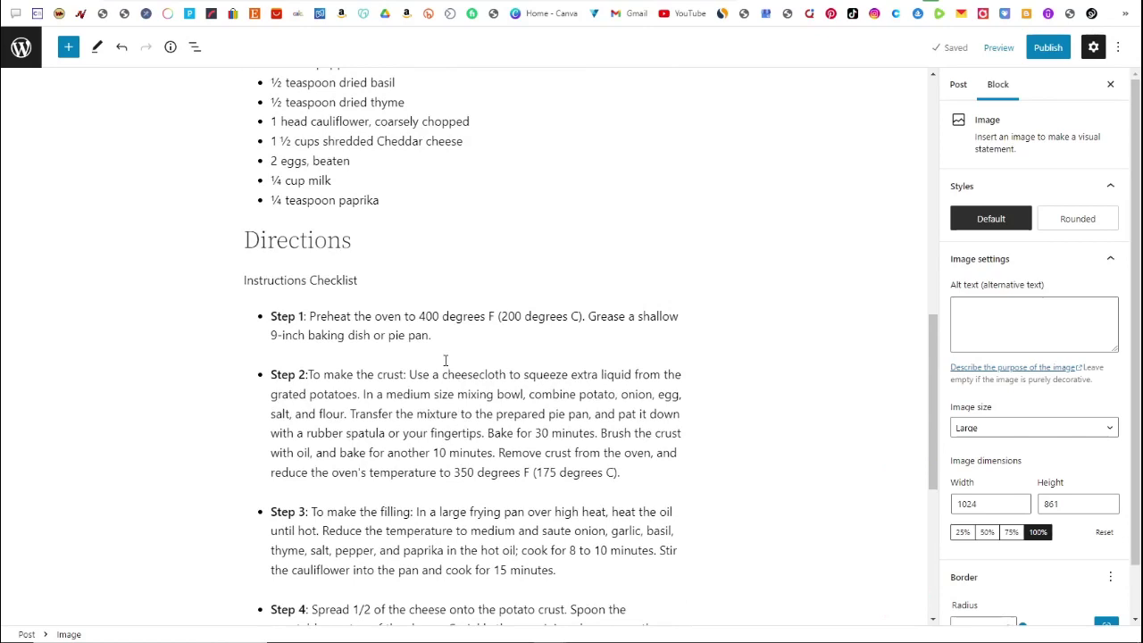
{"action": "scroll", "coordinate": [391, 283], "scroll_direction": "up", "scroll_amount": 4}
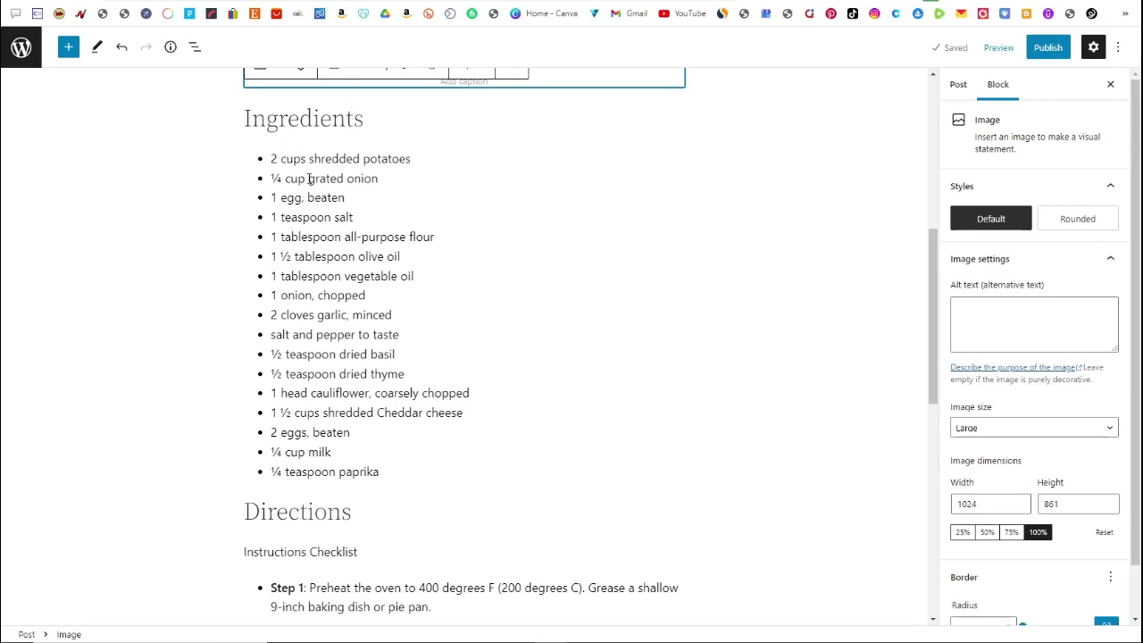
{"action": "scroll", "coordinate": [309, 184], "scroll_direction": "up", "scroll_amount": 2}
{"action": "scroll", "coordinate": [308, 183], "scroll_direction": "up", "scroll_amount": 2}
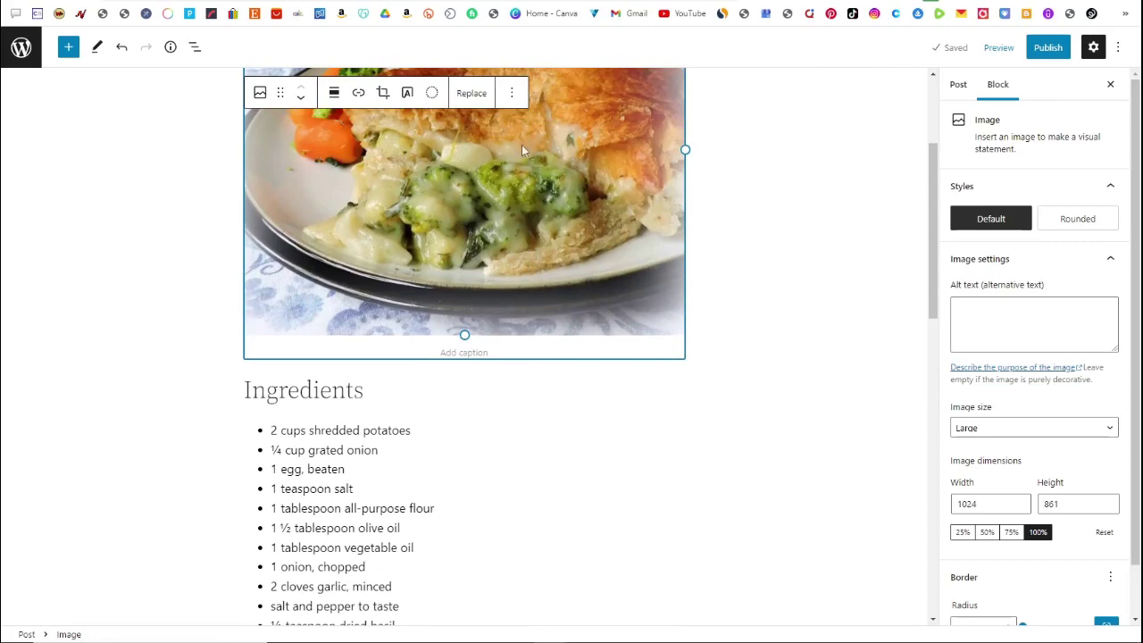
- Switch to Digistore24, search its marketplace for "recipes" and examine the low carb recipes book offer
{"action": "left_click", "coordinate": [402, 2]}
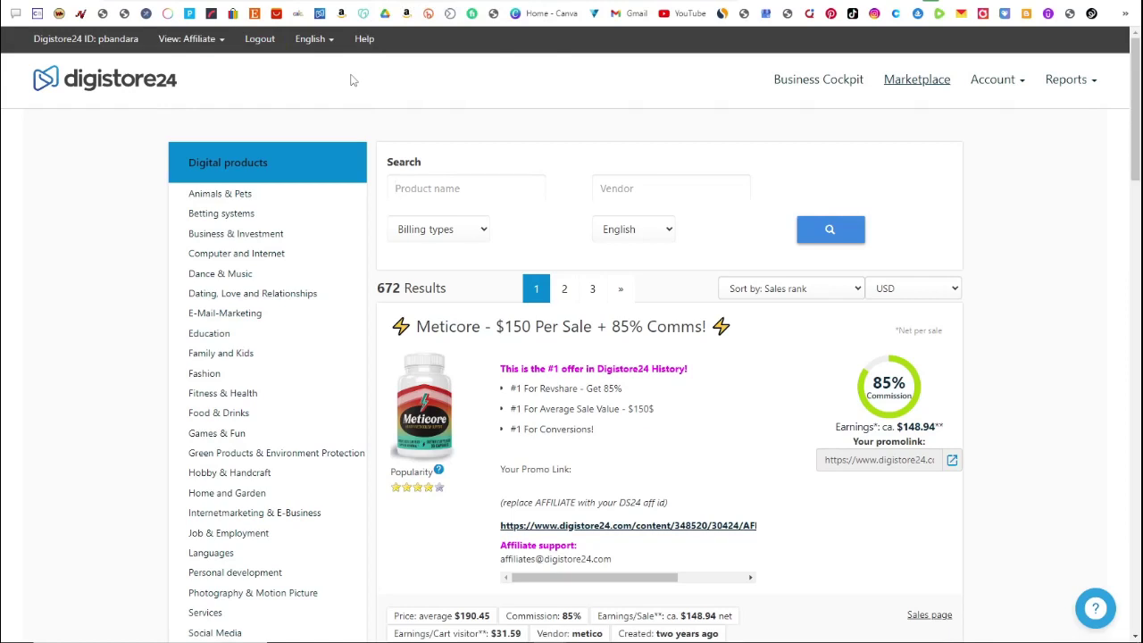
{"action": "type", "text": "recipes"}
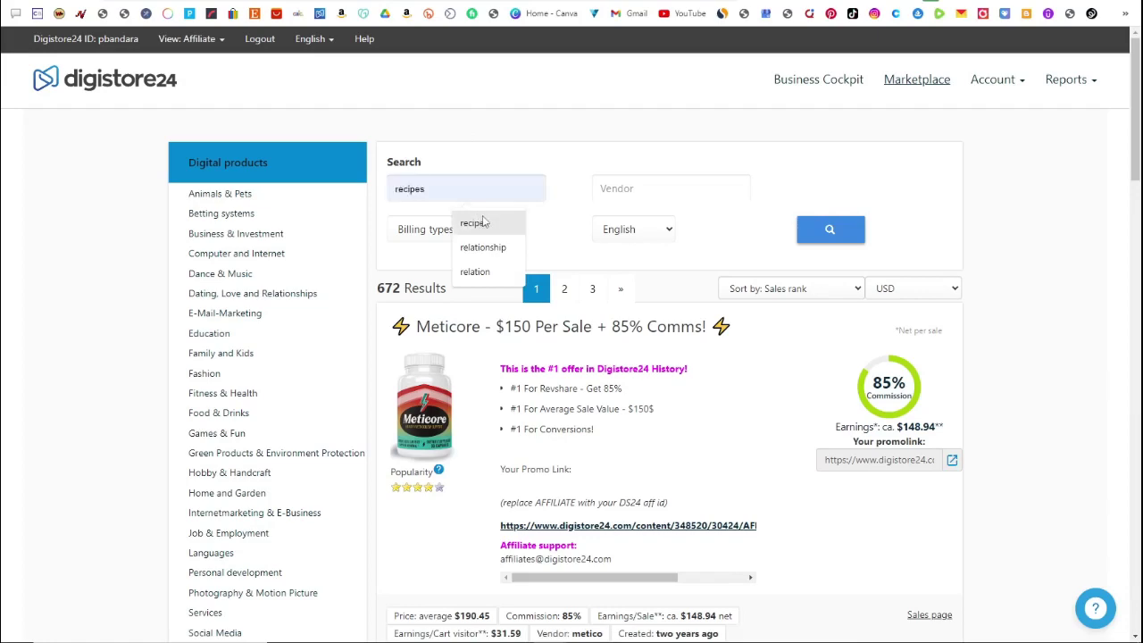
{"action": "left_click", "coordinate": [474, 222]}
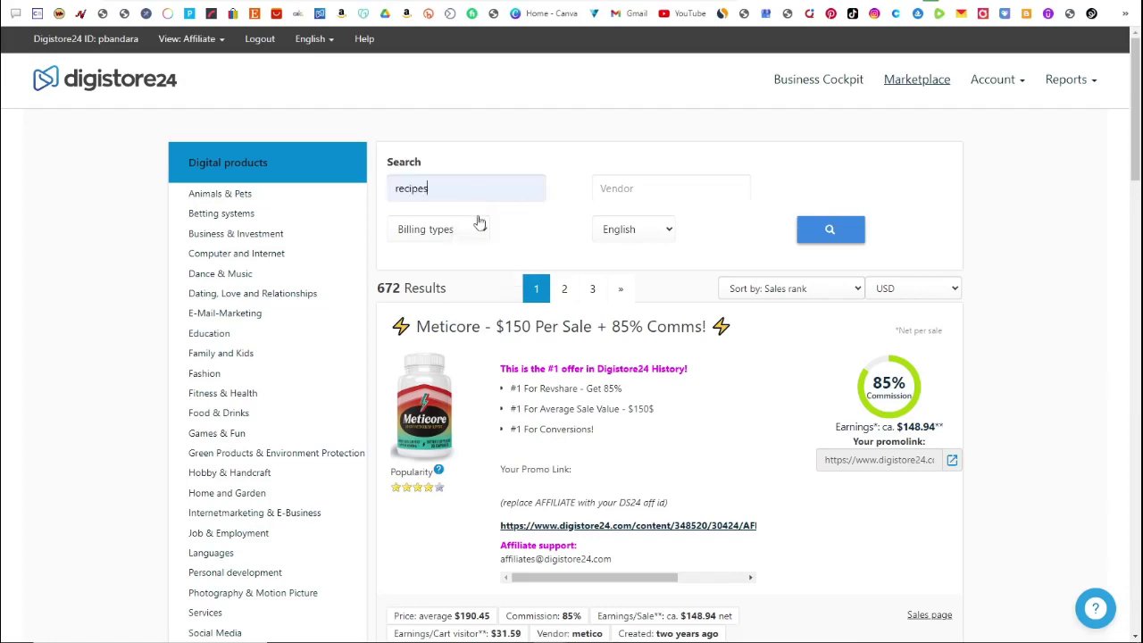
{"action": "left_click", "coordinate": [819, 240]}
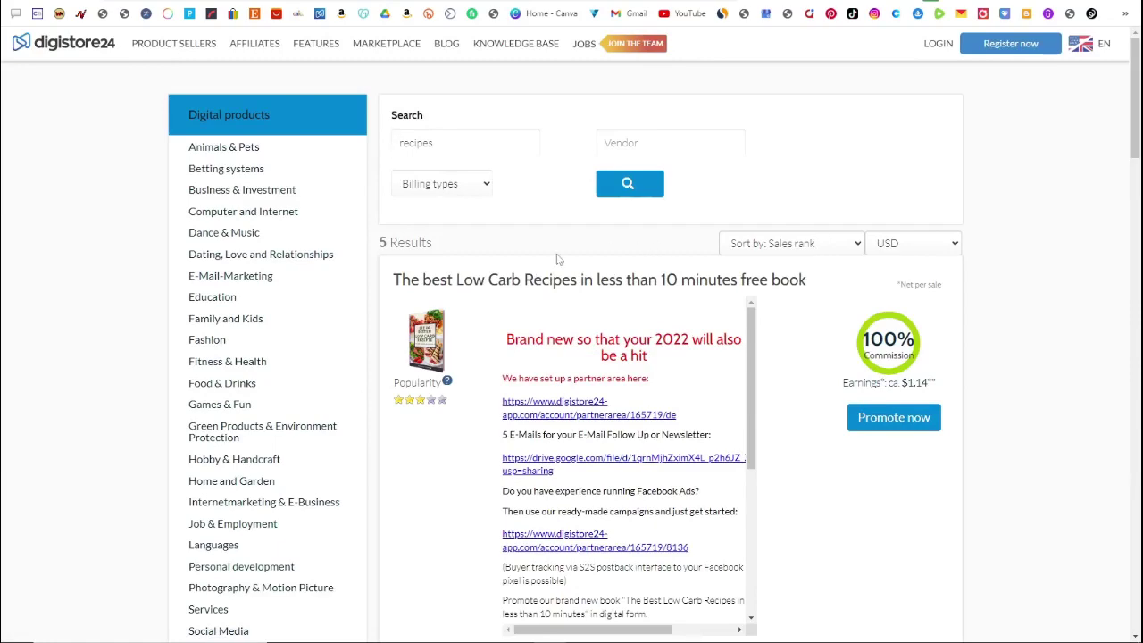
{"action": "scroll", "coordinate": [553, 261], "scroll_direction": "down", "scroll_amount": 5}
{"action": "scroll", "coordinate": [554, 261], "scroll_direction": "down", "scroll_amount": 1}
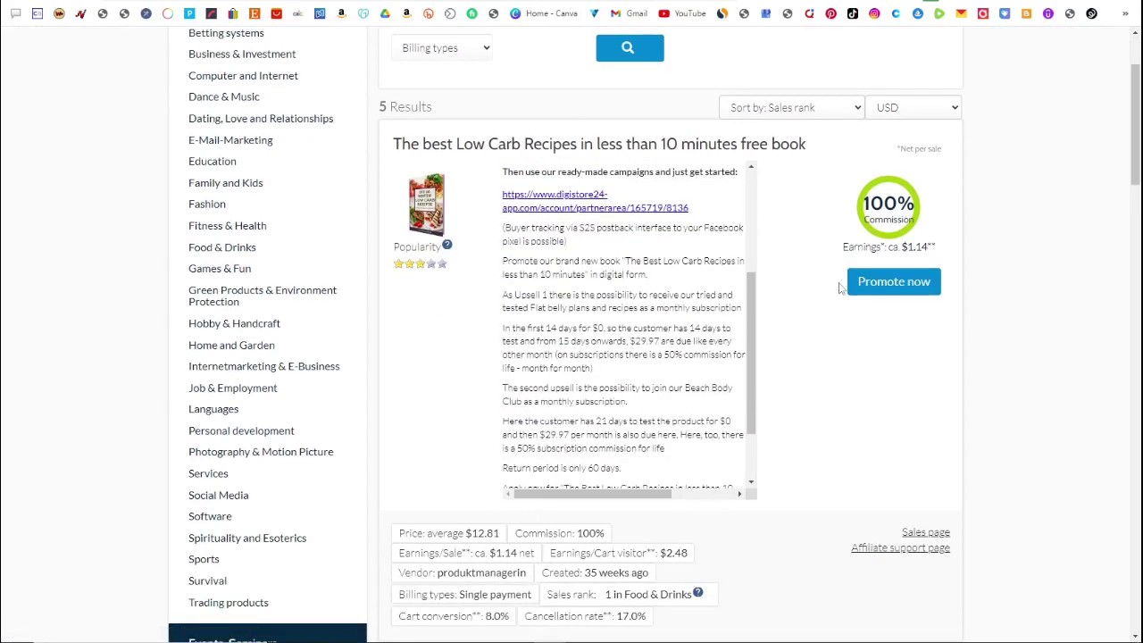
{"action": "scroll", "coordinate": [817, 308], "scroll_direction": "up", "scroll_amount": 2}
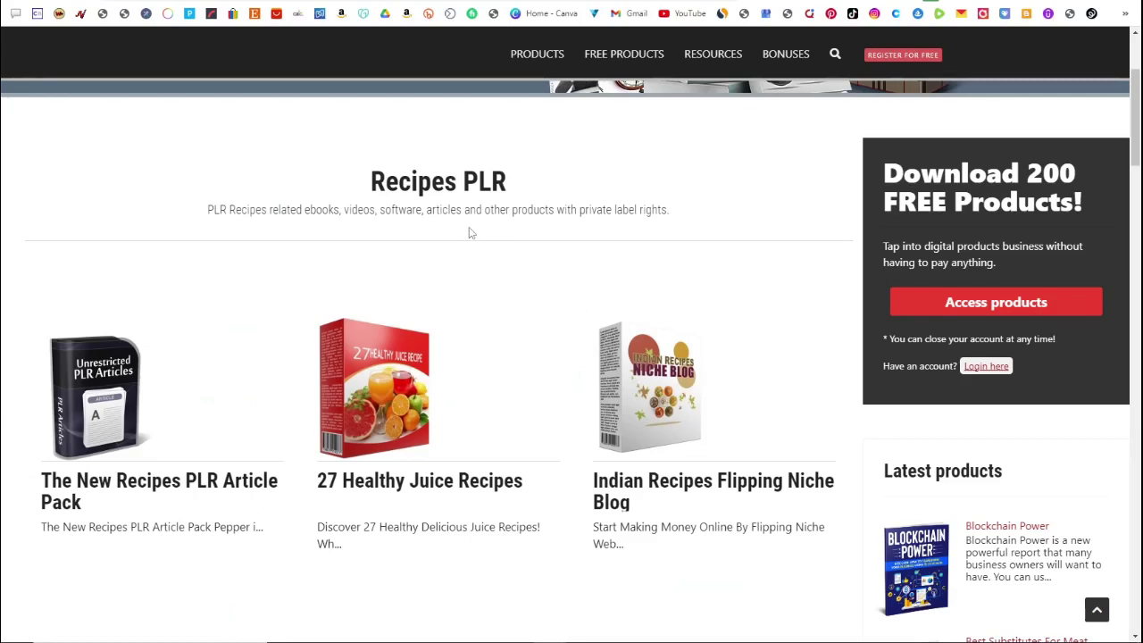
- Look through the Recipes PLR page on IDplr, including its banner and the listed recipe blogs, software and ebooks
{"action": "scroll", "coordinate": [472, 232], "scroll_direction": "up", "scroll_amount": 3}
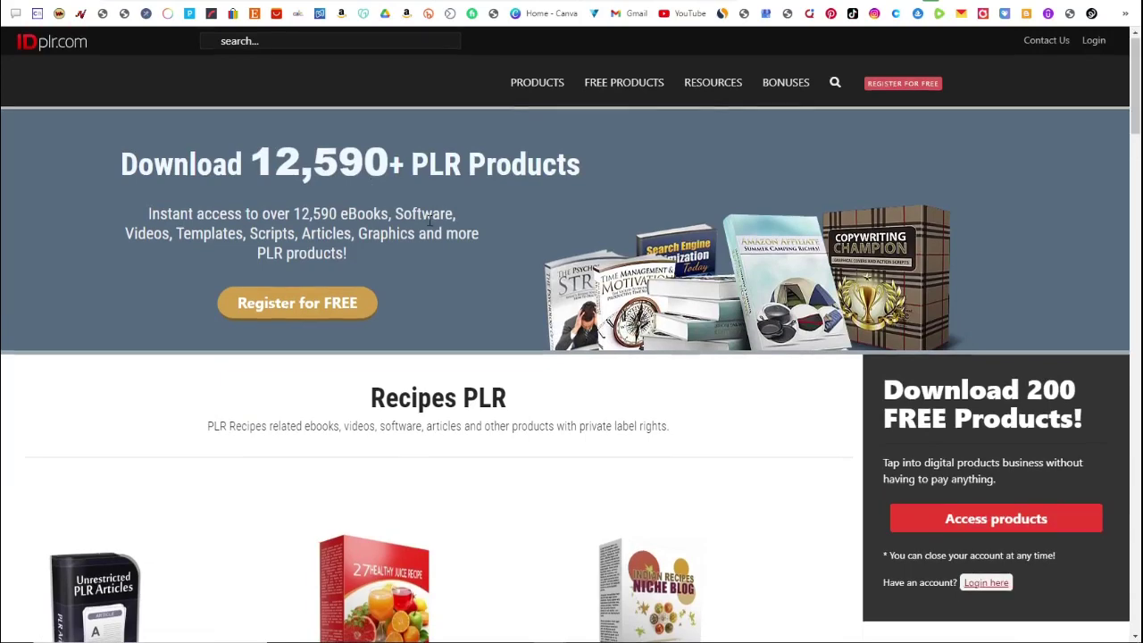
{"action": "scroll", "coordinate": [428, 219], "scroll_direction": "down", "scroll_amount": 3}
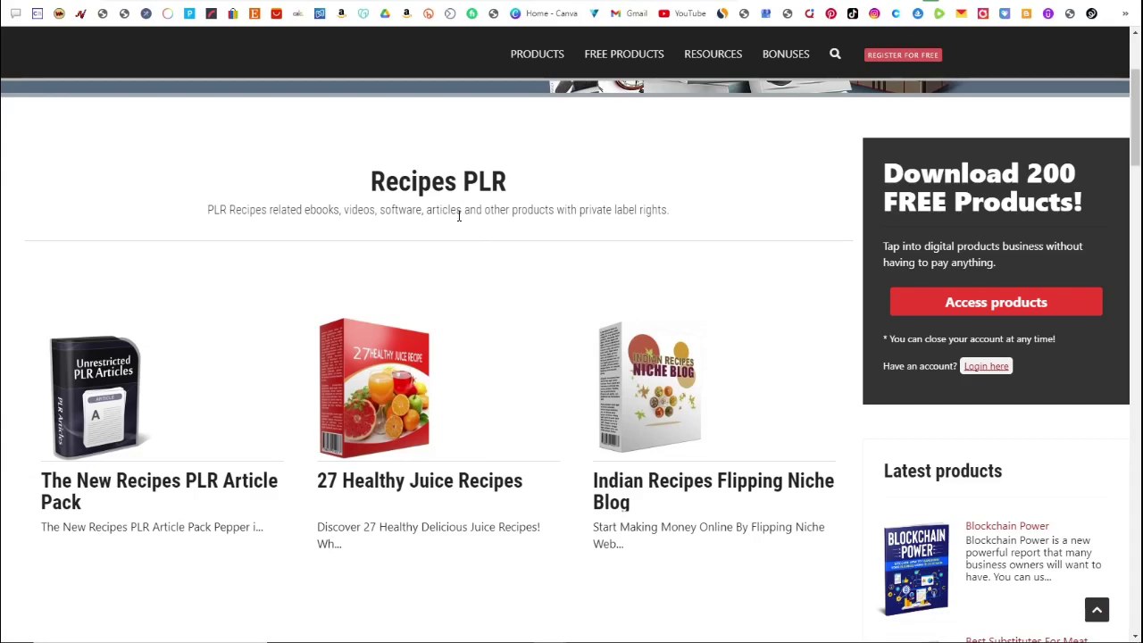
{"action": "scroll", "coordinate": [457, 209], "scroll_direction": "down", "scroll_amount": 6}
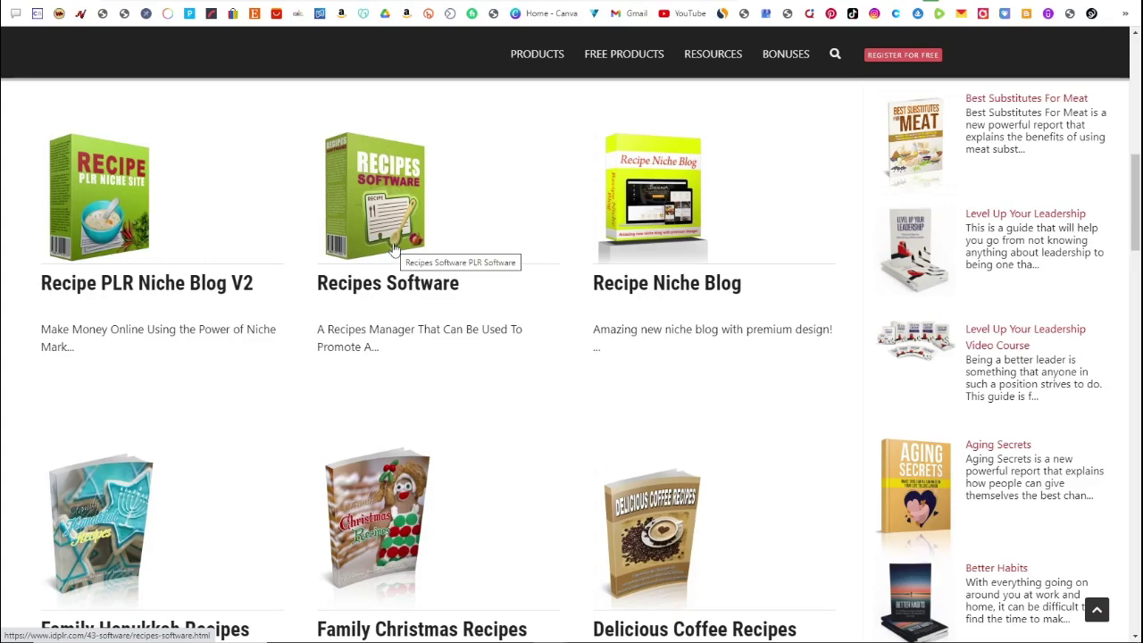
{"action": "scroll", "coordinate": [393, 249], "scroll_direction": "down", "scroll_amount": 3}
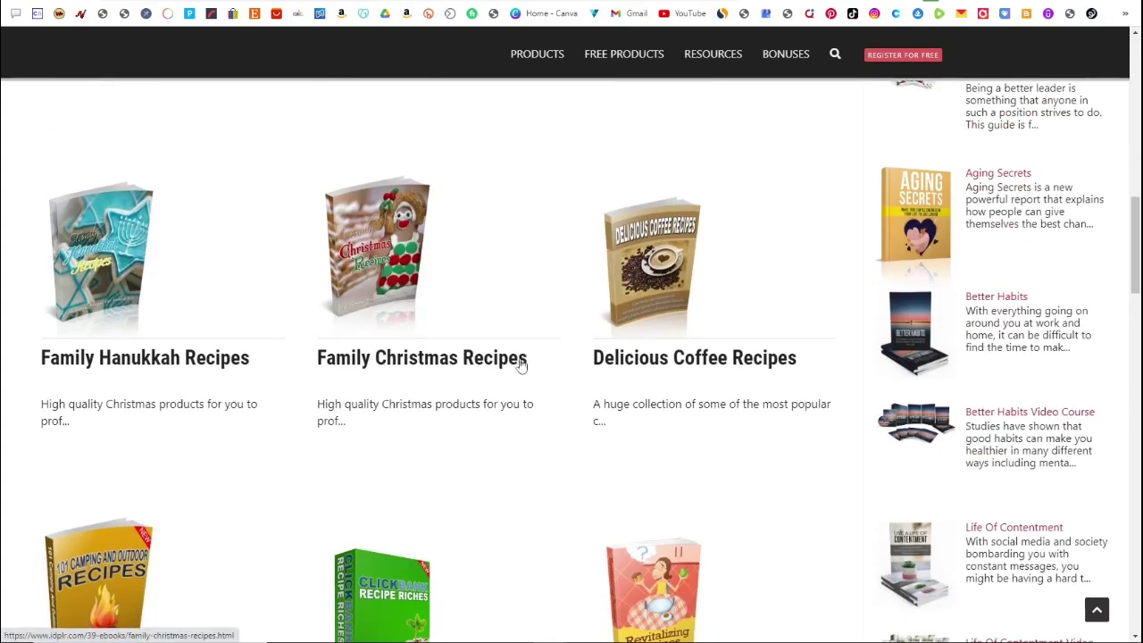
{"action": "scroll", "coordinate": [528, 325], "scroll_direction": "down", "scroll_amount": 3}
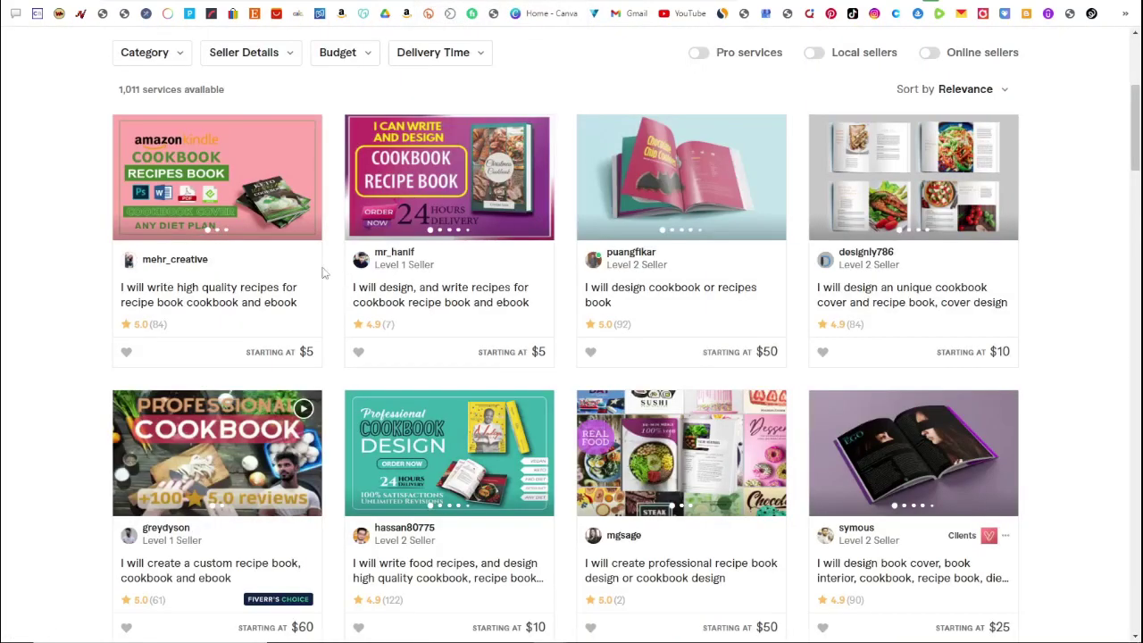
- Examine the Fiverr results for "recipe book", including the categories and the cookbook writing and design services
{"action": "scroll", "coordinate": [483, 274], "scroll_direction": "up", "scroll_amount": 3}
{"action": "scroll", "coordinate": [482, 273], "scroll_direction": "up", "scroll_amount": 2}
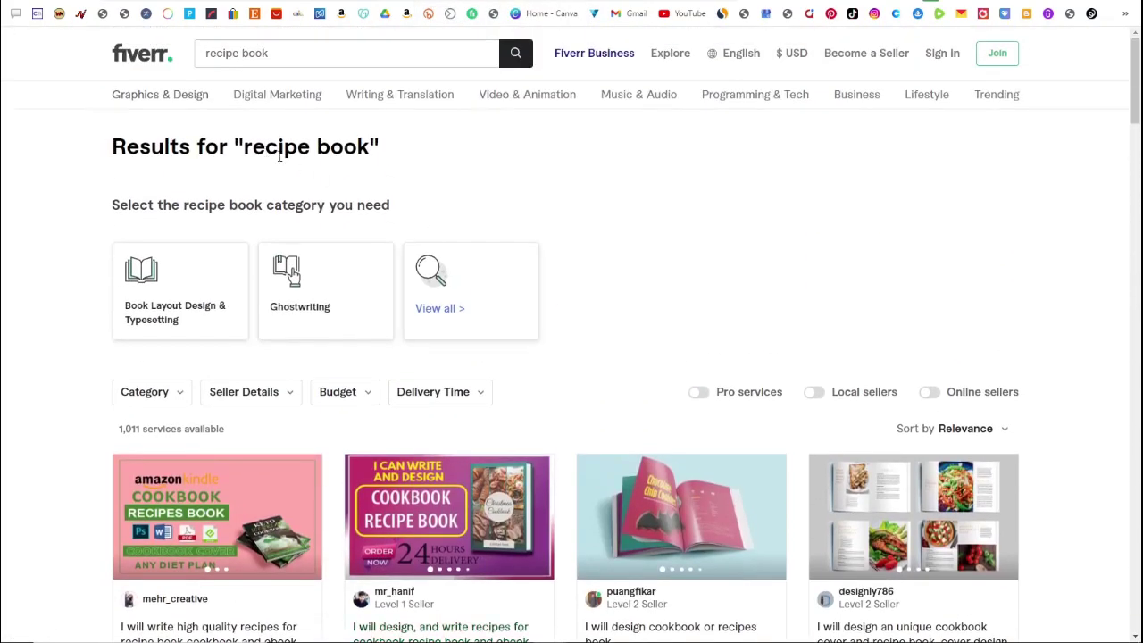
{"action": "scroll", "coordinate": [336, 162], "scroll_direction": "down", "scroll_amount": 3}
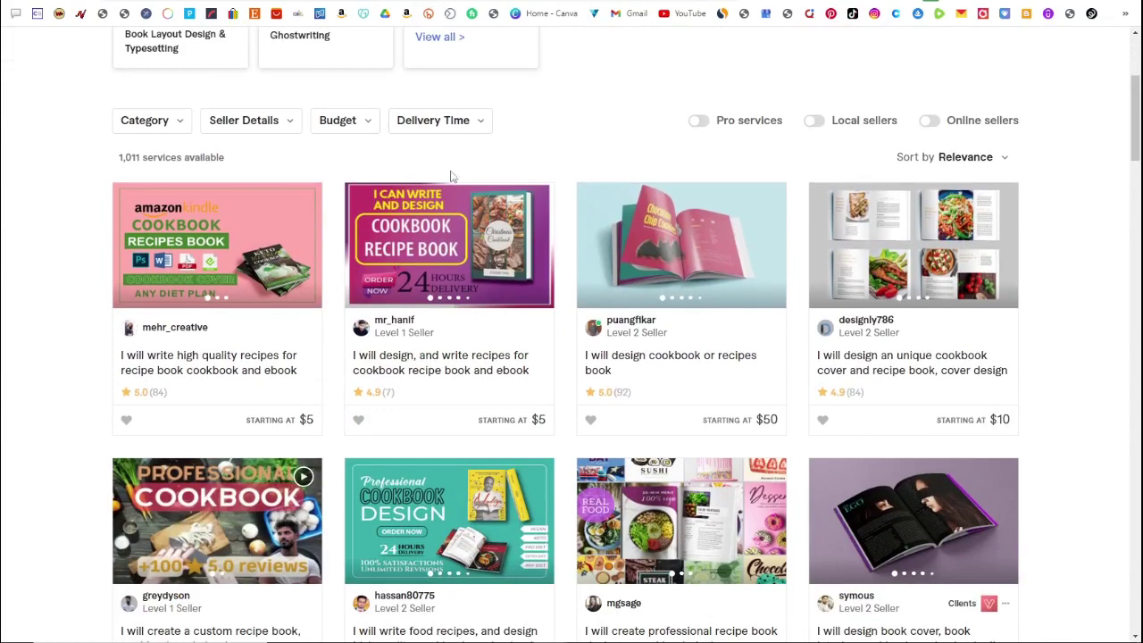
{"action": "scroll", "coordinate": [540, 263], "scroll_direction": "down", "scroll_amount": 1}
{"action": "scroll", "coordinate": [540, 264], "scroll_direction": "down", "scroll_amount": 2}
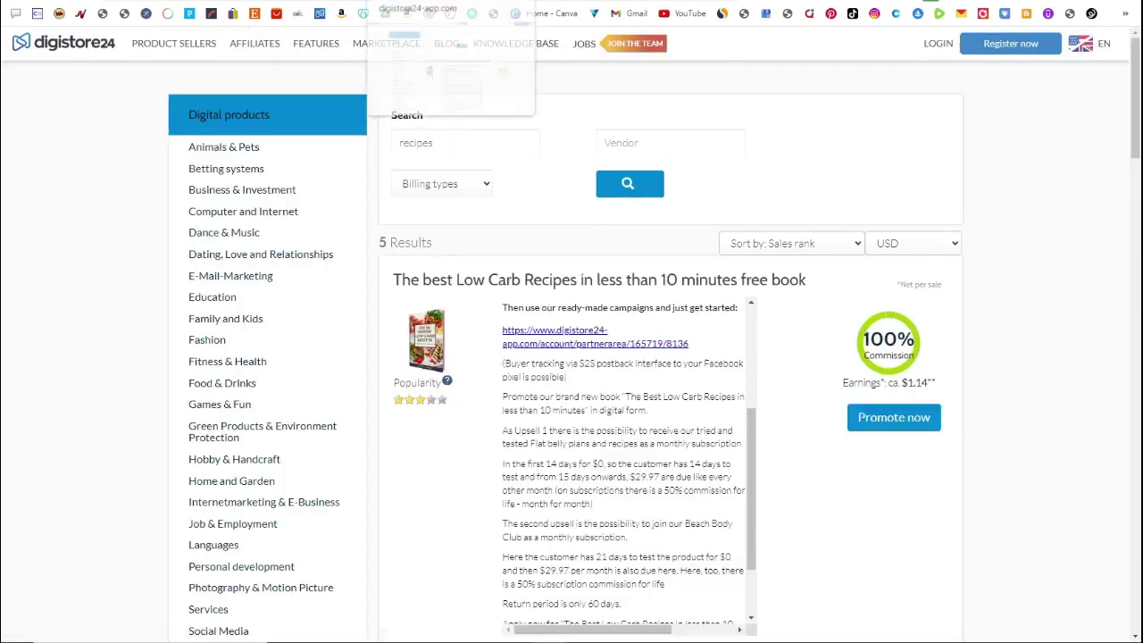
- Go from the Digistore24 recipe results back to the full marketplace listing and inspect The Ultimate Keto Meal Plan's promolink and title
{"action": "scroll", "coordinate": [813, 329], "scroll_direction": "down", "scroll_amount": 2}
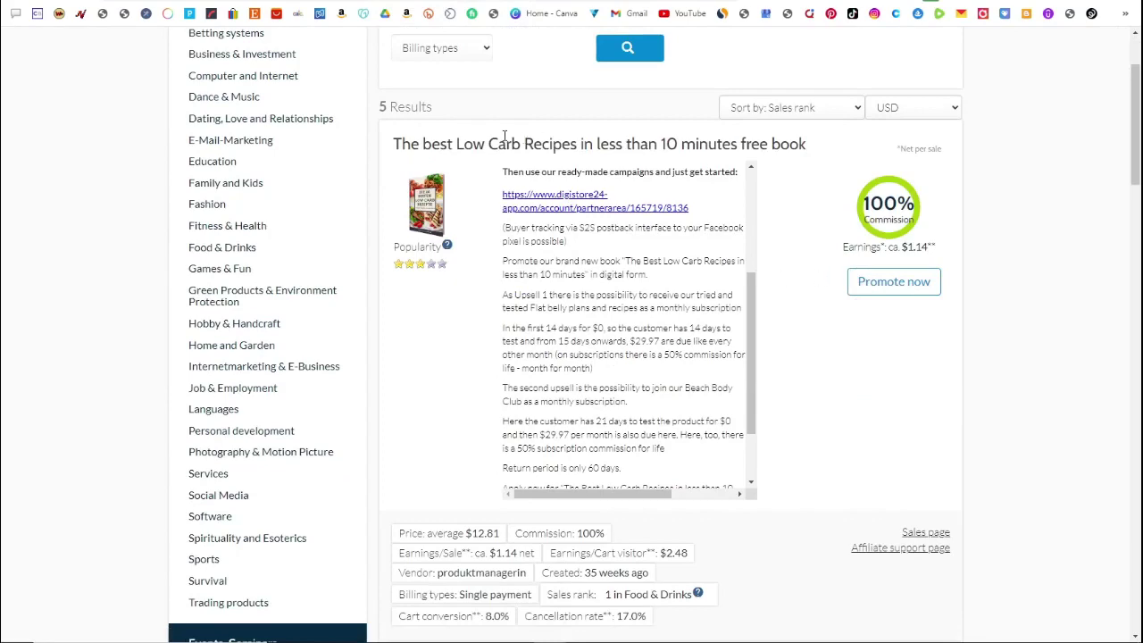
{"action": "scroll", "coordinate": [502, 134], "scroll_direction": "up", "scroll_amount": 1}
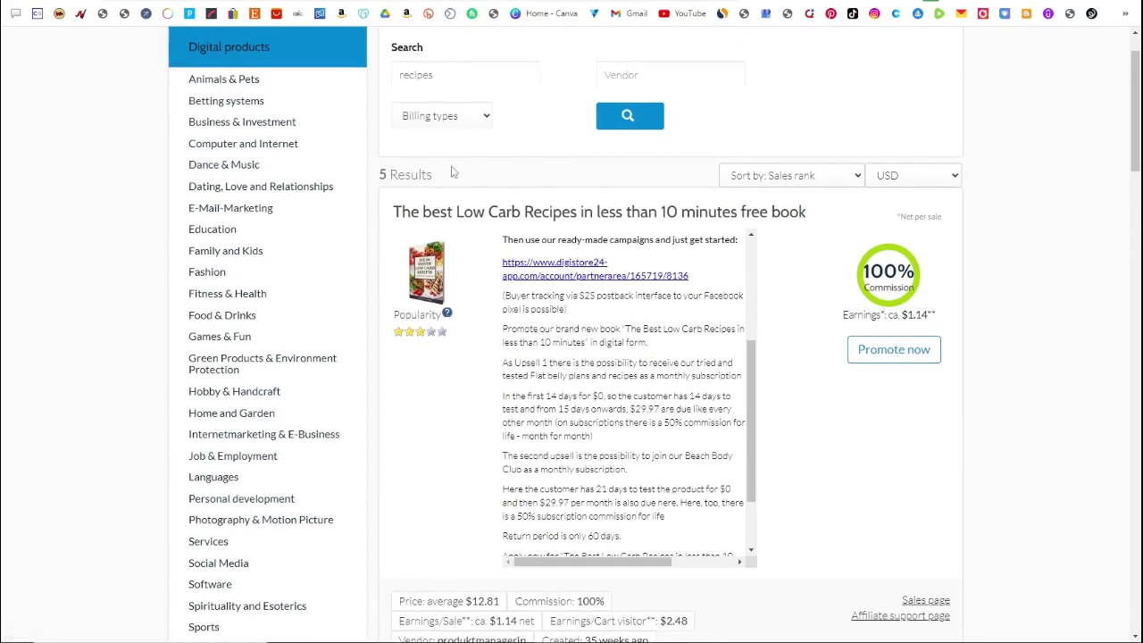
{"action": "key", "text": "alt+Left"}
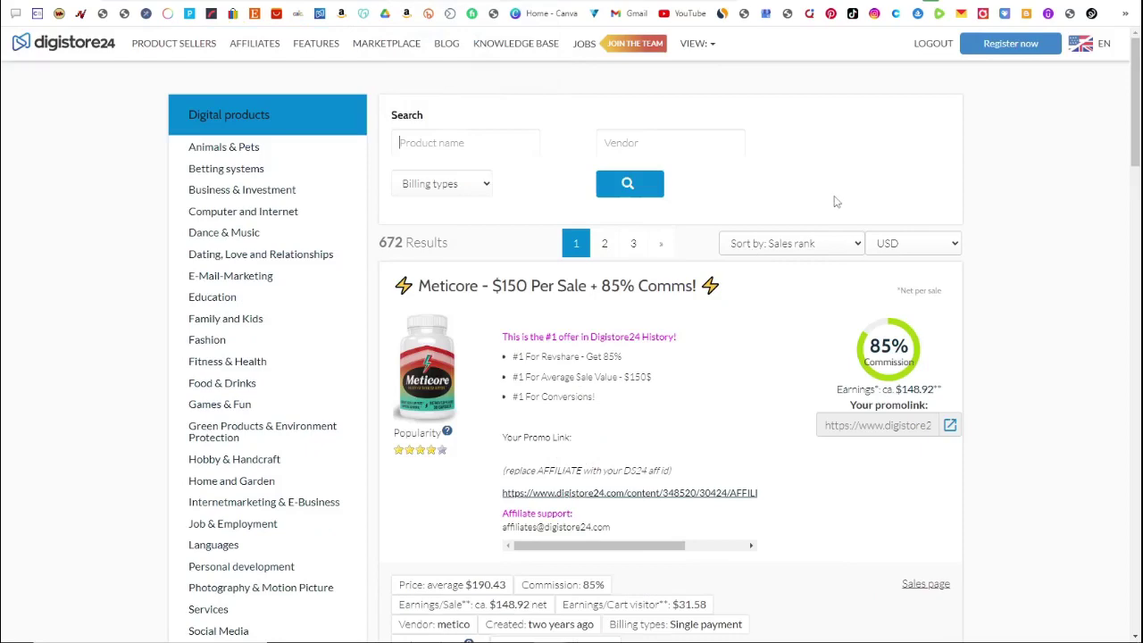
{"action": "scroll", "coordinate": [774, 301], "scroll_direction": "down", "scroll_amount": 3}
{"action": "scroll", "coordinate": [750, 281], "scroll_direction": "down", "scroll_amount": 2}
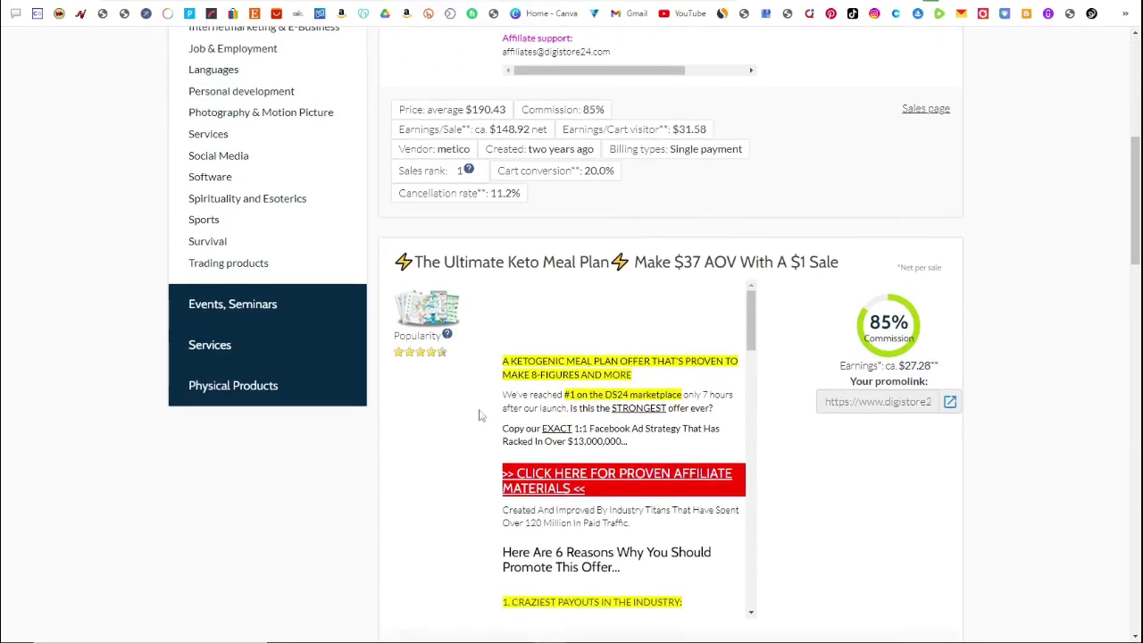
{"action": "left_click", "coordinate": [859, 406]}
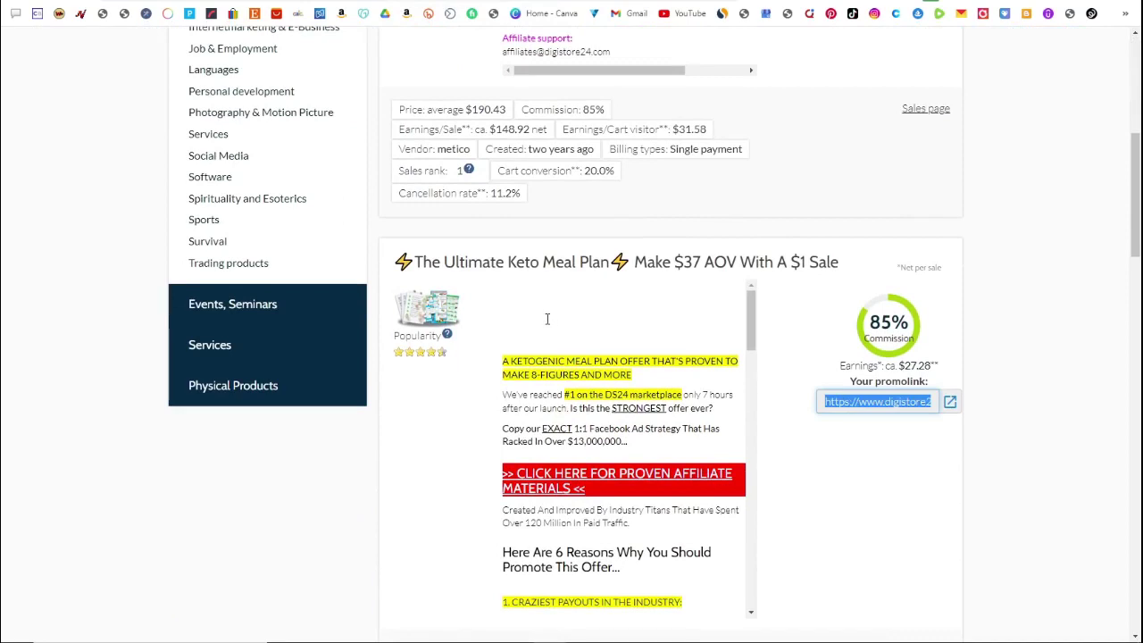
{"action": "left_click", "coordinate": [447, 262]}
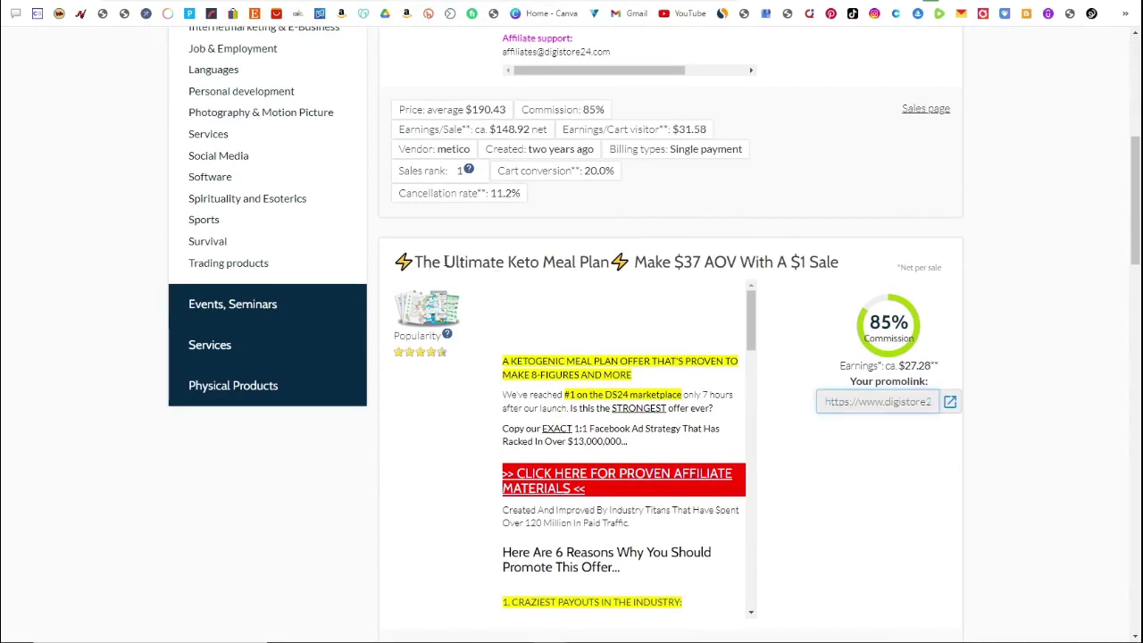
- Copy "Ultimate Keto Meal Plan" from the Digistore24 offer into a new WordPress paragraph below Step 5, preceded by "Click hear to download"
{"action": "left_click_drag", "start_coordinate": [447, 262], "coordinate": [610, 265]}
{"action": "key", "text": "ctrl+c"}
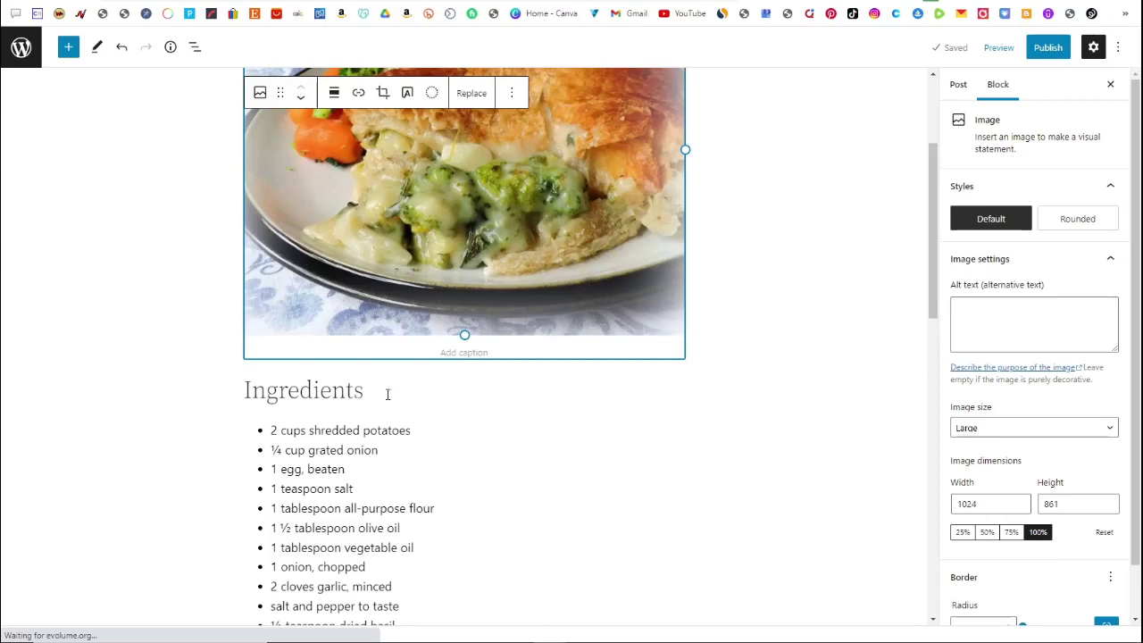
{"action": "scroll", "coordinate": [386, 389], "scroll_direction": "down", "scroll_amount": 4}
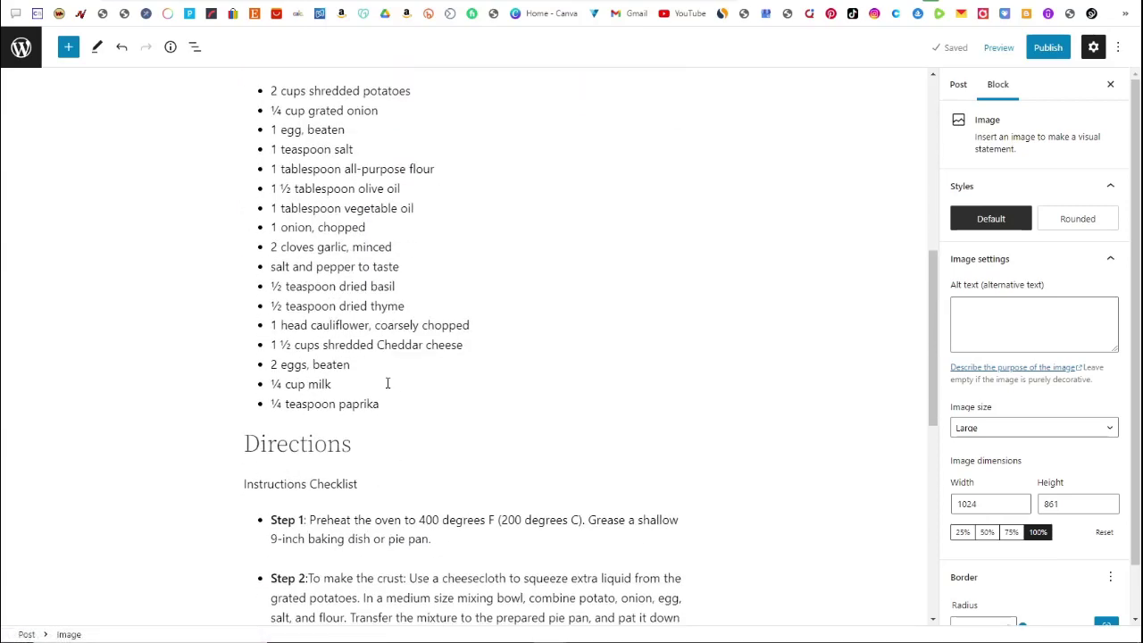
{"action": "scroll", "coordinate": [387, 383], "scroll_direction": "down", "scroll_amount": 6}
{"action": "left_click", "coordinate": [423, 386]}
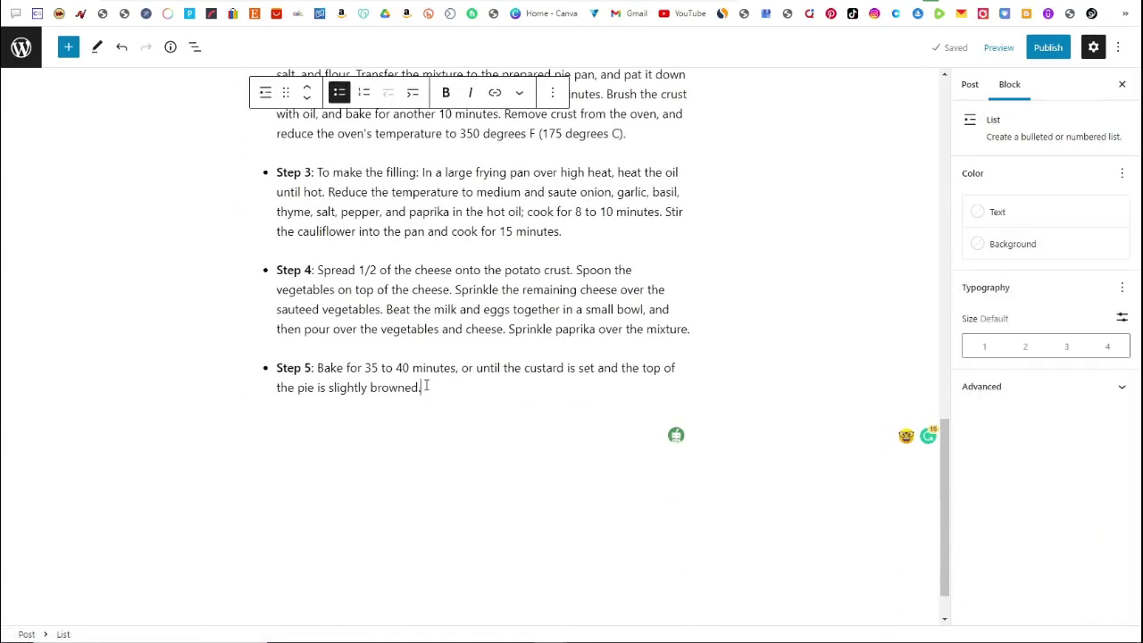
{"action": "key", "text": "Return"}
{"action": "key", "text": "Return"}
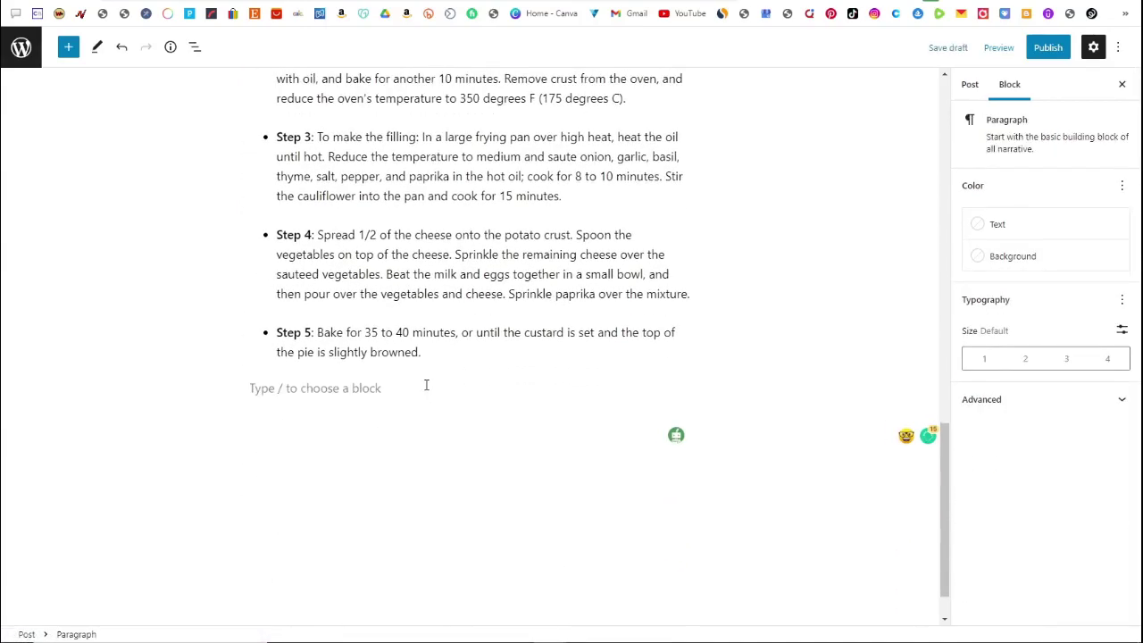
{"action": "key", "text": "ctrl+v"}
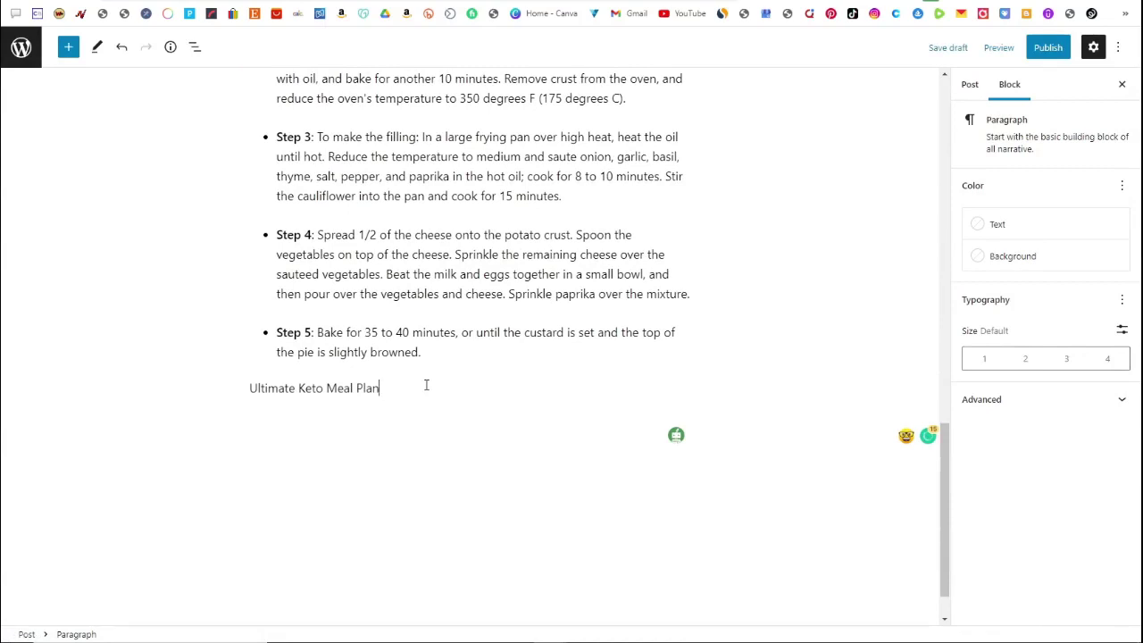
{"action": "left_click", "coordinate": [251, 387]}
{"action": "type", "text": "Click hear to download"}
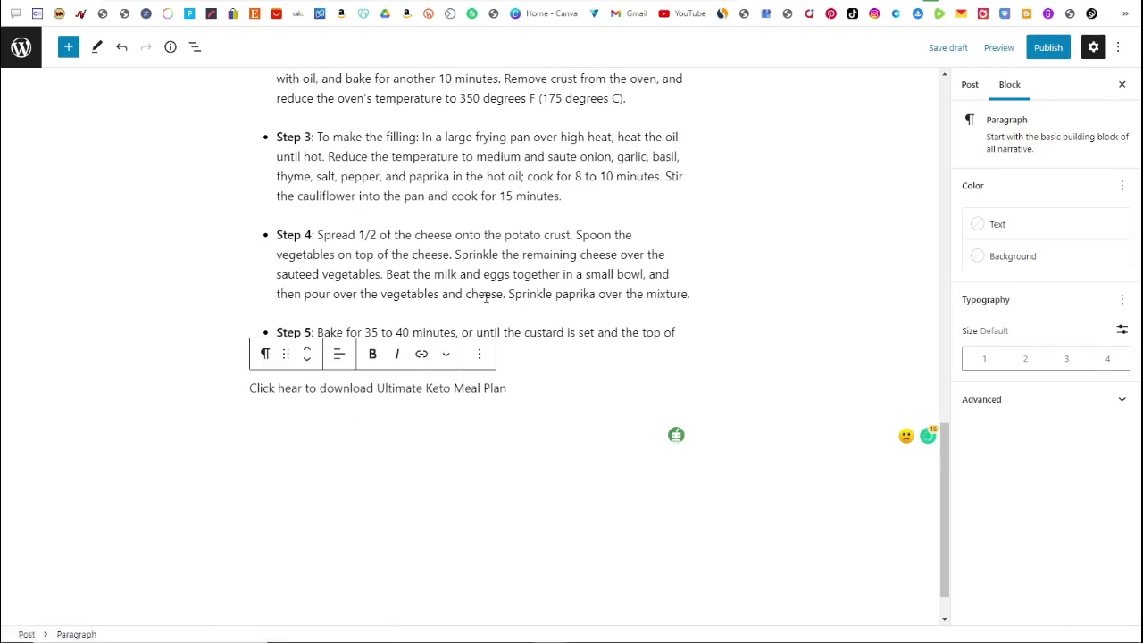
- Copy the promolink of The Ultimate Keto Meal Plan from Digistore24 and return to the WordPress post
{"action": "key", "text": "ctrl+Tab"}
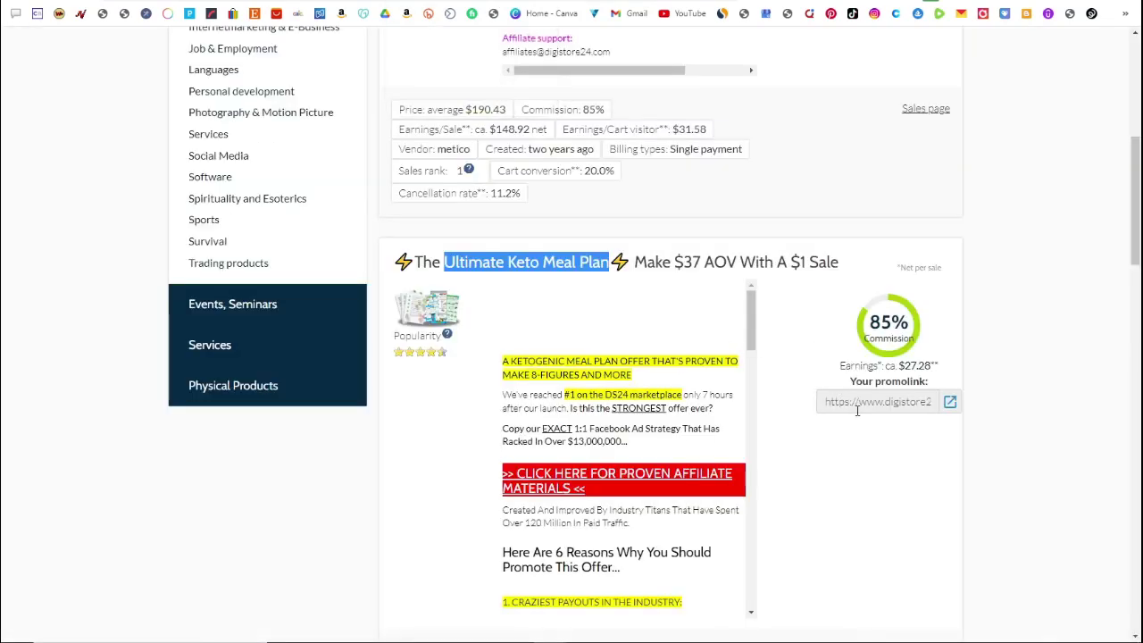
{"action": "left_click", "coordinate": [857, 404]}
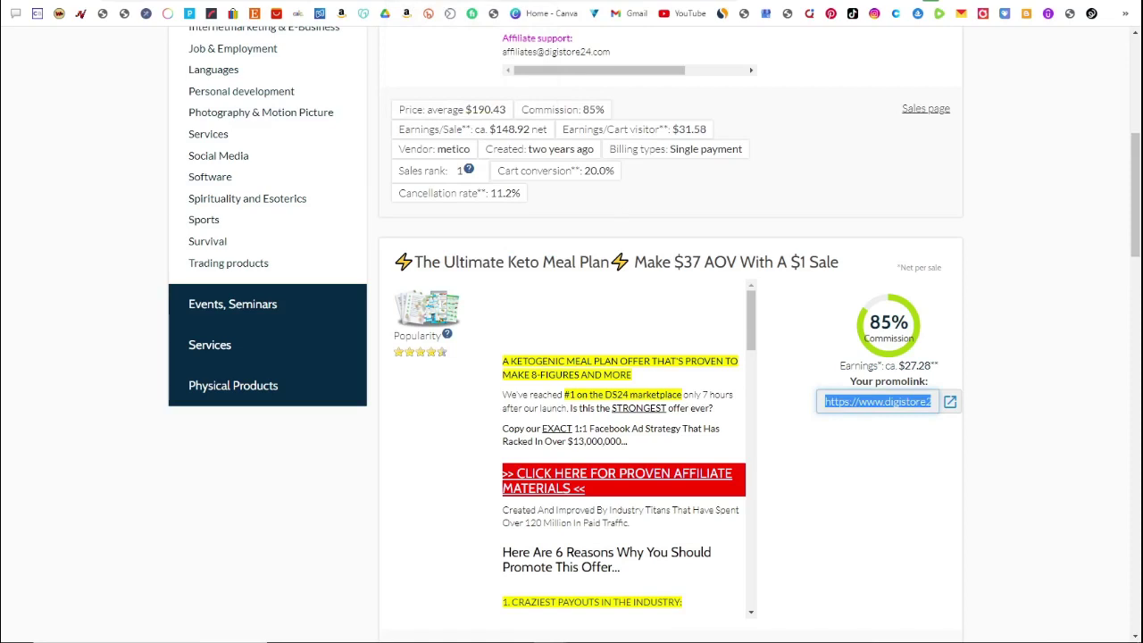
{"action": "key", "text": "ctrl+shift+Tab"}
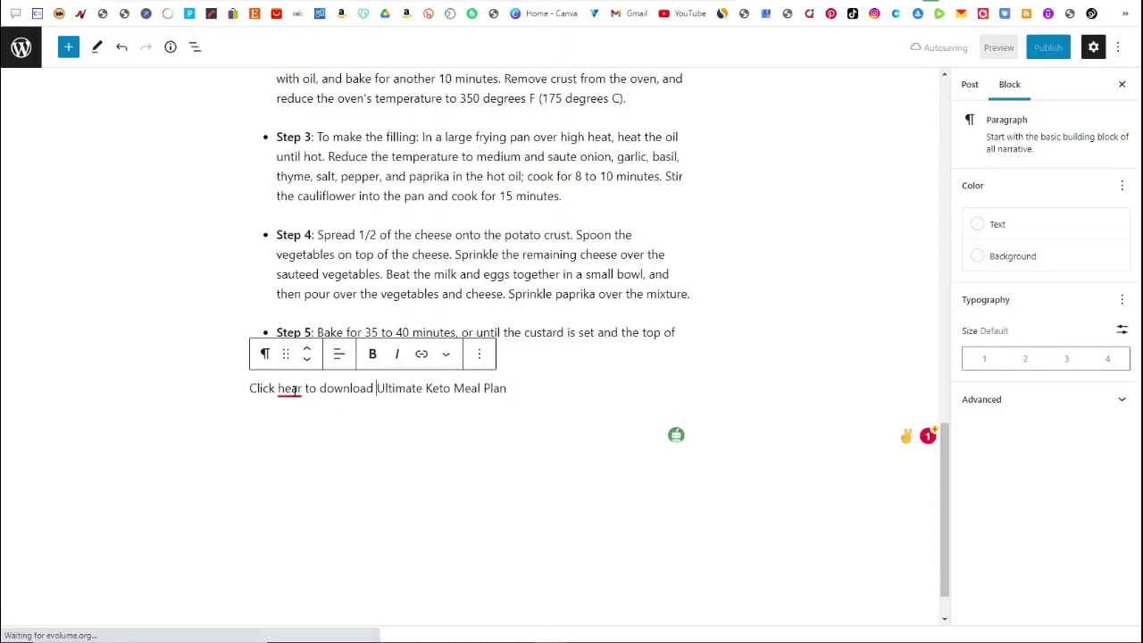
- Correct "hear" to "here" in the download line and link the whole line to the copied promolink
{"action": "mouse_move", "coordinate": [288, 389]}
{"action": "left_click", "coordinate": [302, 421]}
{"action": "left_click_drag", "start_coordinate": [509, 389], "coordinate": [236, 390]}
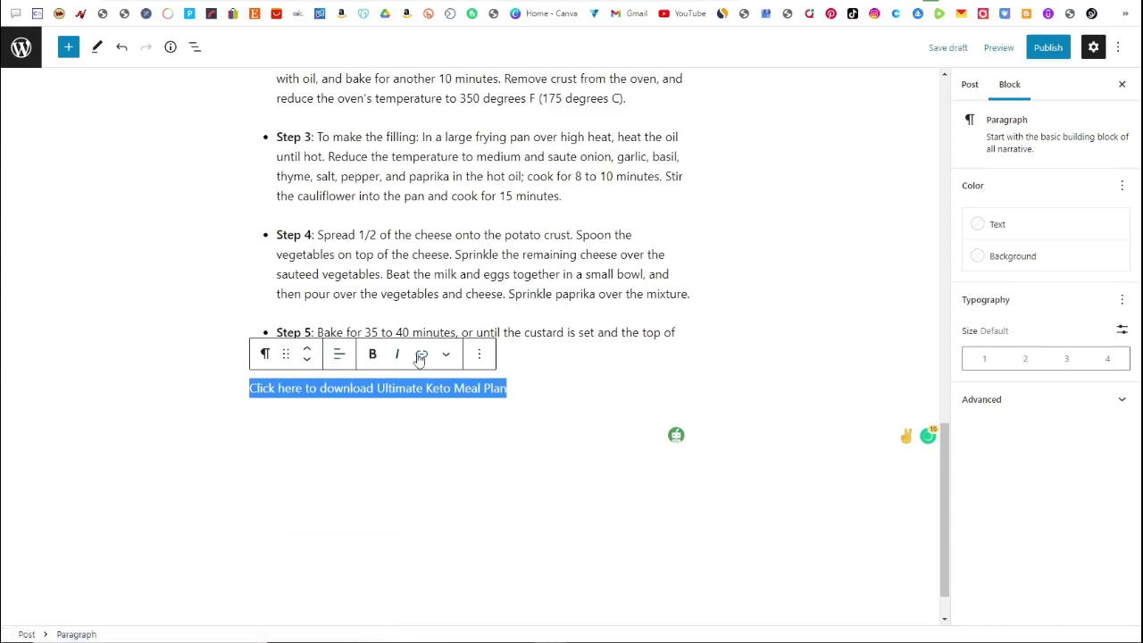
{"action": "left_click", "coordinate": [422, 354]}
{"action": "key", "text": "ctrl+v"}
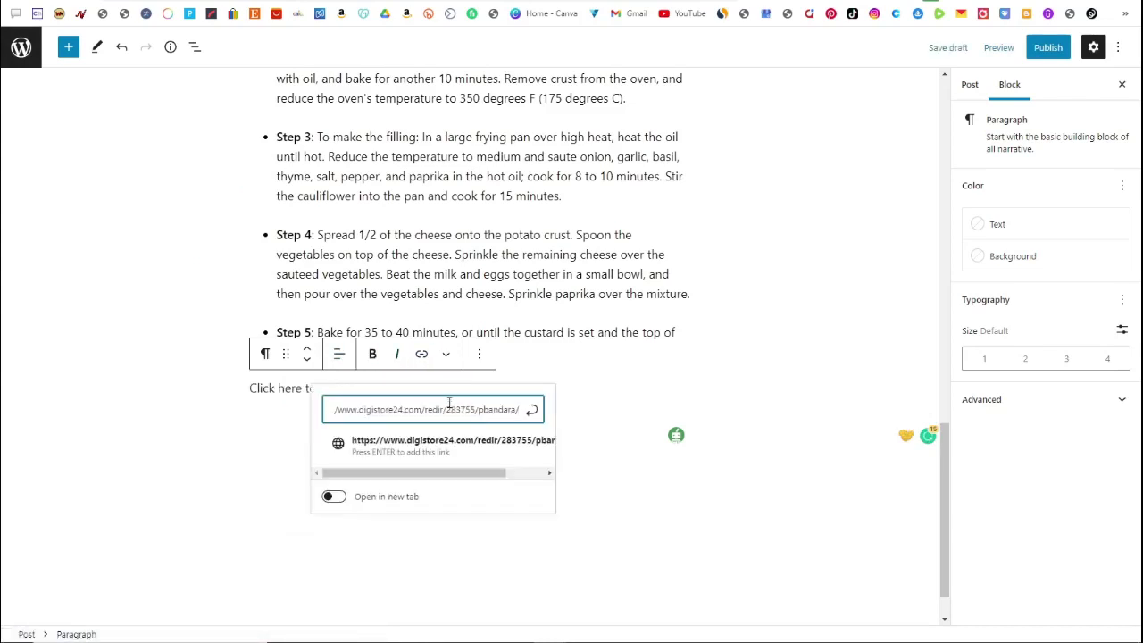
{"action": "key", "text": "Return"}
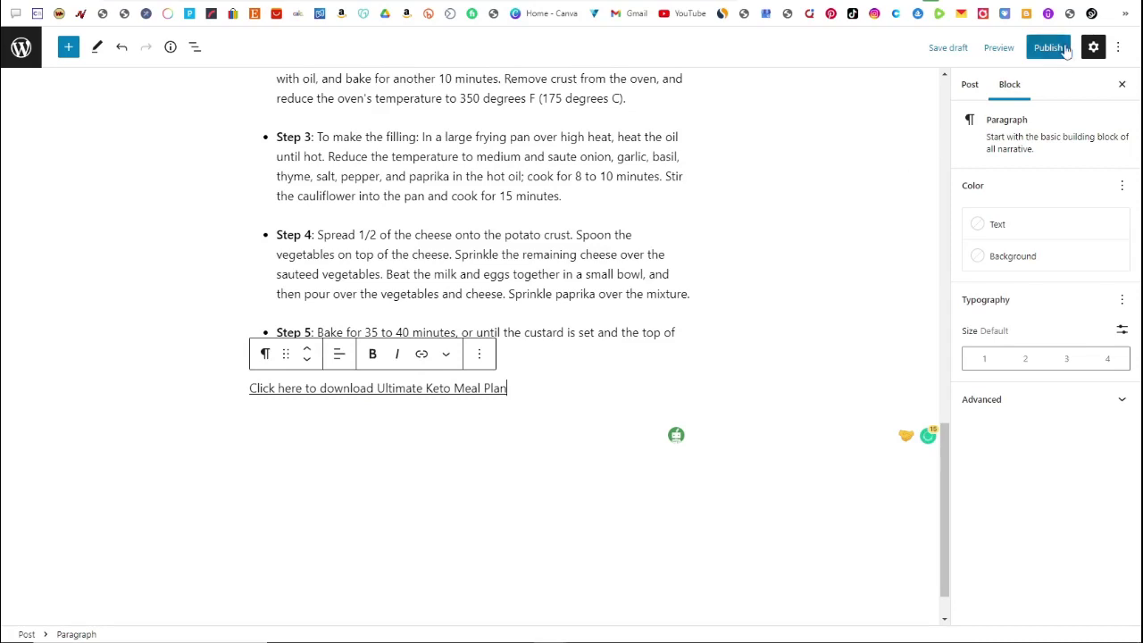
- Preview the Cauliflower Cheese Pie post in a new tab and check its ingredients, directions and keto meal plan link
{"action": "left_click", "coordinate": [998, 47]}
{"action": "left_click", "coordinate": [917, 172]}
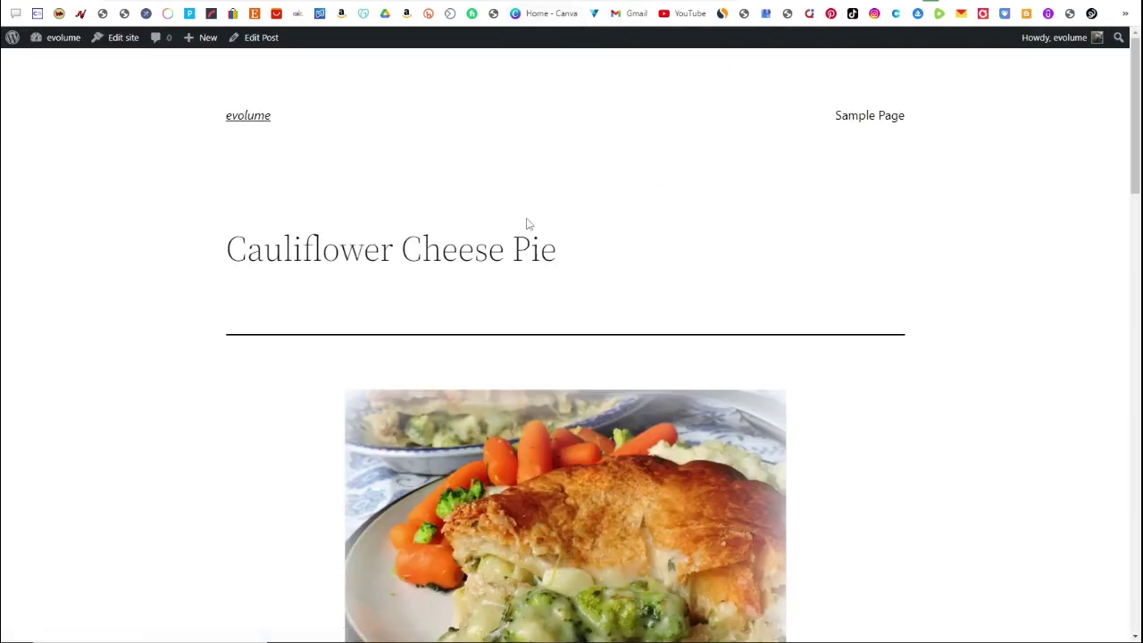
{"action": "scroll", "coordinate": [527, 220], "scroll_direction": "down", "scroll_amount": 8}
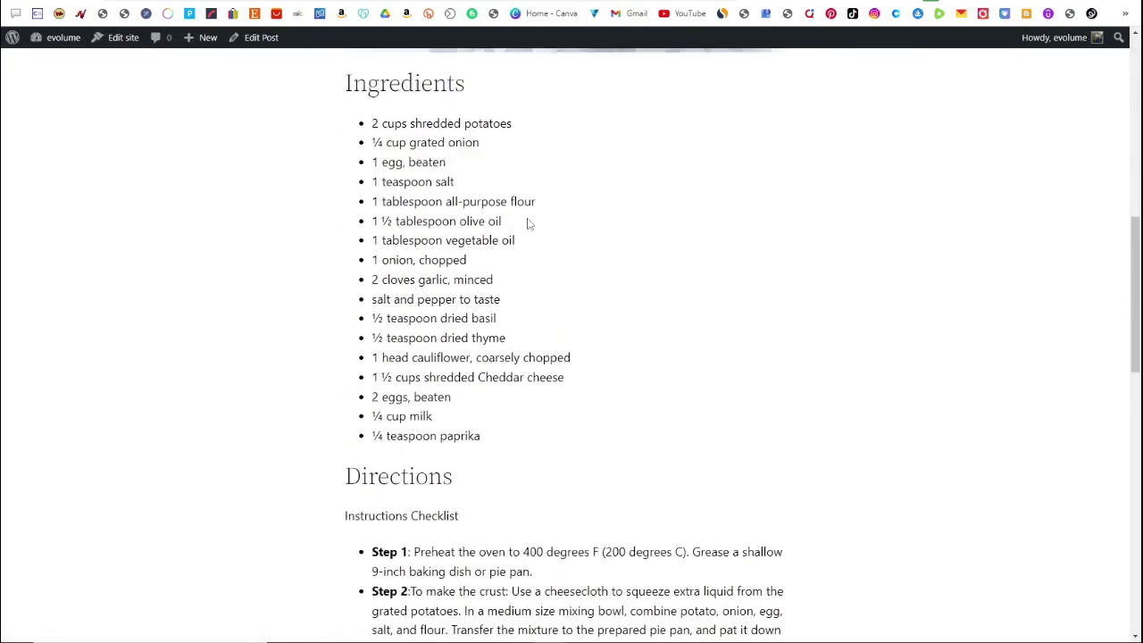
{"action": "scroll", "coordinate": [528, 223], "scroll_direction": "up", "scroll_amount": 1}
{"action": "scroll", "coordinate": [528, 223], "scroll_direction": "down", "scroll_amount": 9}
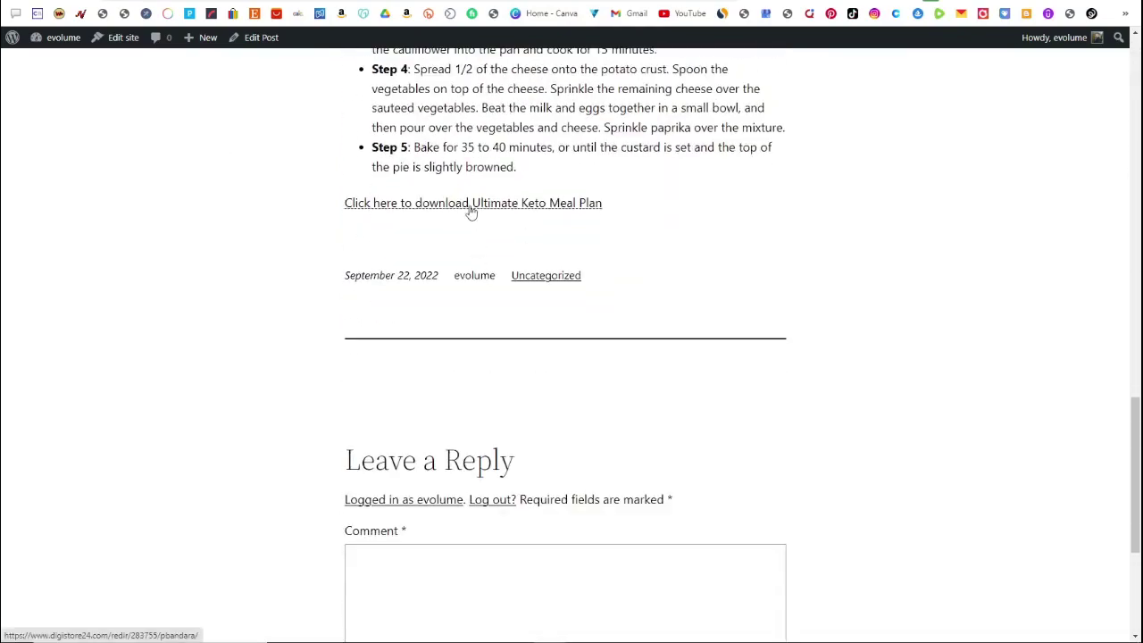
{"action": "scroll", "coordinate": [472, 212], "scroll_direction": "up", "scroll_amount": 8}
{"action": "scroll", "coordinate": [472, 212], "scroll_direction": "up", "scroll_amount": 1}
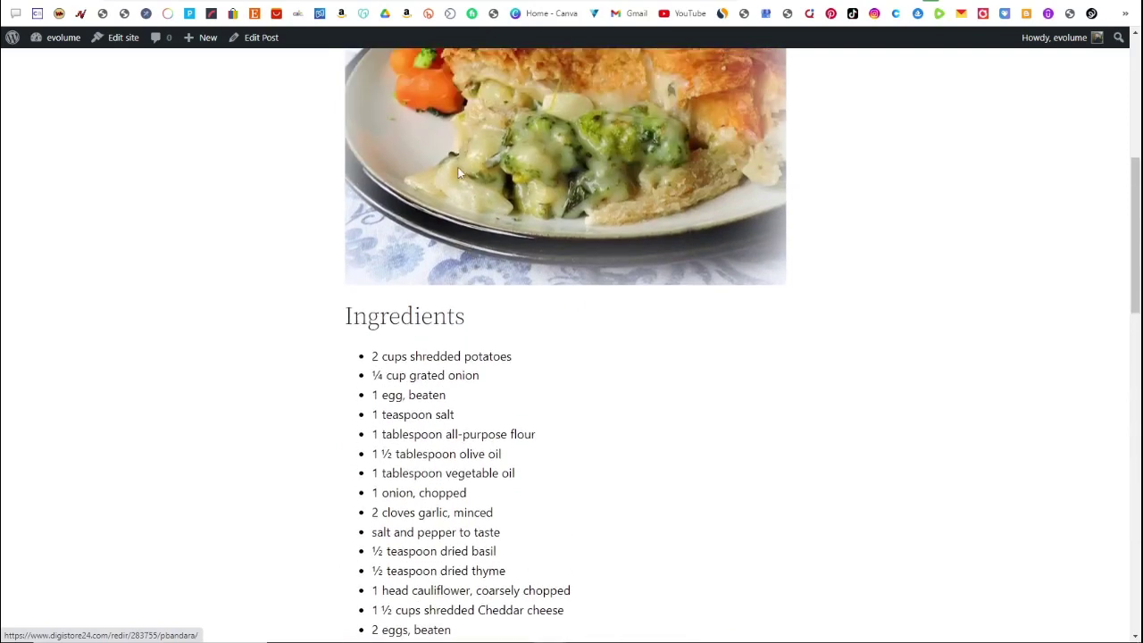
- Revisit the recipe products on IDplr and the recipe book services on Fiverr
{"action": "left_click", "coordinate": [474, 0]}
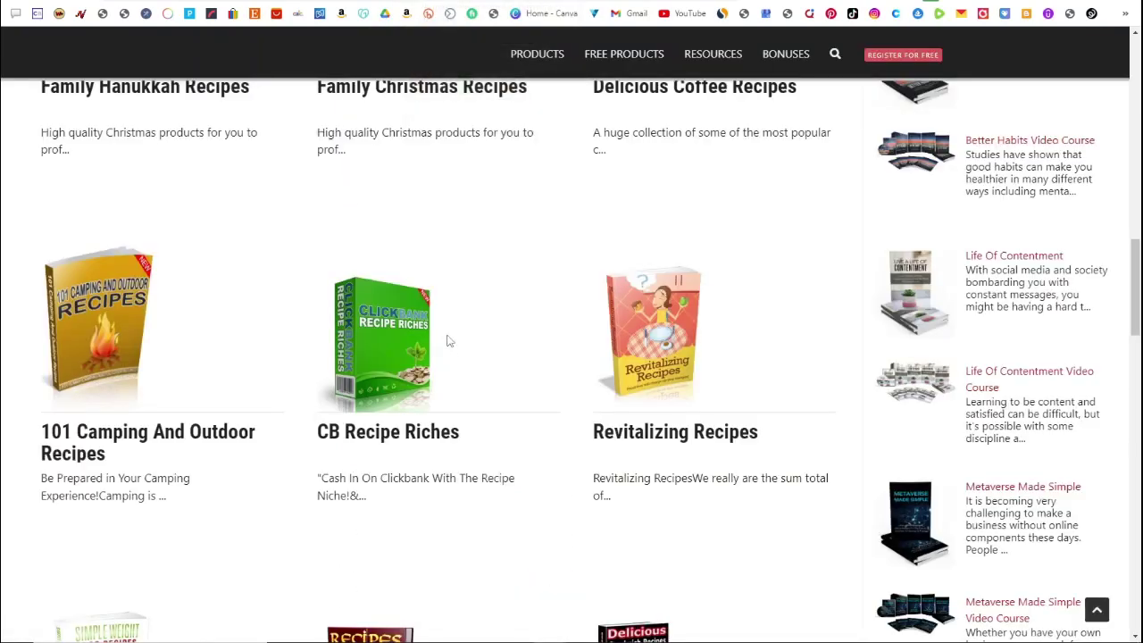
{"action": "left_click", "coordinate": [509, 2]}
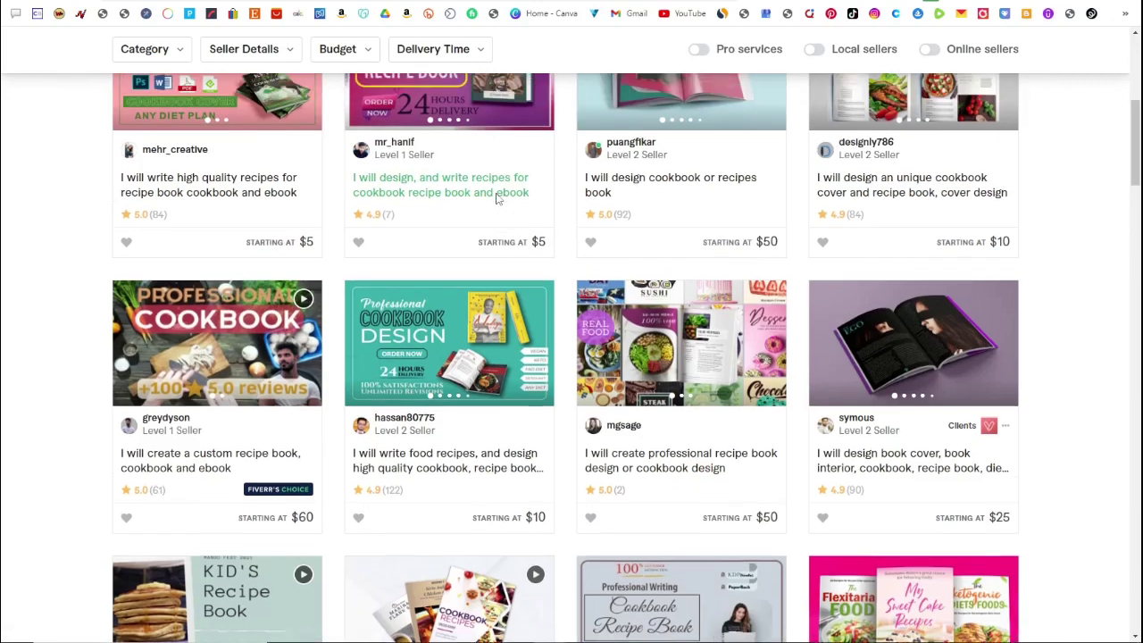
{"action": "scroll", "coordinate": [498, 198], "scroll_direction": "up", "scroll_amount": 4}
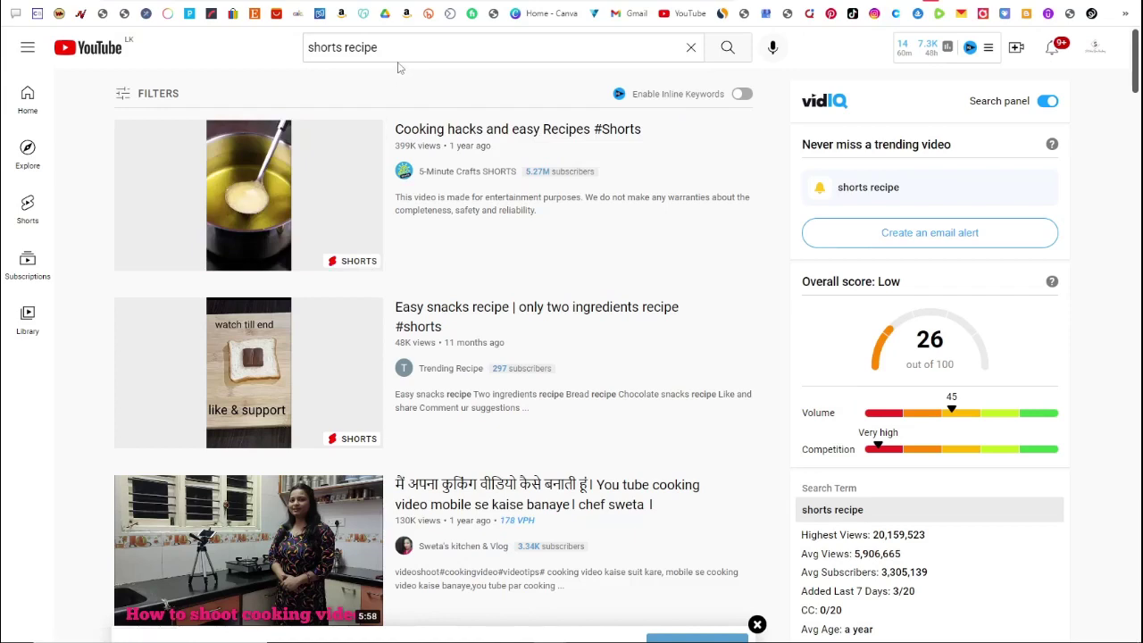
- Add "+" to the "shorts recipe" search on YouTube, and view the recipe reels of an Instagram profile
{"action": "left_click", "coordinate": [349, 47]}
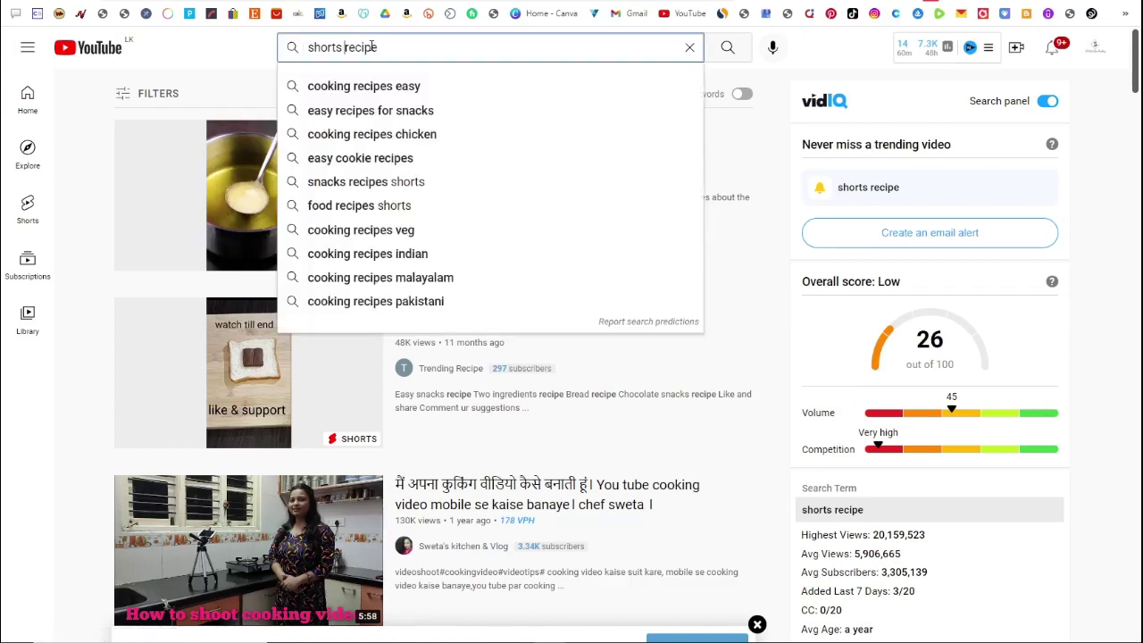
{"action": "type", "text": "+"}
{"action": "key", "text": "Return"}
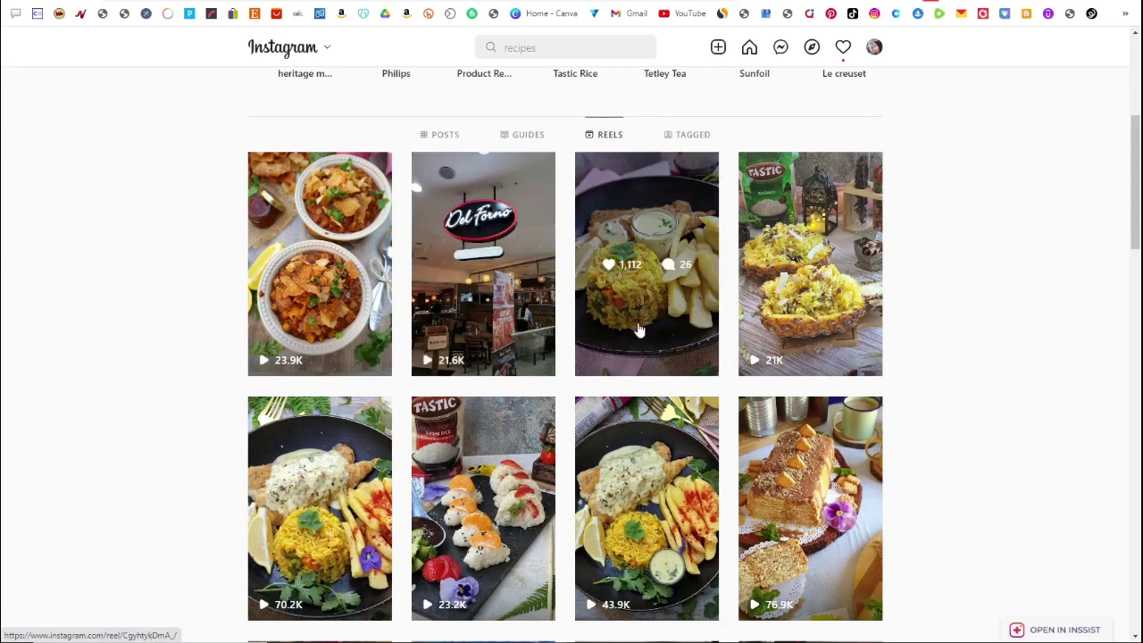
{"action": "scroll", "coordinate": [639, 329], "scroll_direction": "down", "scroll_amount": 1}
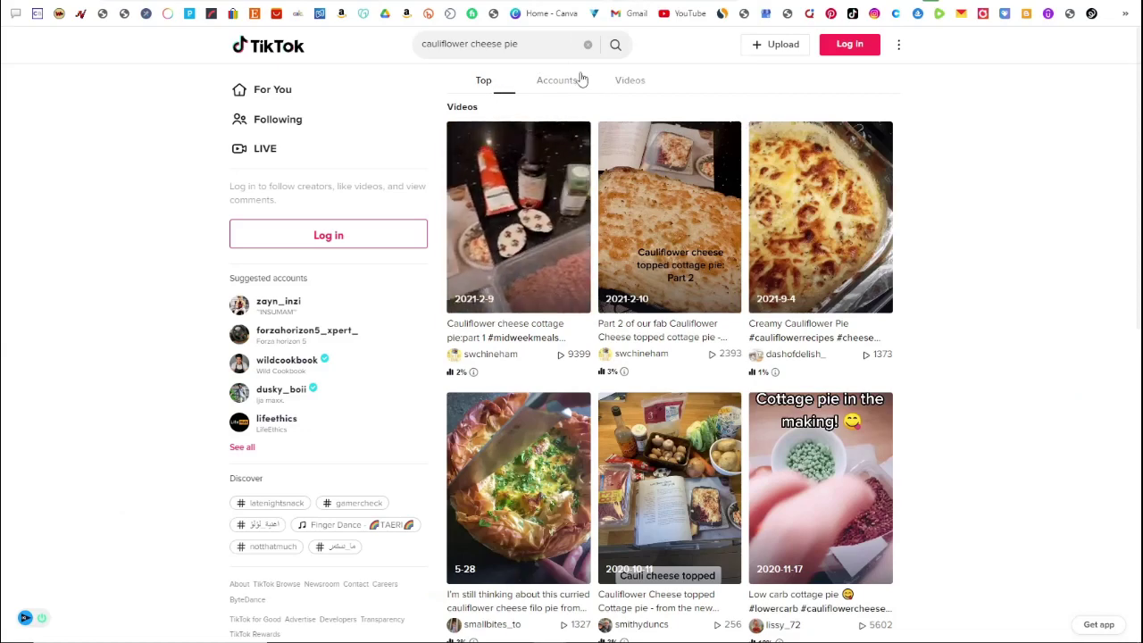
- Compare the TikTok search term "cauliflower cheese pie" with the recipe title on the Allrecipes page
{"action": "left_click_drag", "start_coordinate": [542, 43], "coordinate": [399, 53]}
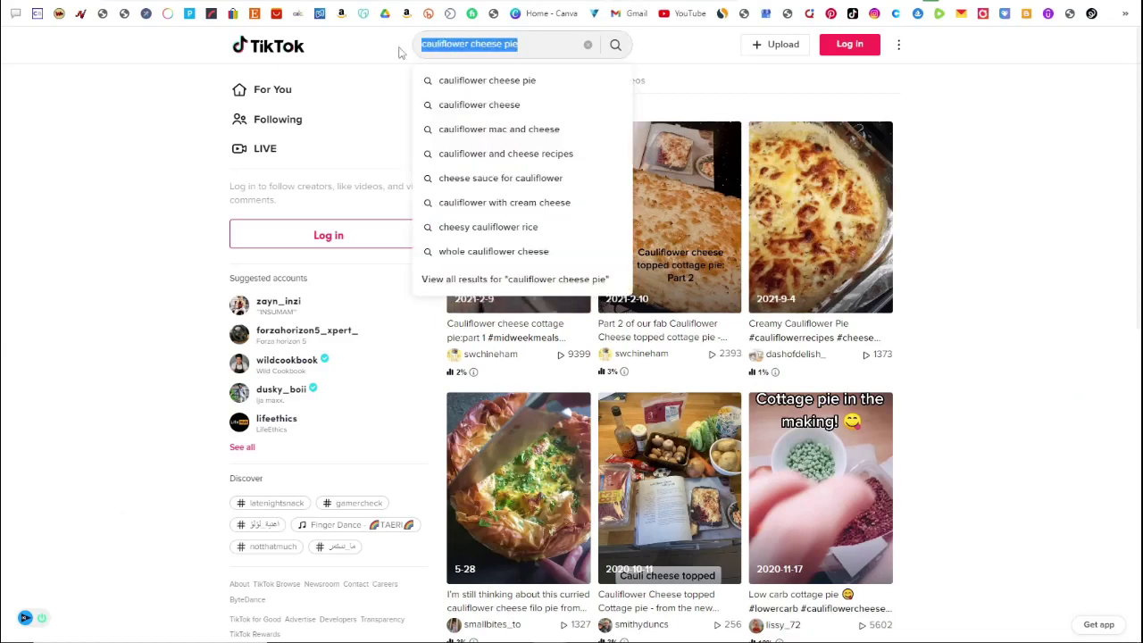
{"action": "left_click", "coordinate": [529, 41]}
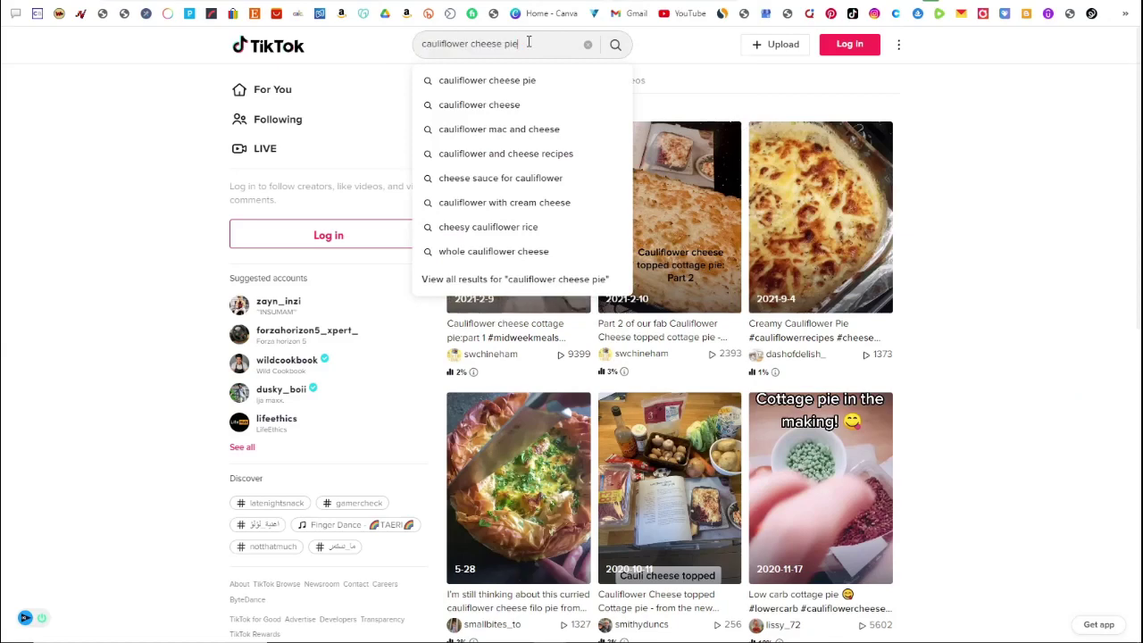
{"action": "left_click", "coordinate": [697, 95]}
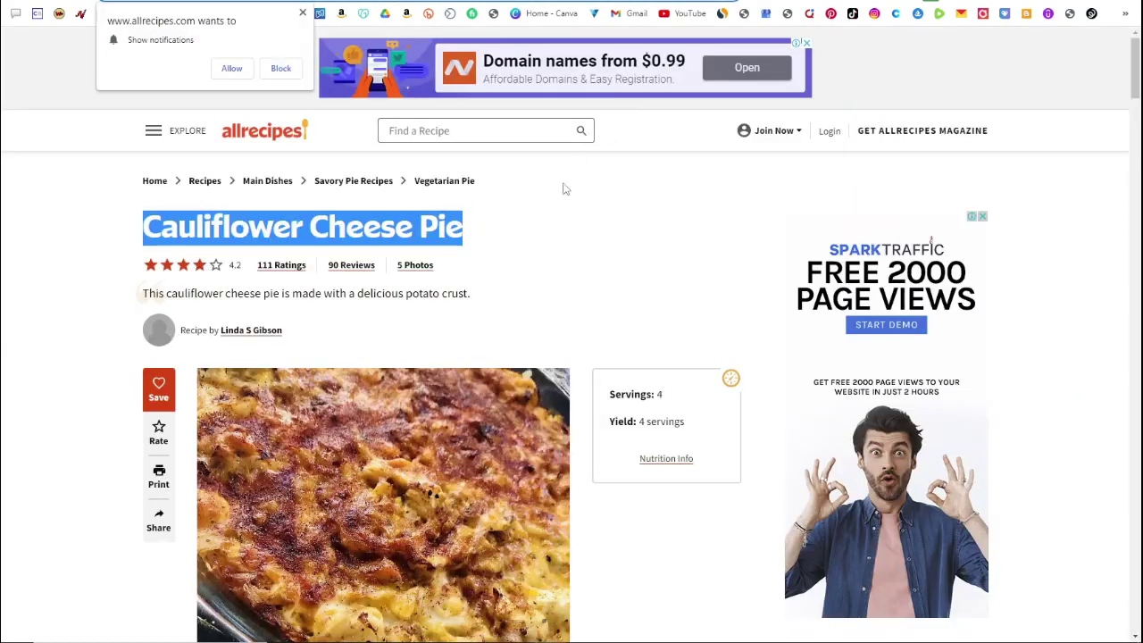
{"action": "left_click", "coordinate": [523, 223]}
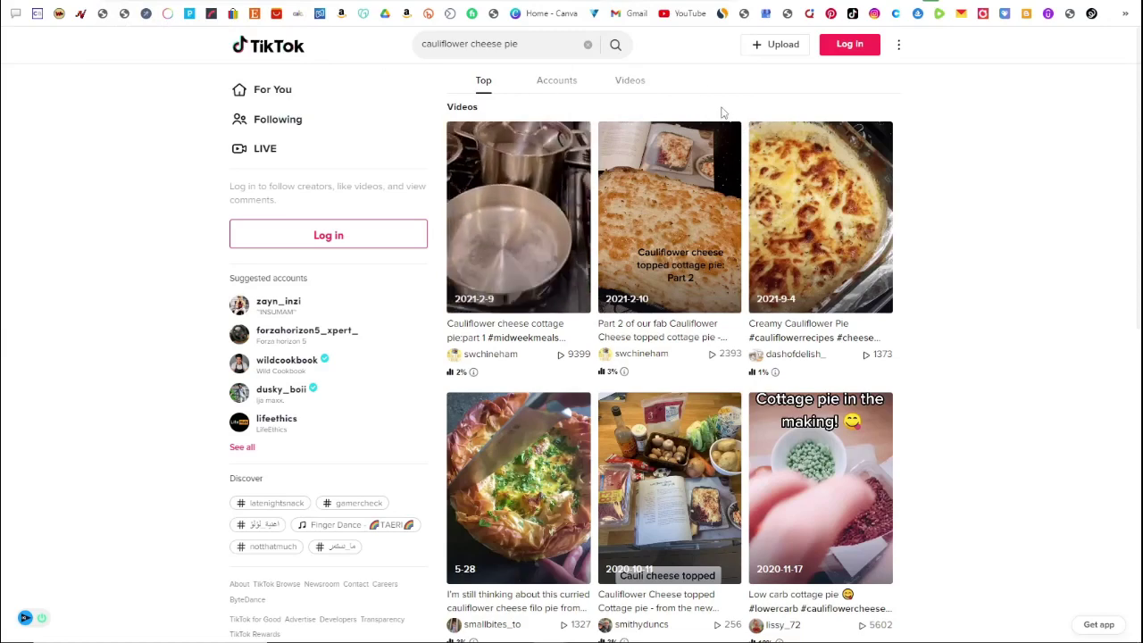
- Look through the TikTok and YouTube results for cauliflower cheese pie and open the Creamy Cauliflower Pie video on TikTok
{"action": "mouse_move", "coordinate": [677, 203]}
{"action": "scroll", "coordinate": [705, 241], "scroll_direction": "down", "scroll_amount": 2}
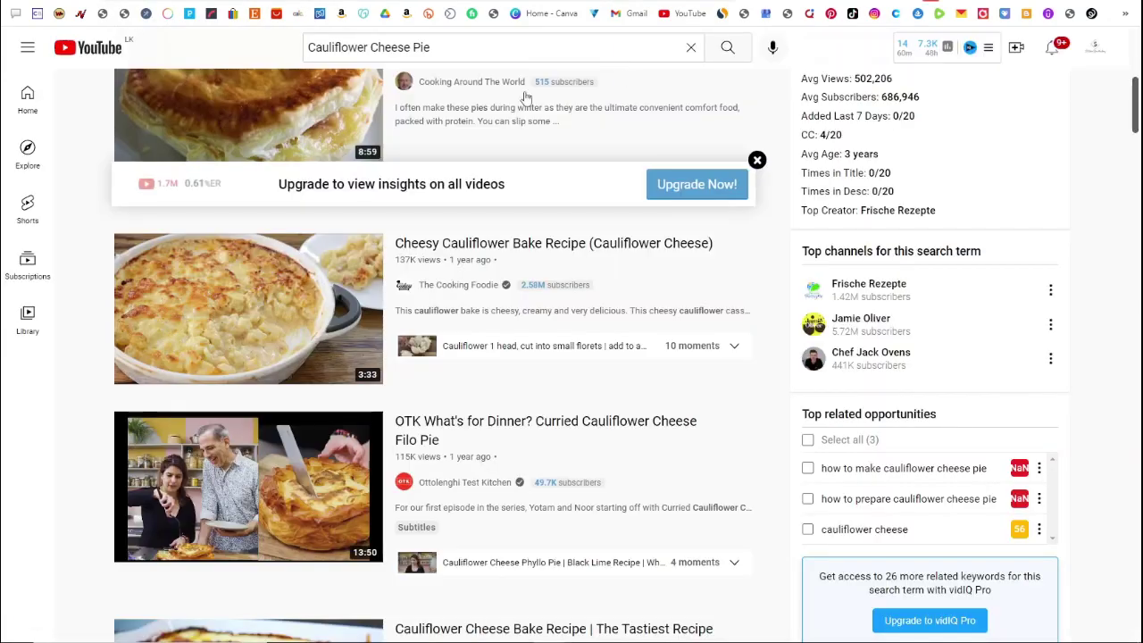
{"action": "scroll", "coordinate": [534, 107], "scroll_direction": "up", "scroll_amount": 2}
{"action": "scroll", "coordinate": [534, 107], "scroll_direction": "up", "scroll_amount": 4}
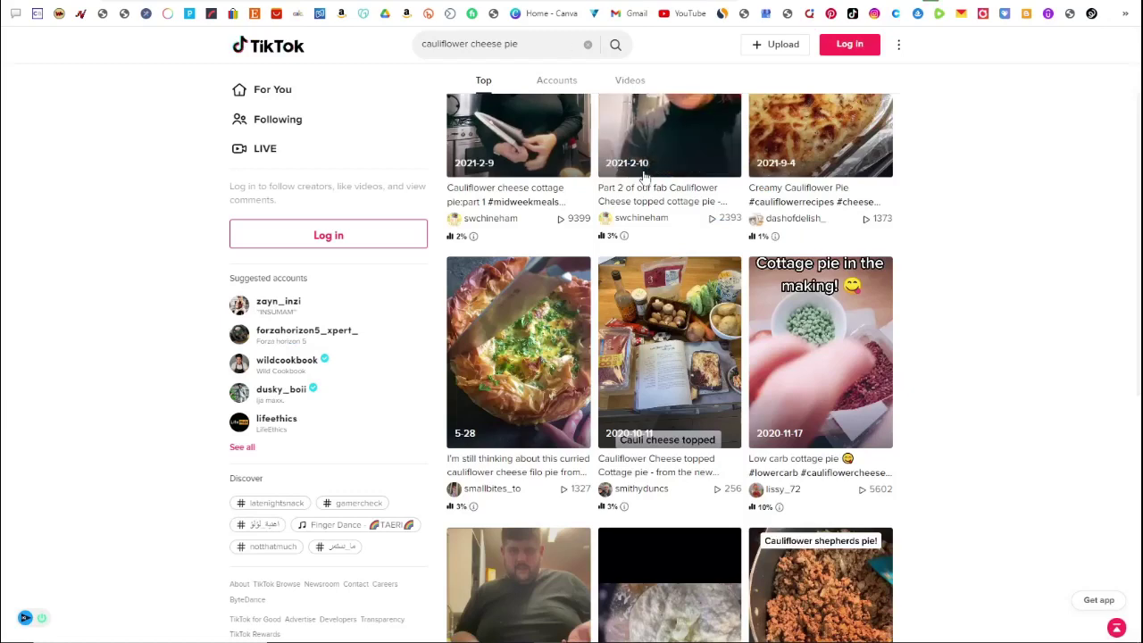
{"action": "scroll", "coordinate": [462, 181], "scroll_direction": "up", "scroll_amount": 2}
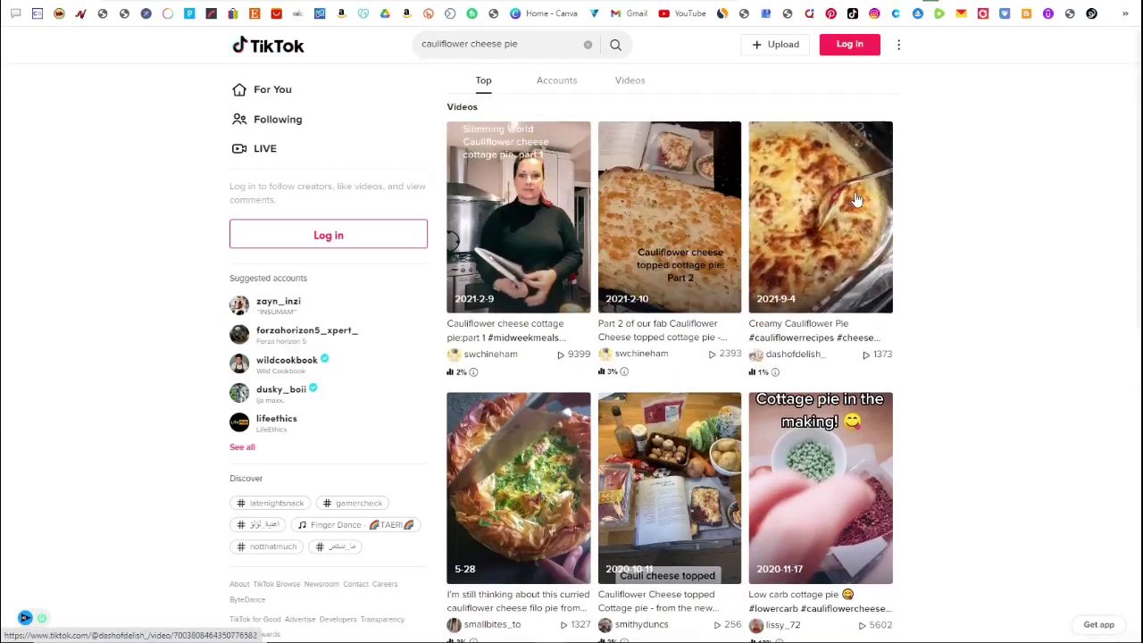
{"action": "left_click", "coordinate": [809, 223]}
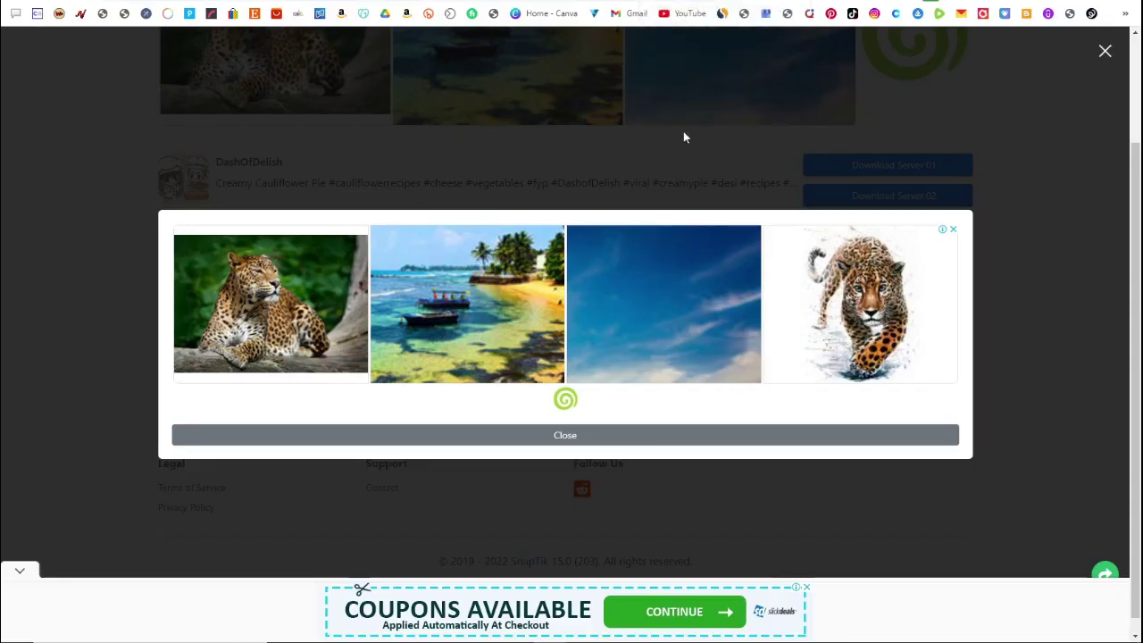
- Dismiss the advert in SnapTik, return to its start page and submit the Creamy Cauliflower Pie video link for download
{"action": "left_click", "coordinate": [1105, 52]}
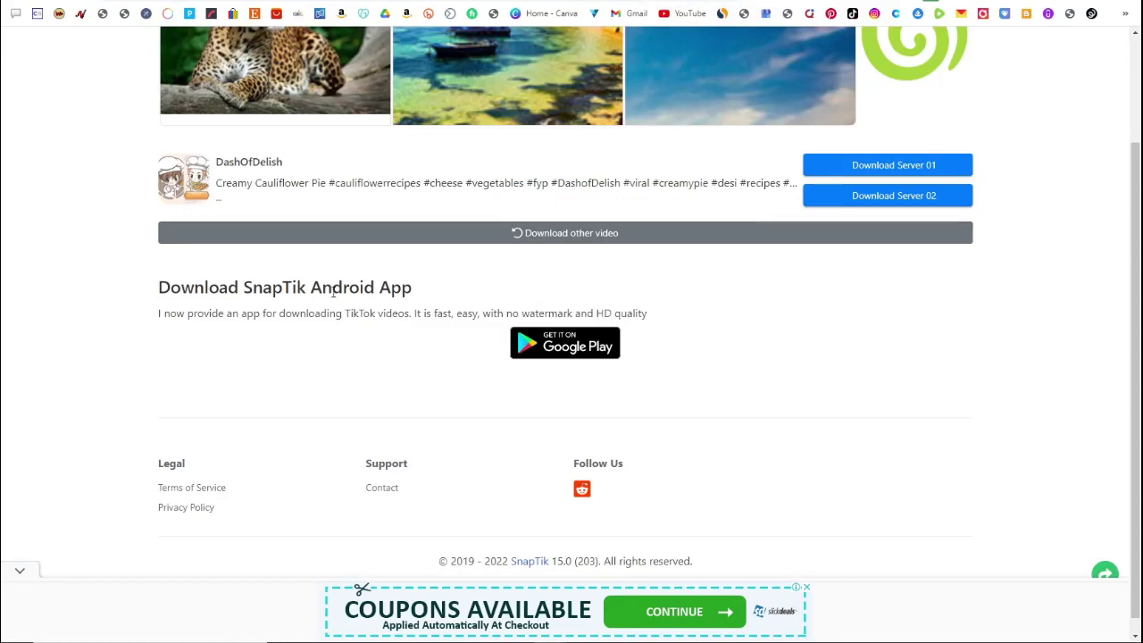
{"action": "scroll", "coordinate": [191, 81], "scroll_direction": "up", "scroll_amount": 2}
{"action": "left_click", "coordinate": [196, 48]}
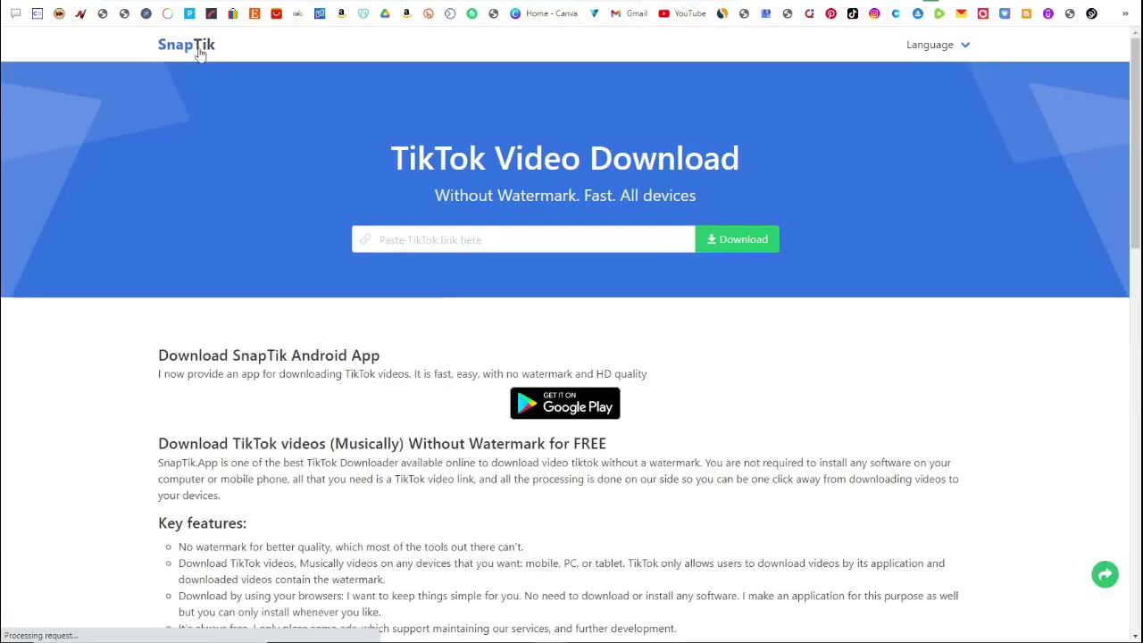
{"action": "left_click", "coordinate": [462, 240]}
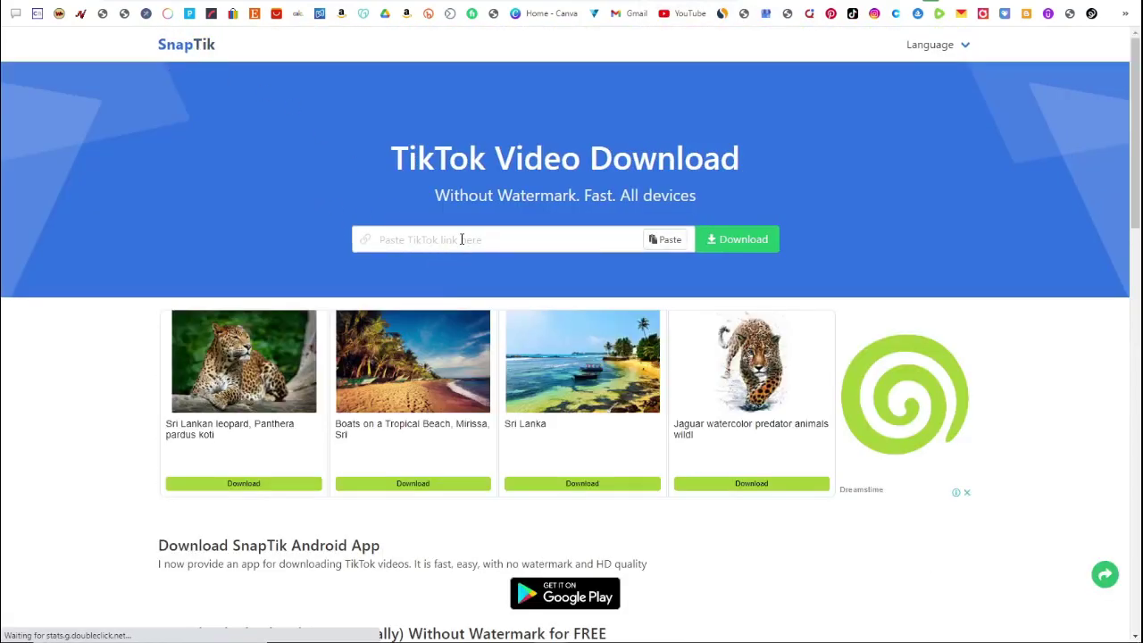
{"action": "key", "text": "ctrl+v"}
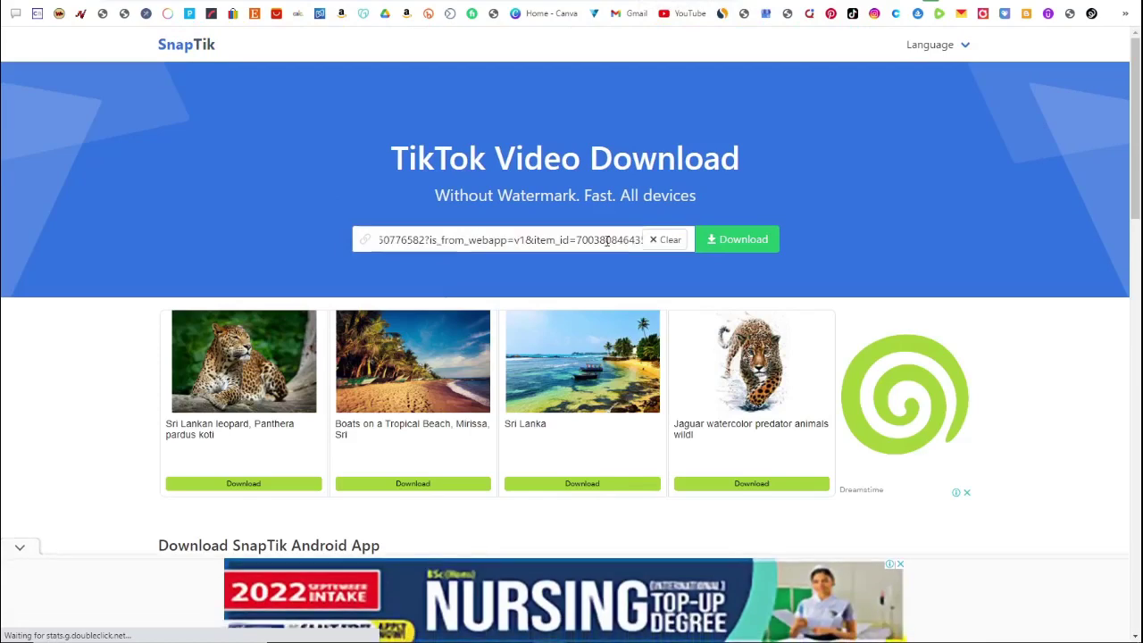
{"action": "left_click", "coordinate": [738, 249]}
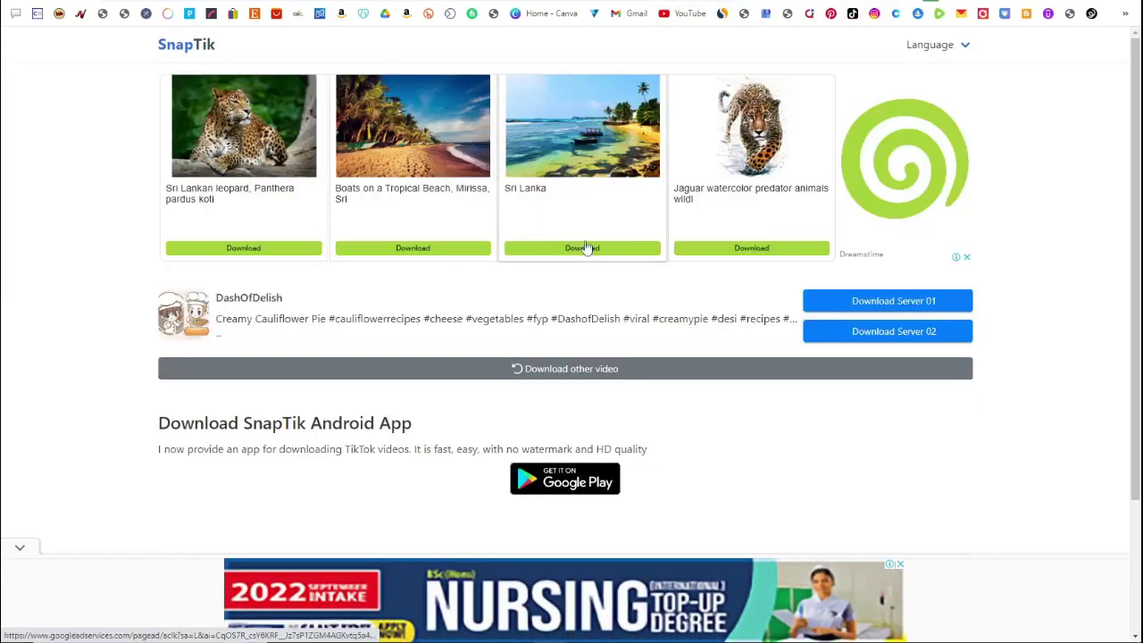
- Download the Creamy Cauliflower Pie video from SnapTik's first server and leave its TikTok page
{"action": "left_click", "coordinate": [898, 303]}
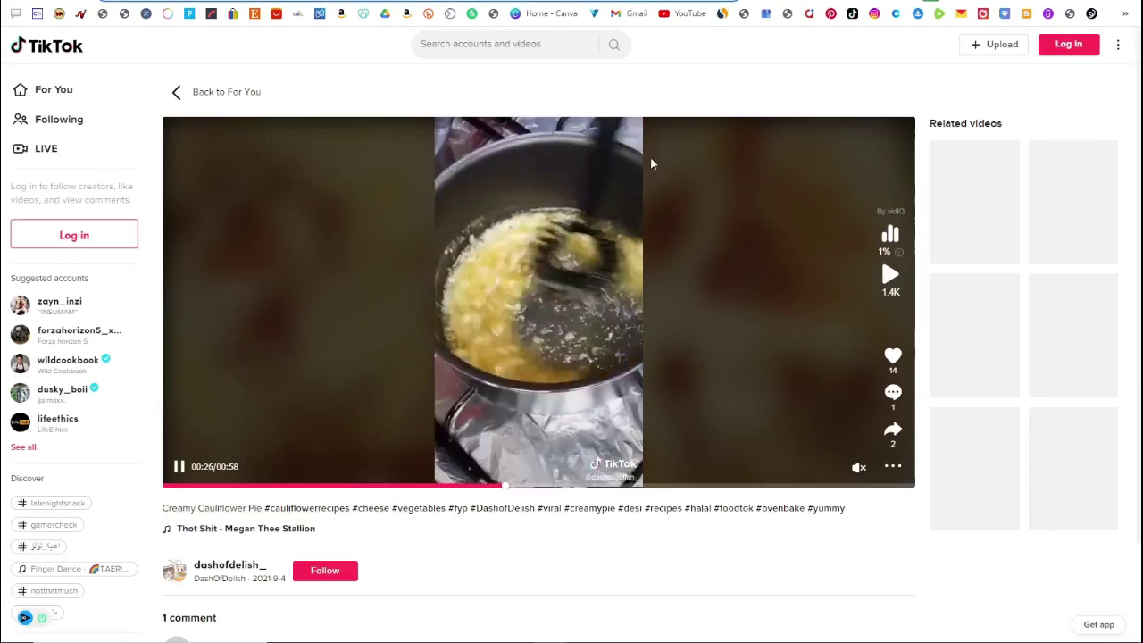
{"action": "key", "text": "alt+Left"}
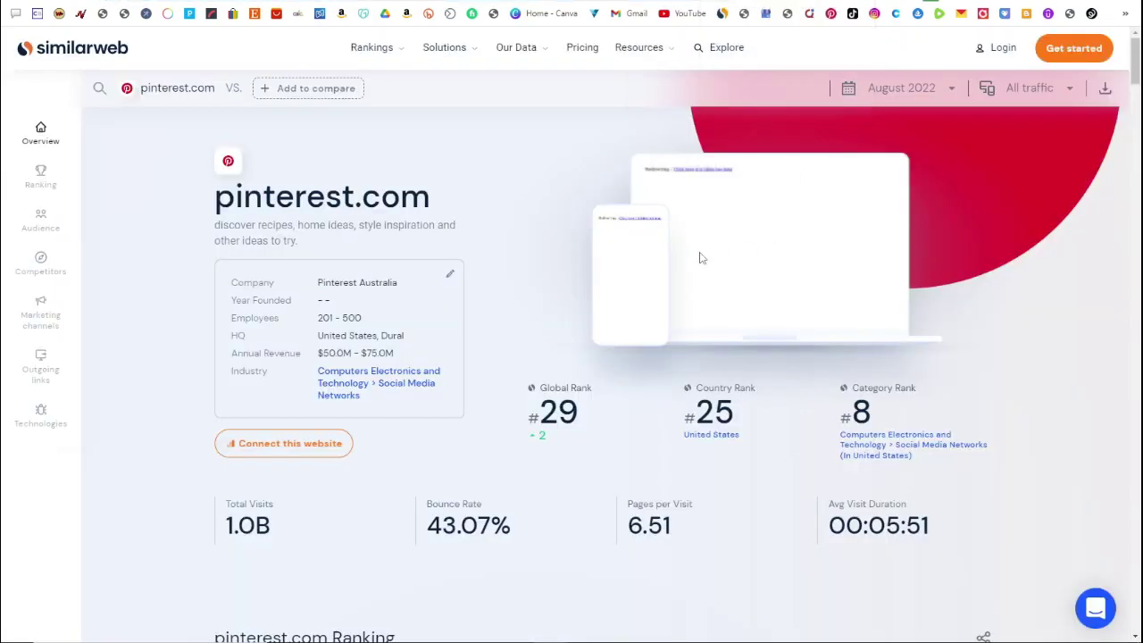
- Examine pinterest.com's total visits, ranking, traffic by country, and audience gender and age split on Similarweb
{"action": "scroll", "coordinate": [569, 220], "scroll_direction": "down", "scroll_amount": 6}
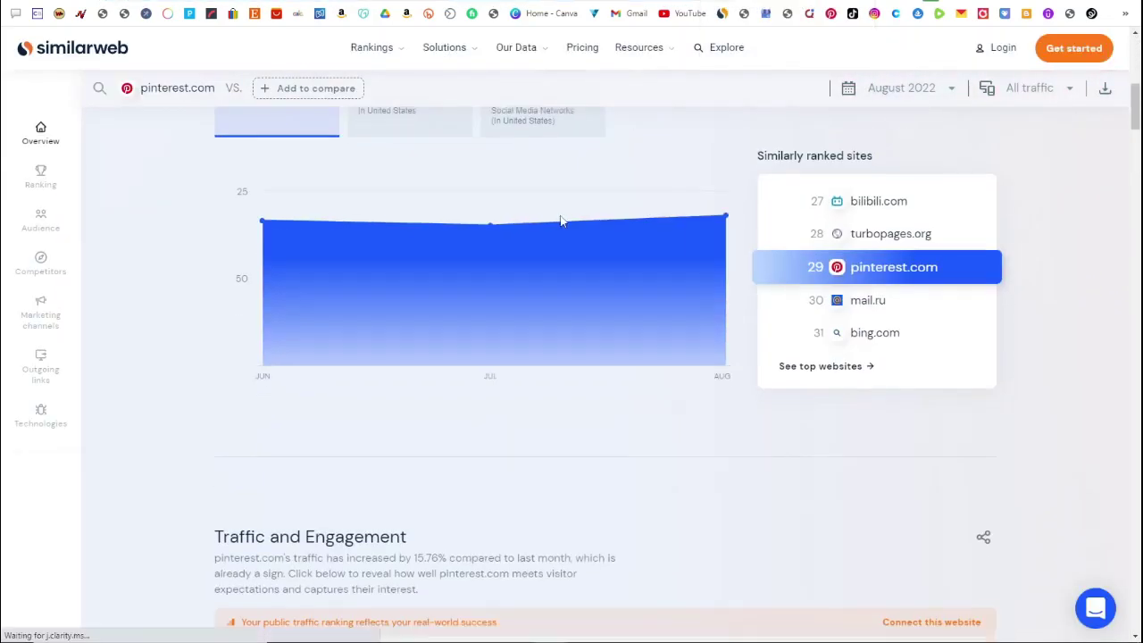
{"action": "scroll", "coordinate": [442, 238], "scroll_direction": "up", "scroll_amount": 4}
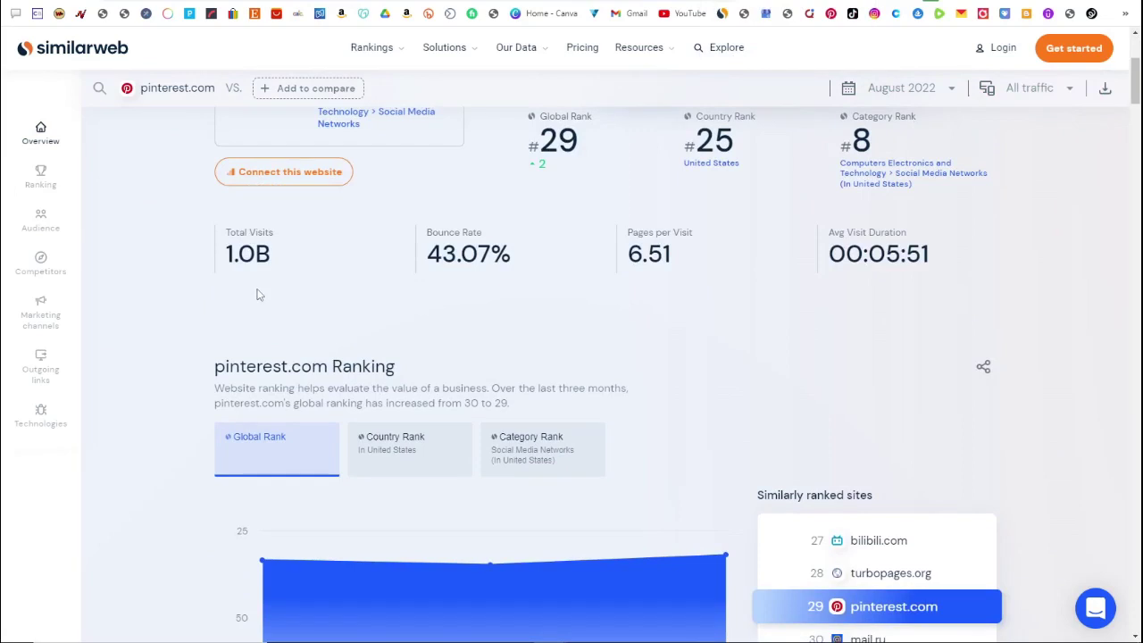
{"action": "scroll", "coordinate": [708, 378], "scroll_direction": "down", "scroll_amount": 2}
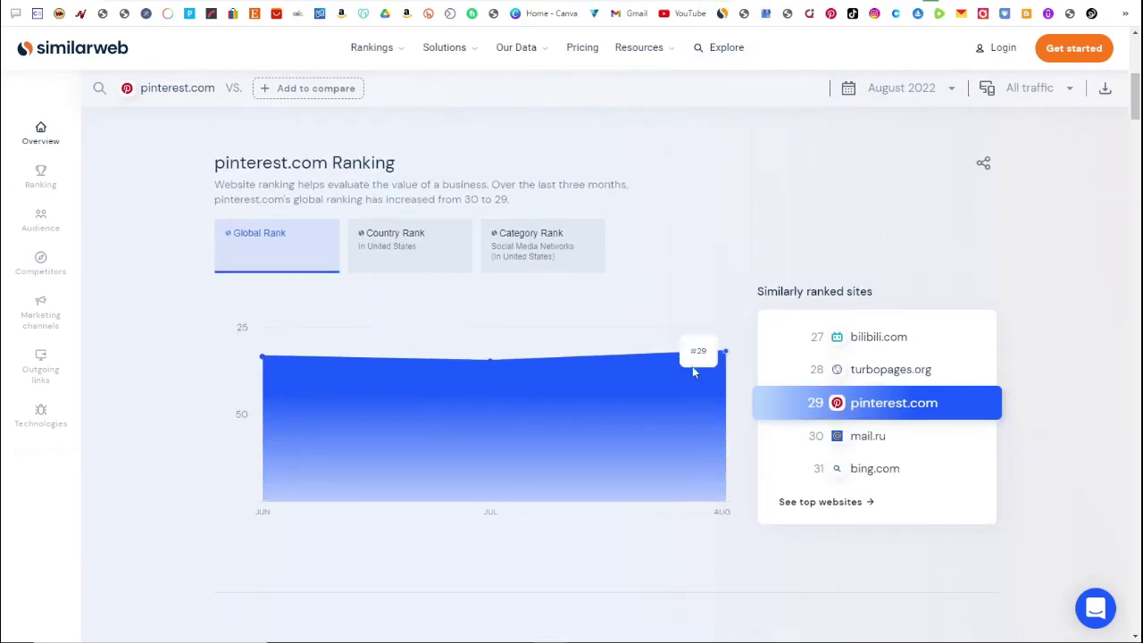
{"action": "scroll", "coordinate": [698, 363], "scroll_direction": "down", "scroll_amount": 8}
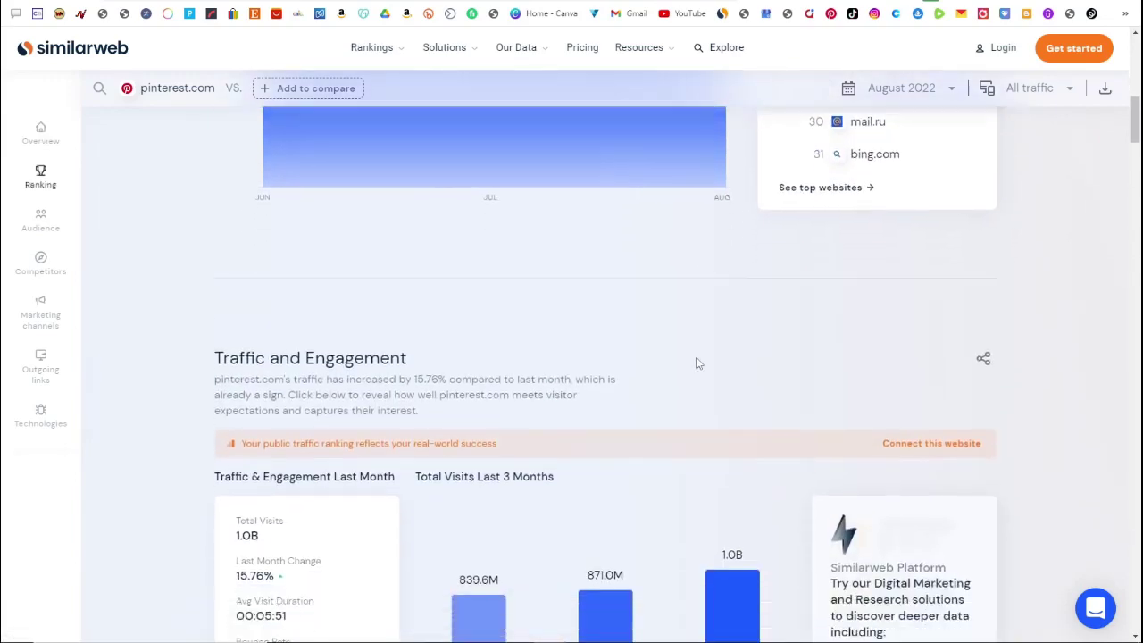
{"action": "scroll", "coordinate": [697, 364], "scroll_direction": "down", "scroll_amount": 2}
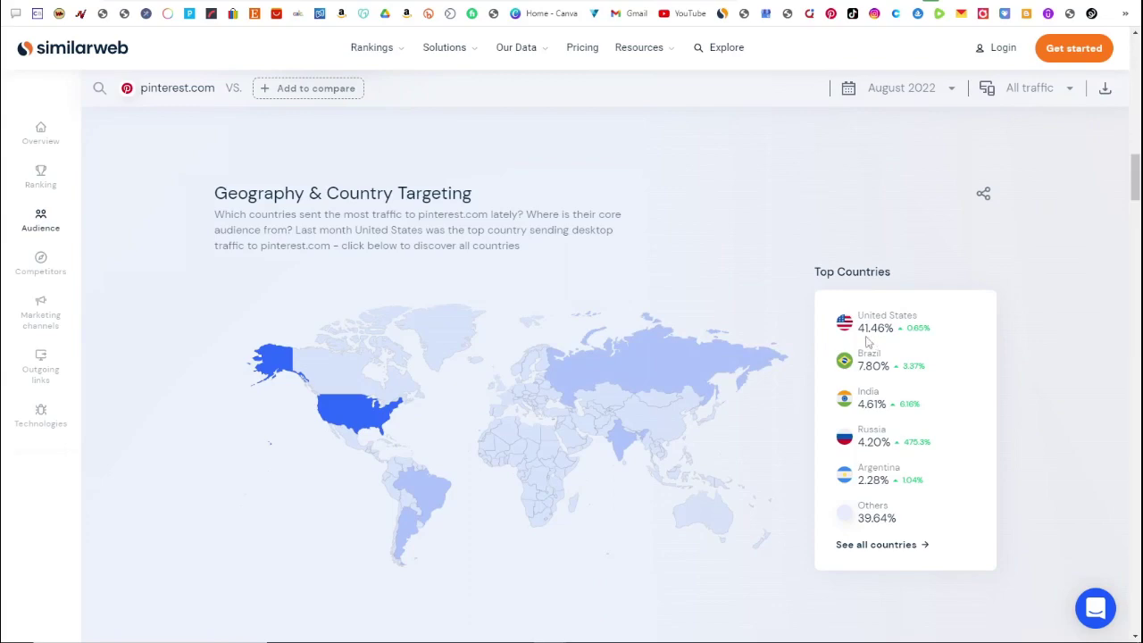
{"action": "scroll", "coordinate": [441, 294], "scroll_direction": "down", "scroll_amount": 8}
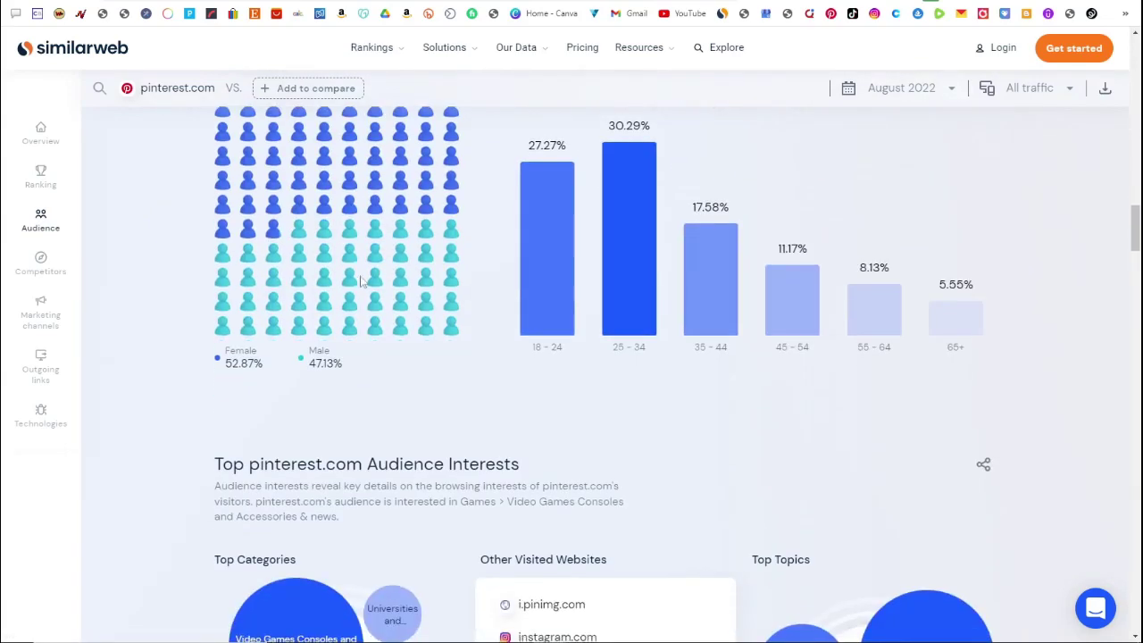
{"action": "left_click_drag", "start_coordinate": [227, 364], "coordinate": [259, 377]}
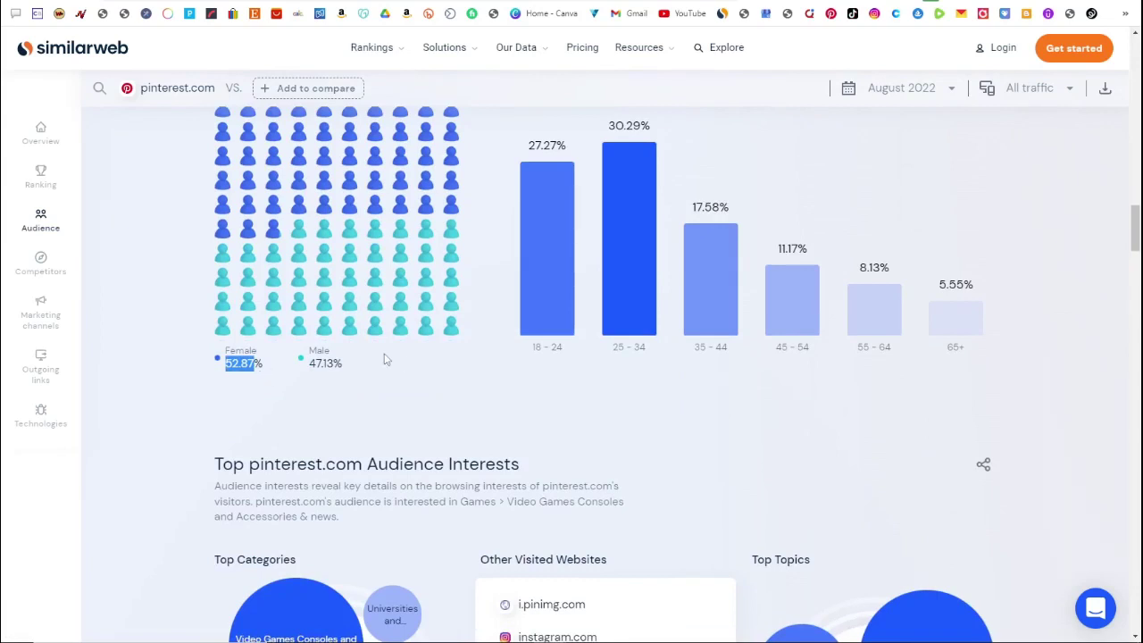
{"action": "scroll", "coordinate": [370, 353], "scroll_direction": "up", "scroll_amount": 2}
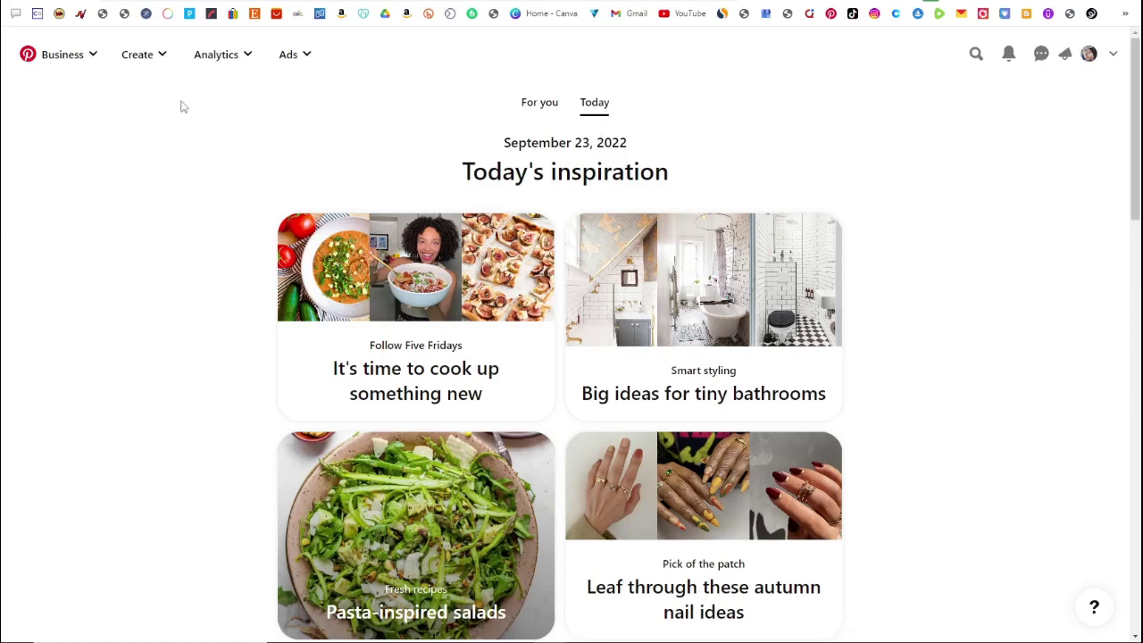
- Switch to Pinterest and open the sign-up form for a free business account
{"action": "left_click", "coordinate": [97, 56]}
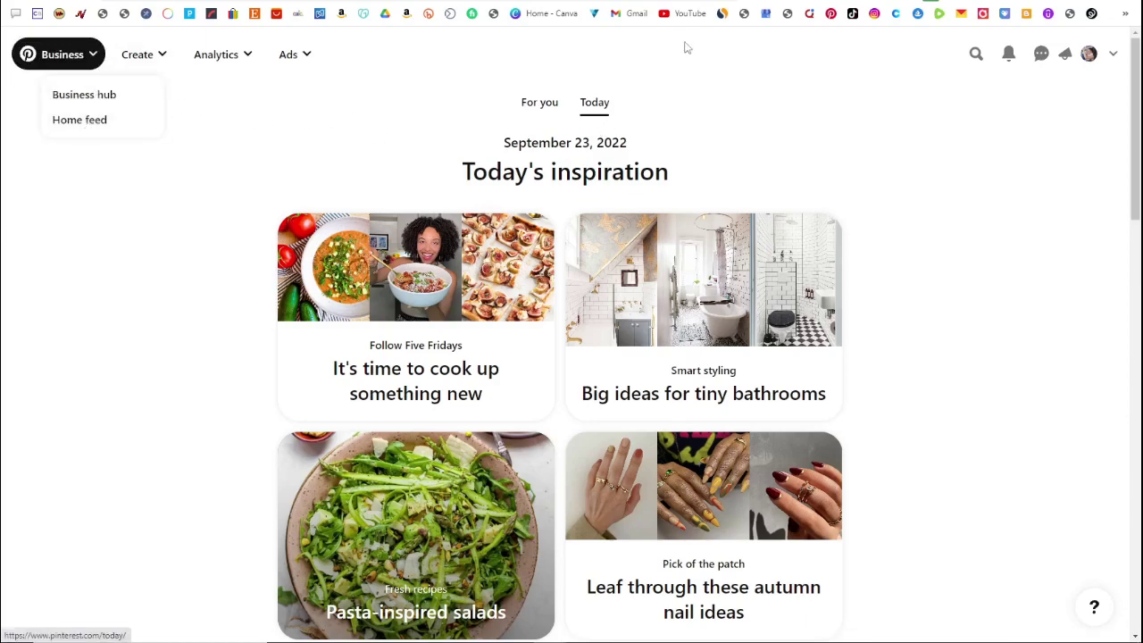
{"action": "left_click", "coordinate": [540, 101]}
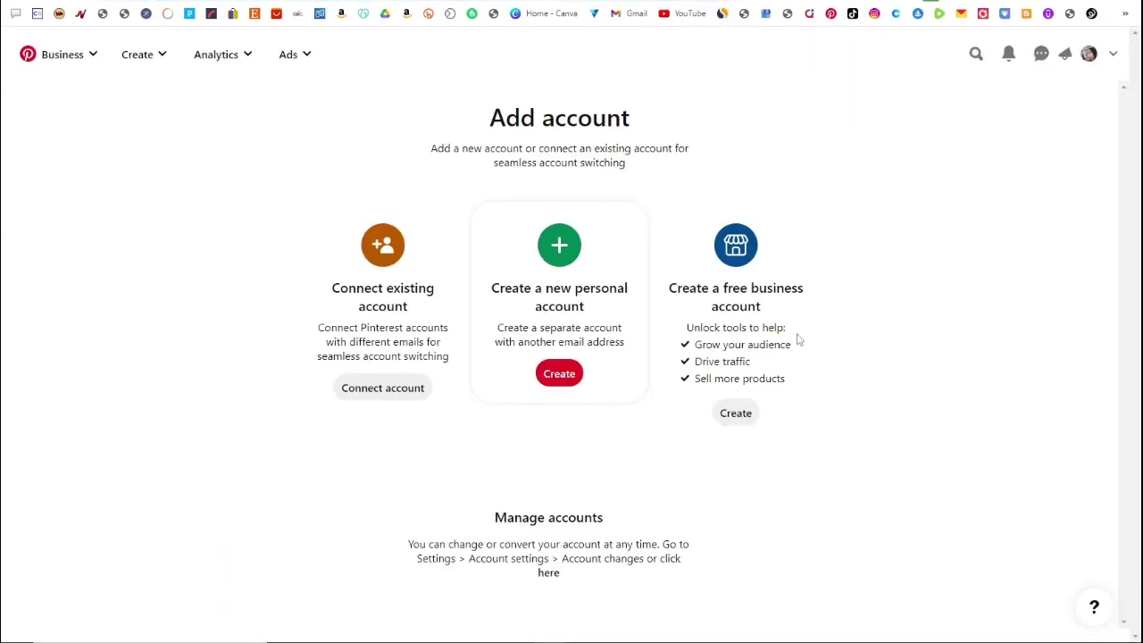
{"action": "left_click", "coordinate": [736, 414]}
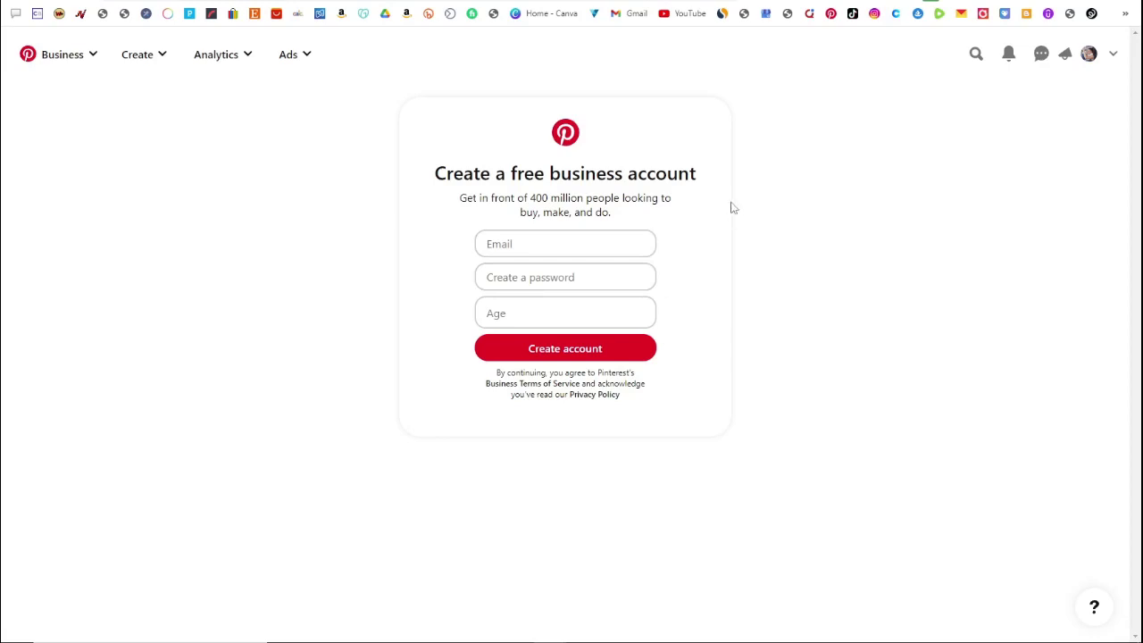
- View the personalised Pinterest home feed and browse Today's inspiration topics
{"action": "left_click", "coordinate": [58, 55]}
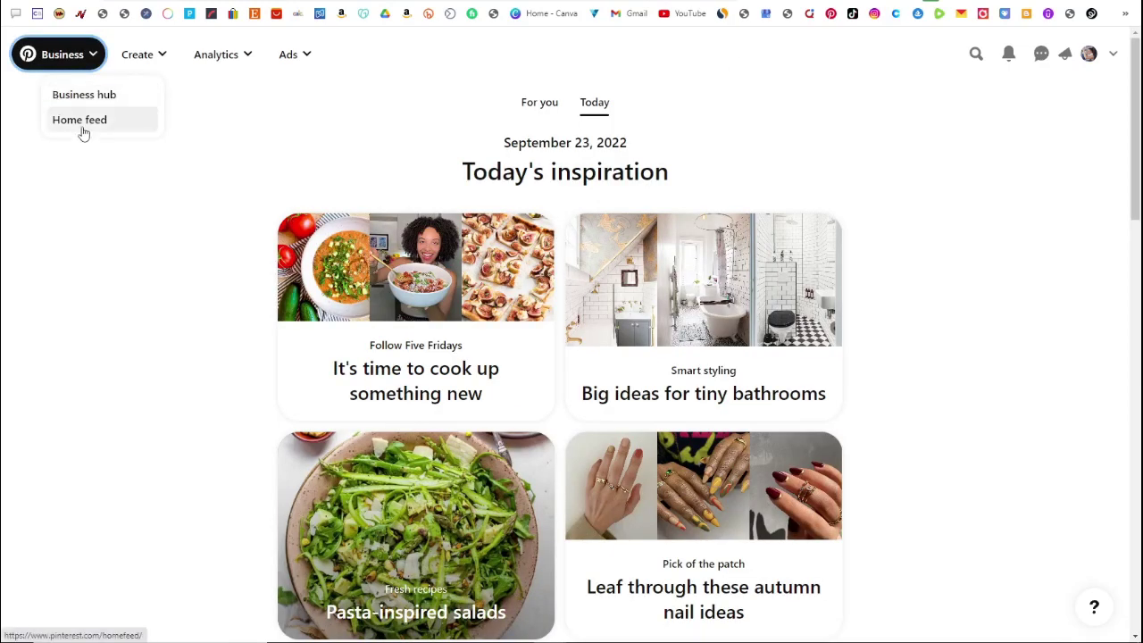
{"action": "left_click", "coordinate": [531, 101]}
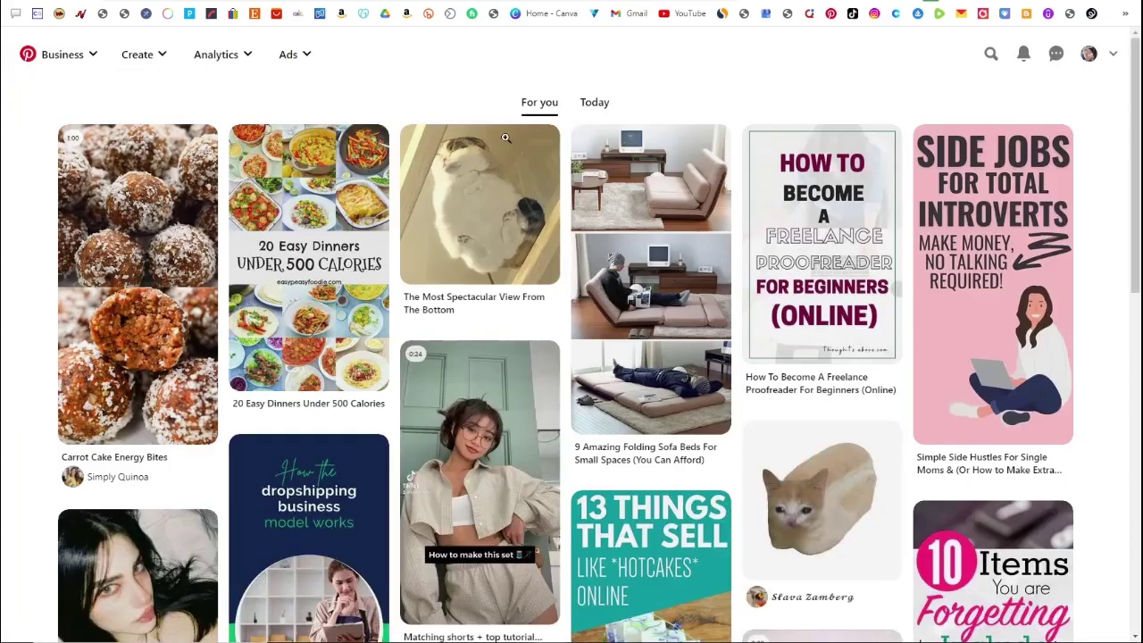
{"action": "left_click", "coordinate": [595, 112]}
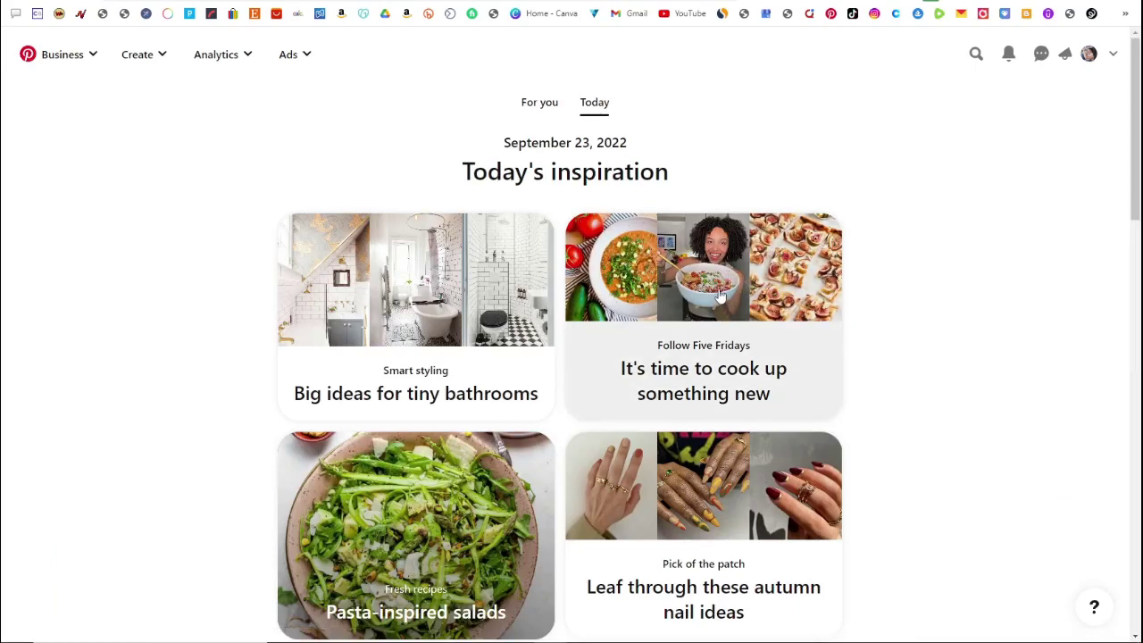
{"action": "scroll", "coordinate": [720, 299], "scroll_direction": "down", "scroll_amount": 4}
{"action": "scroll", "coordinate": [716, 290], "scroll_direction": "up", "scroll_amount": 3}
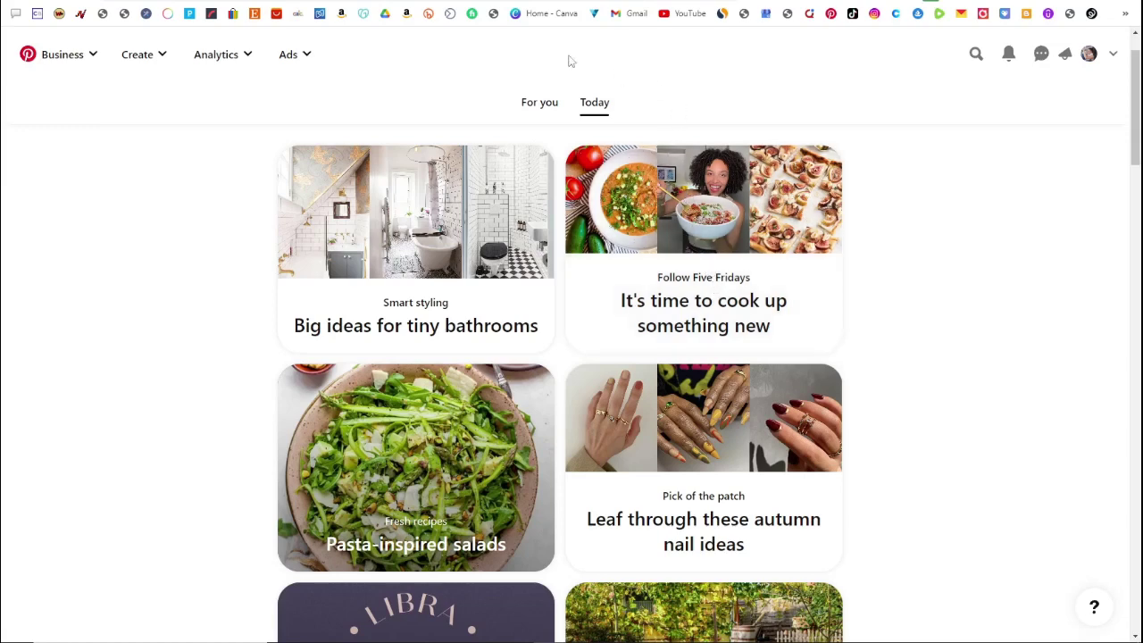
- Open Pinterest Trends and browse the top U.S. trends and the Fashion, Food and drinks, Beauty and Home decor categories
{"action": "left_click", "coordinate": [249, 56]}
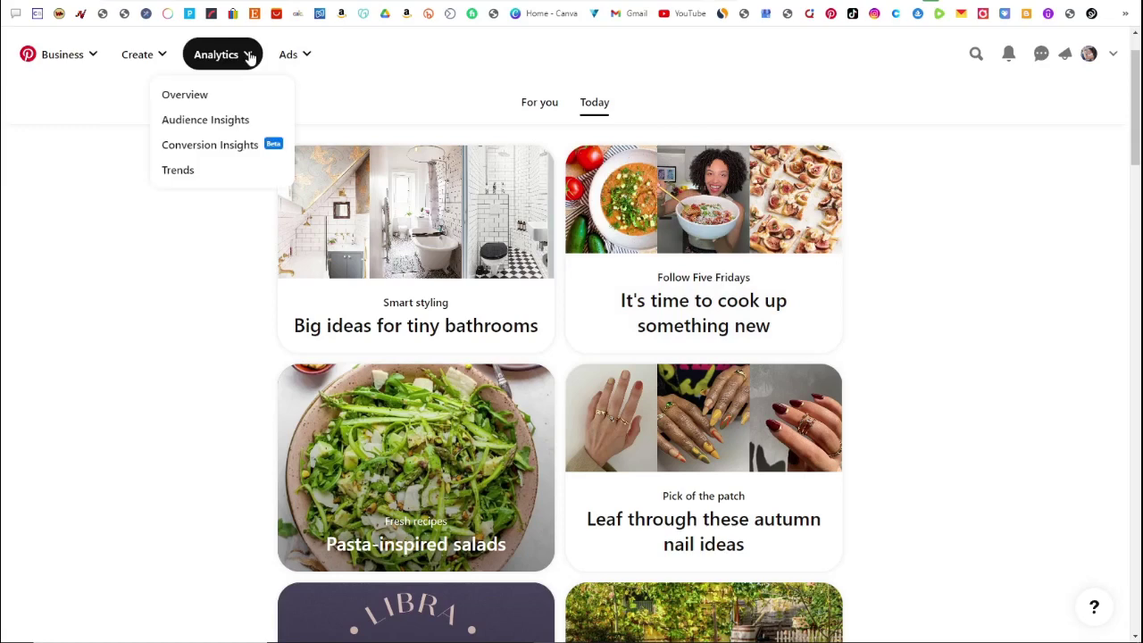
{"action": "left_click", "coordinate": [178, 170]}
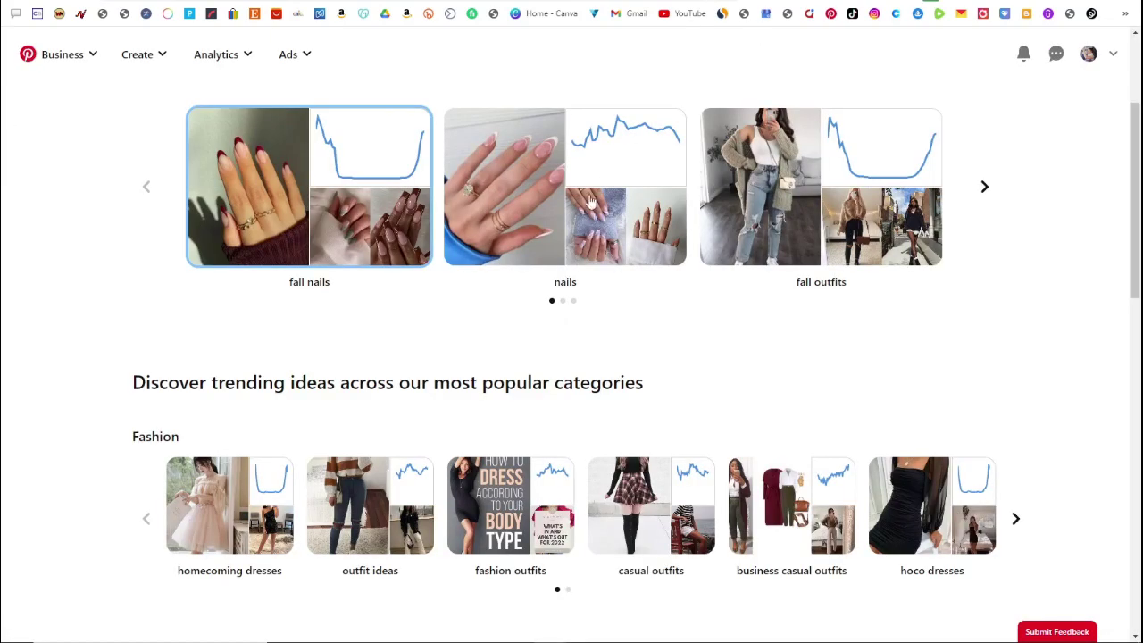
{"action": "scroll", "coordinate": [594, 219], "scroll_direction": "up", "scroll_amount": 3}
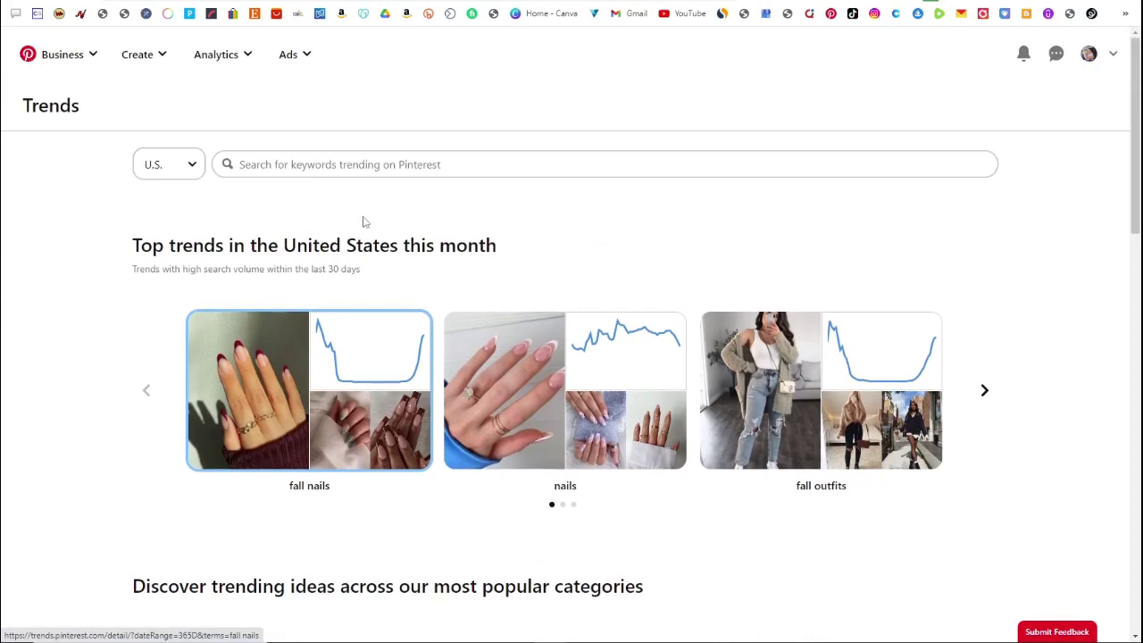
{"action": "scroll", "coordinate": [738, 277], "scroll_direction": "down", "scroll_amount": 1}
{"action": "scroll", "coordinate": [747, 274], "scroll_direction": "down", "scroll_amount": 3}
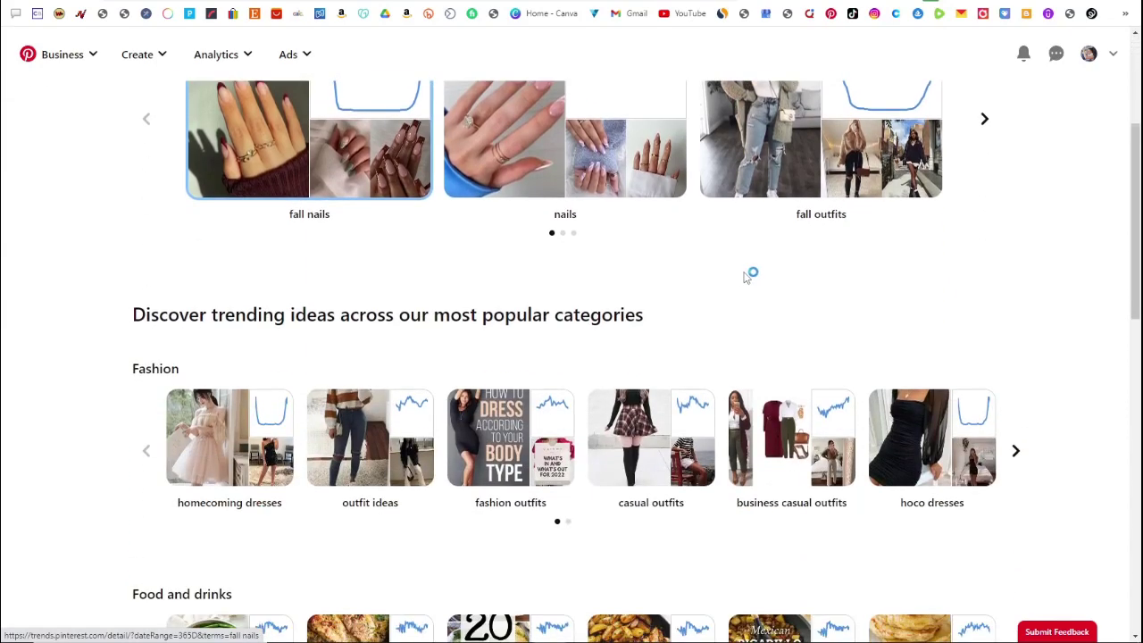
{"action": "scroll", "coordinate": [759, 268], "scroll_direction": "down", "scroll_amount": 2}
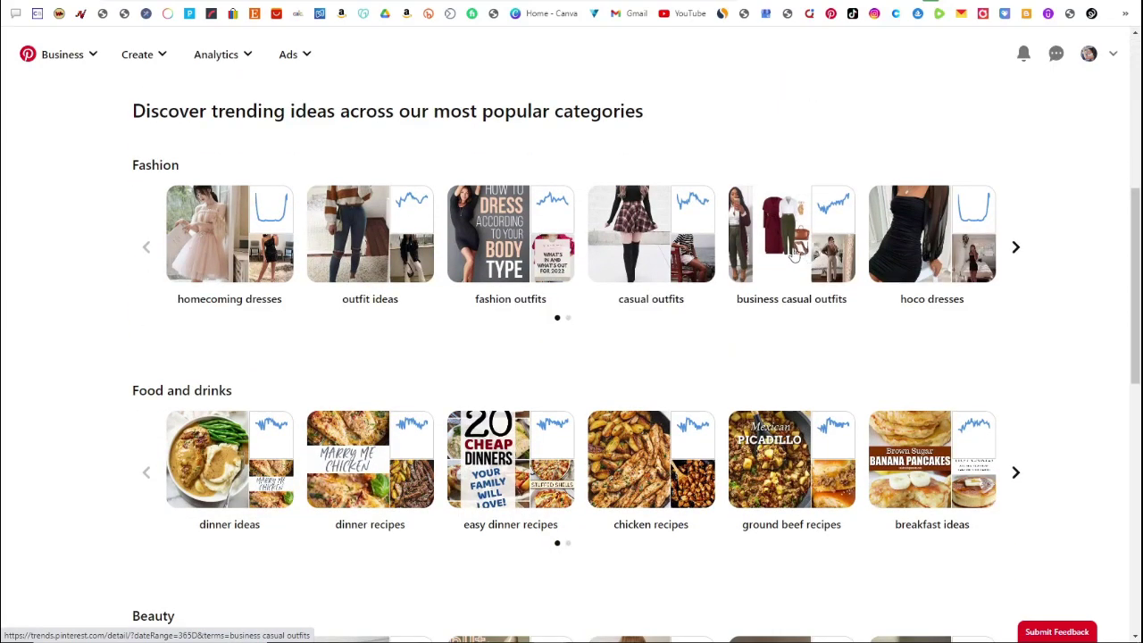
{"action": "scroll", "coordinate": [793, 254], "scroll_direction": "down", "scroll_amount": 2}
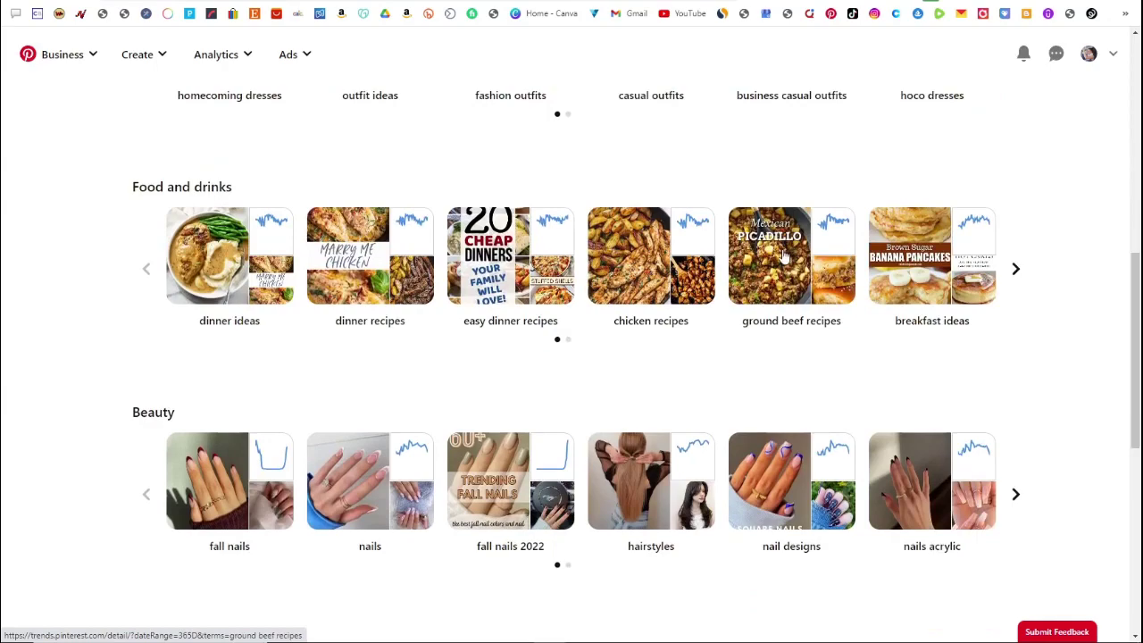
{"action": "scroll", "coordinate": [784, 256], "scroll_direction": "down", "scroll_amount": 2}
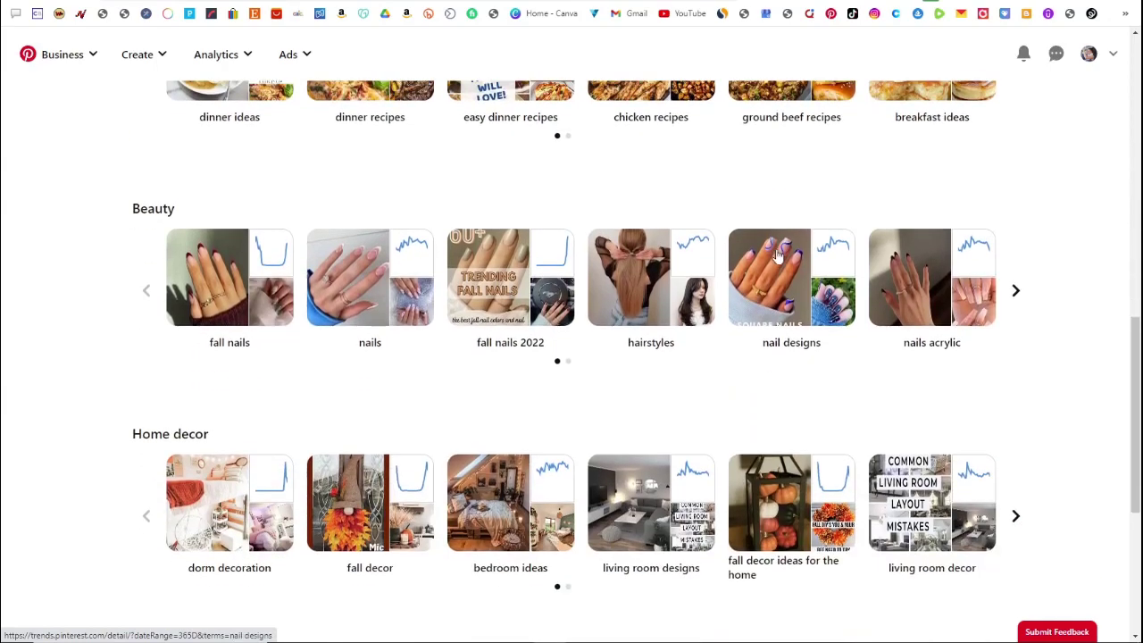
{"action": "scroll", "coordinate": [777, 255], "scroll_direction": "up", "scroll_amount": 4}
{"action": "scroll", "coordinate": [776, 253], "scroll_direction": "up", "scroll_amount": 5}
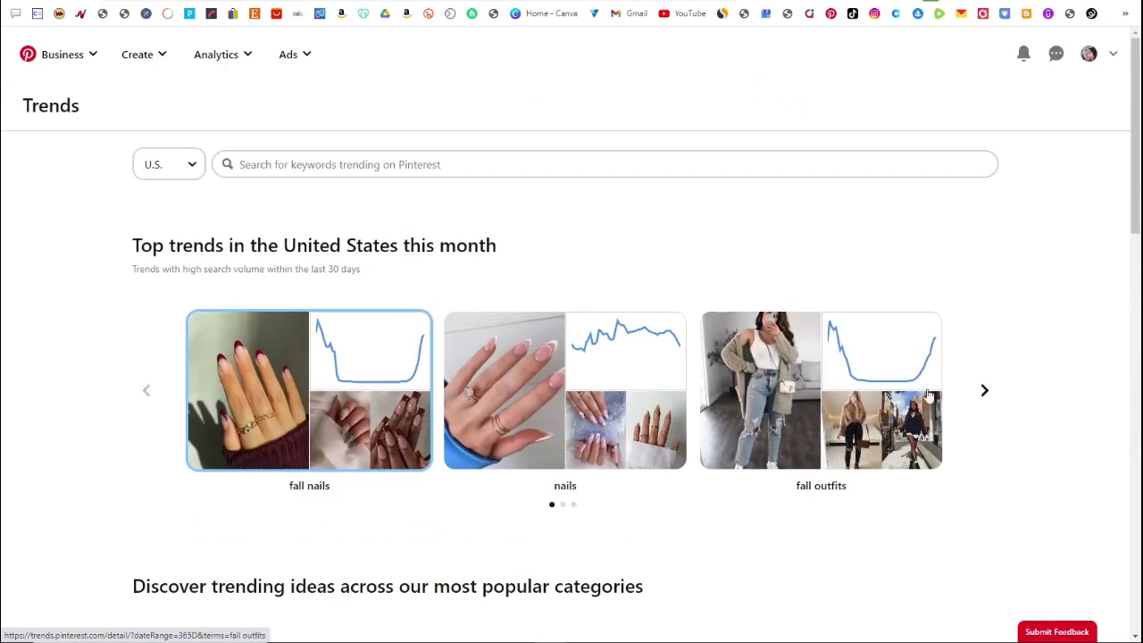
- Open the "fall outfits" trend and review its interest over time, related trends and popular Pins
{"action": "left_click", "coordinate": [839, 353]}
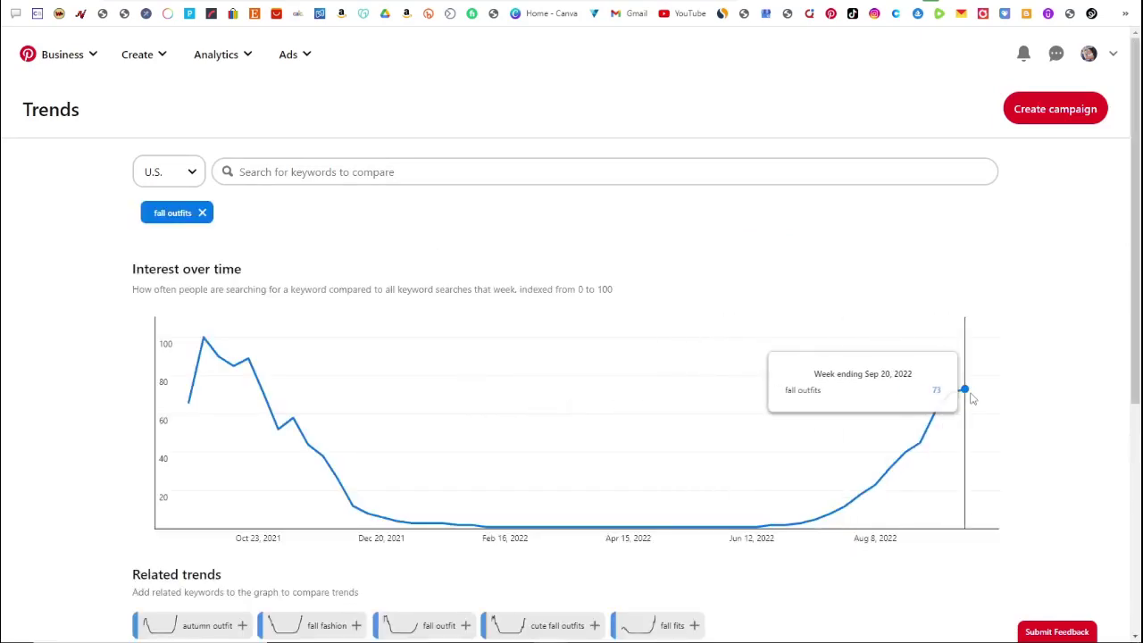
{"action": "scroll", "coordinate": [969, 393], "scroll_direction": "down", "scroll_amount": 3}
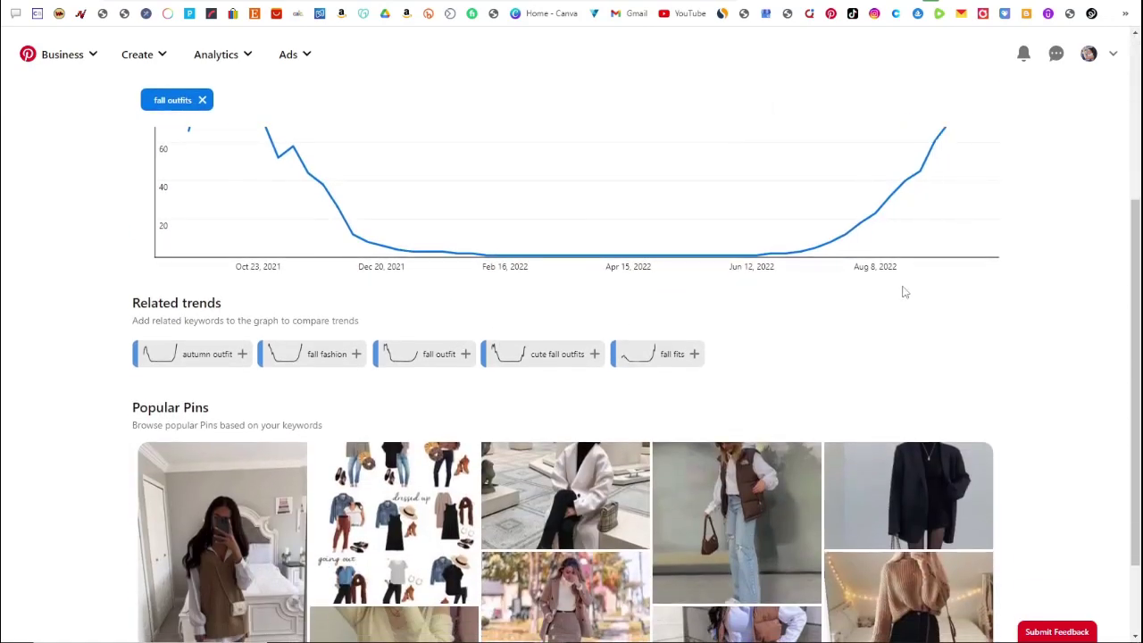
{"action": "scroll", "coordinate": [904, 290], "scroll_direction": "up", "scroll_amount": 3}
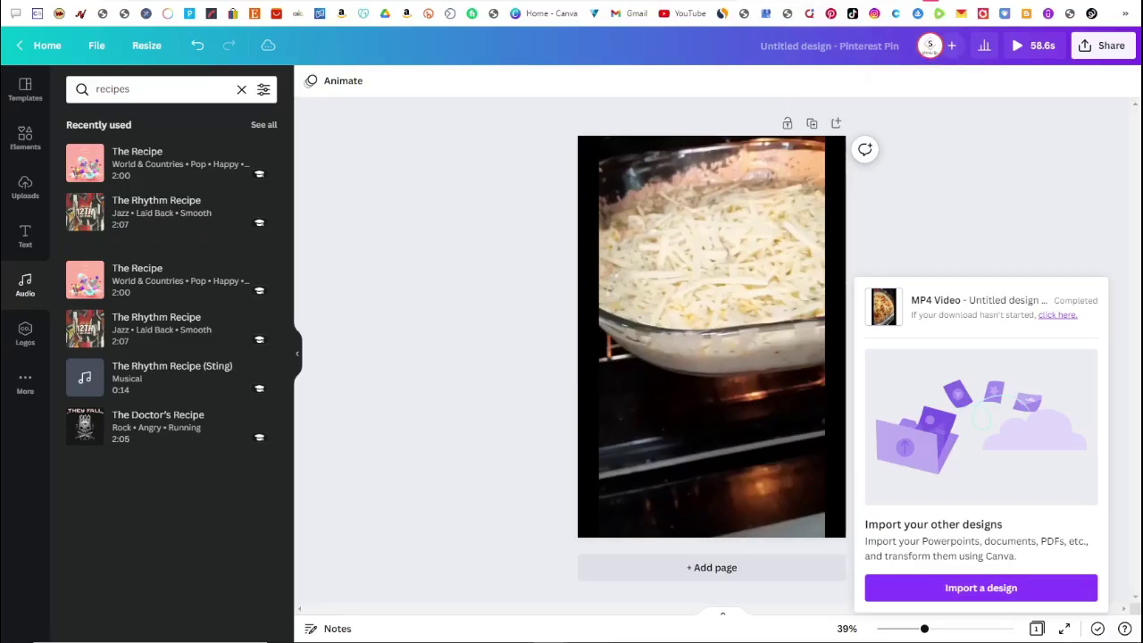
- Dismiss the download notice in Canva, show the uploaded videos and check the source recipe video on TikTok
{"action": "left_click", "coordinate": [487, 158]}
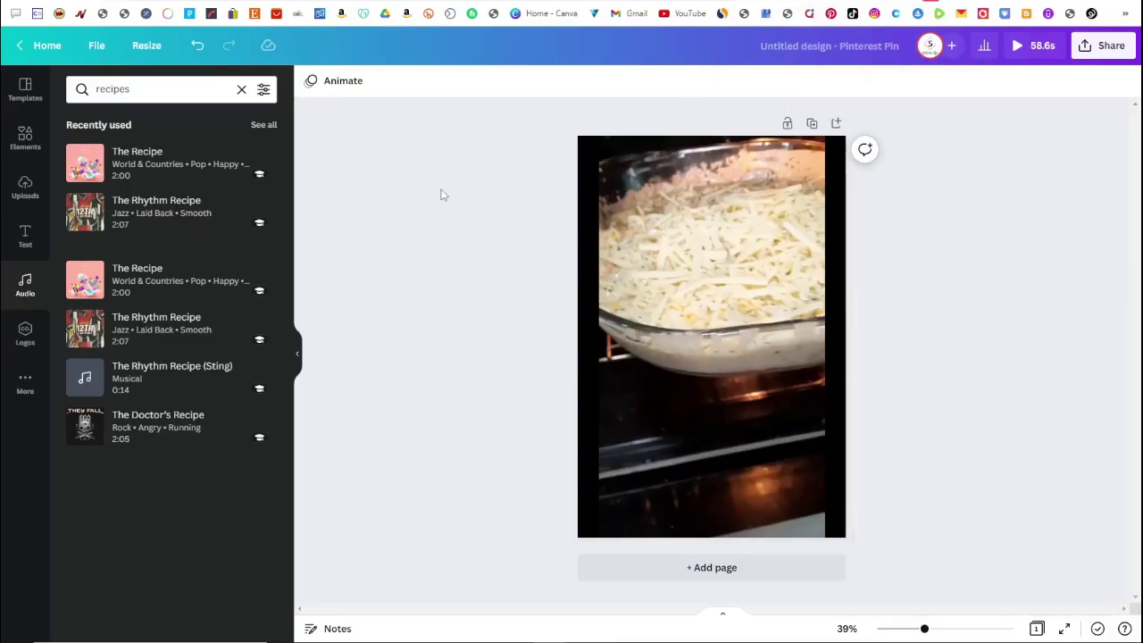
{"action": "left_click", "coordinate": [25, 187]}
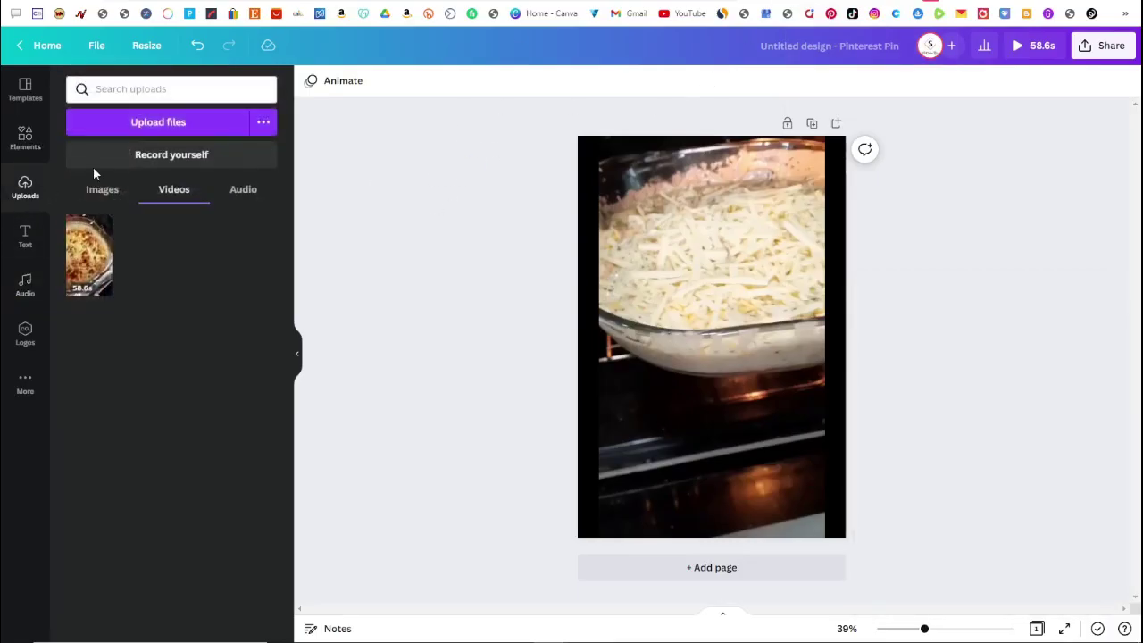
{"action": "left_click", "coordinate": [616, 13]}
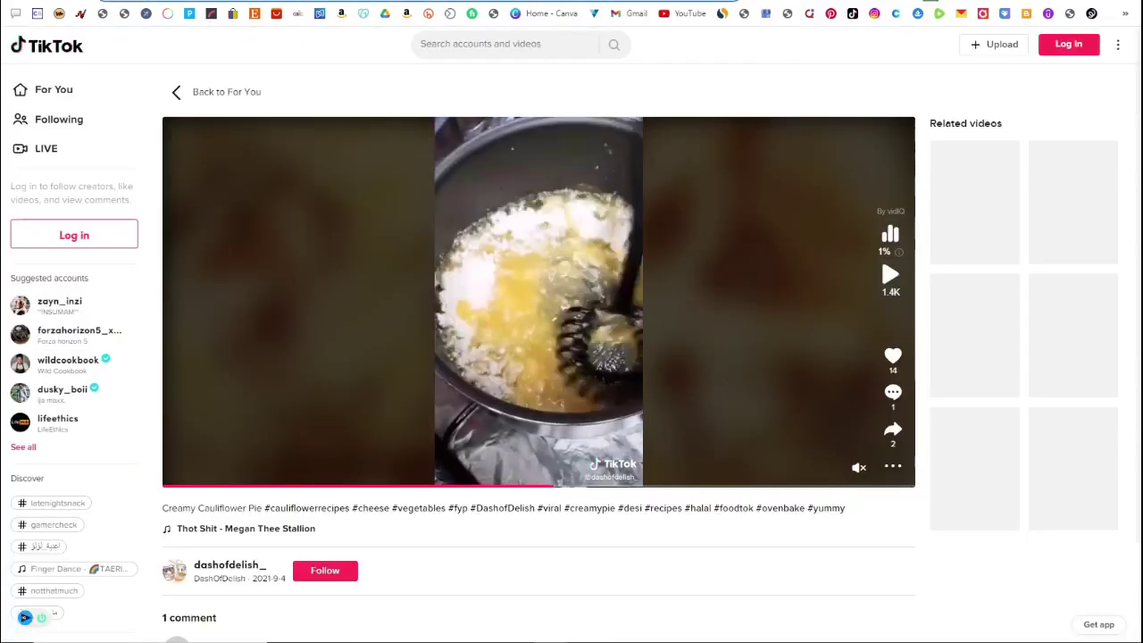
{"action": "left_click", "coordinate": [795, 12]}
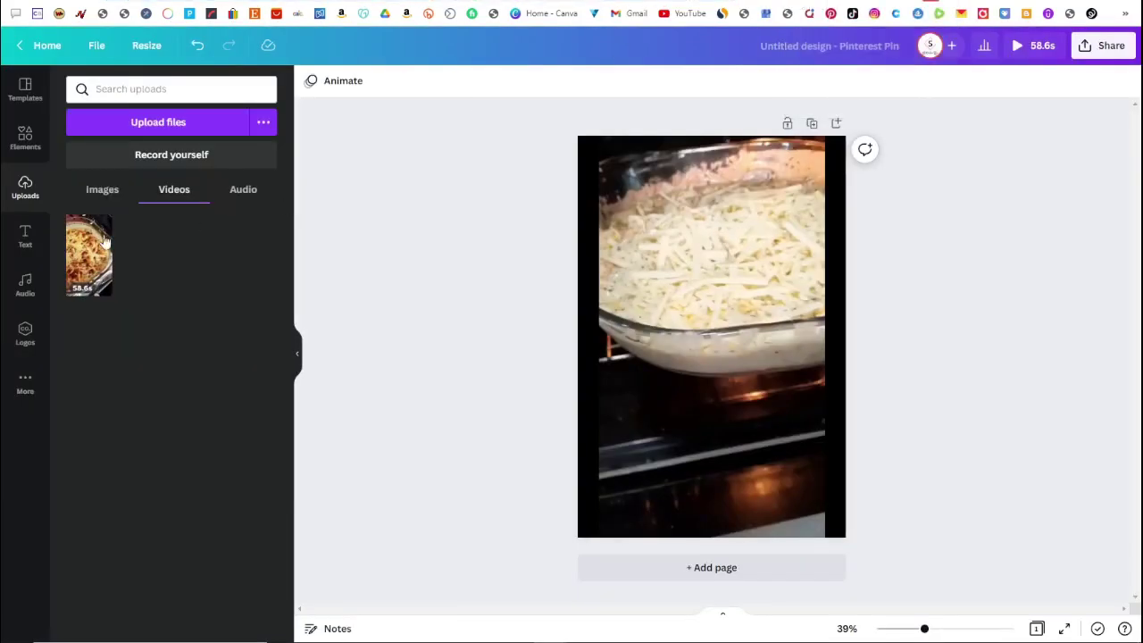
- Select the recipe video in the Canva Pinterest Pin design and open the design's download options
{"action": "left_click", "coordinate": [677, 253]}
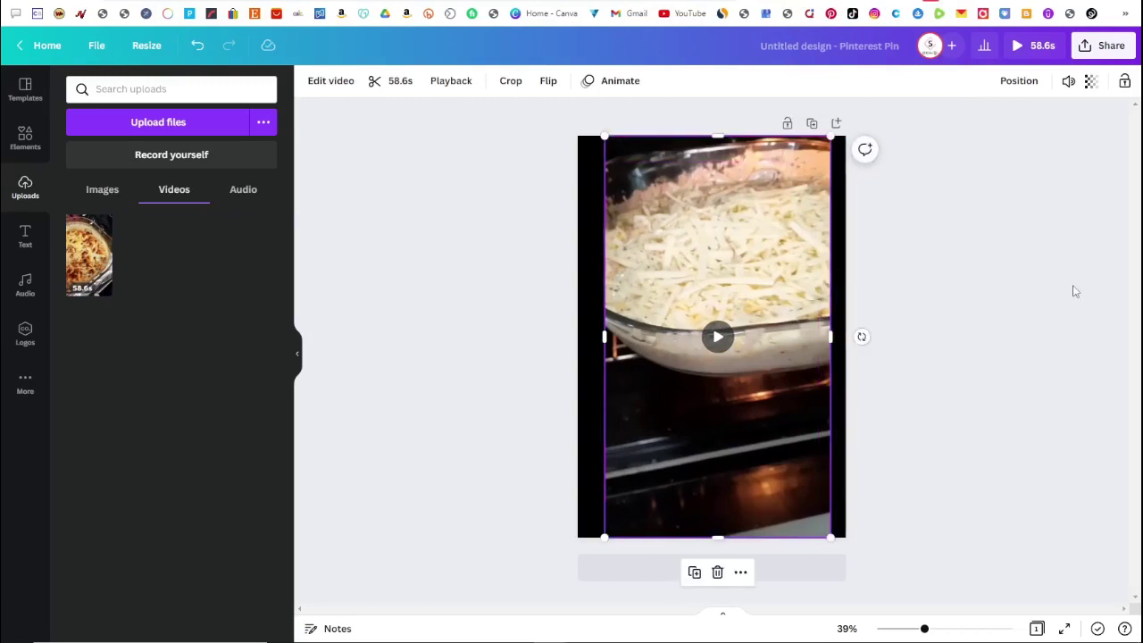
{"action": "left_click", "coordinate": [1091, 53]}
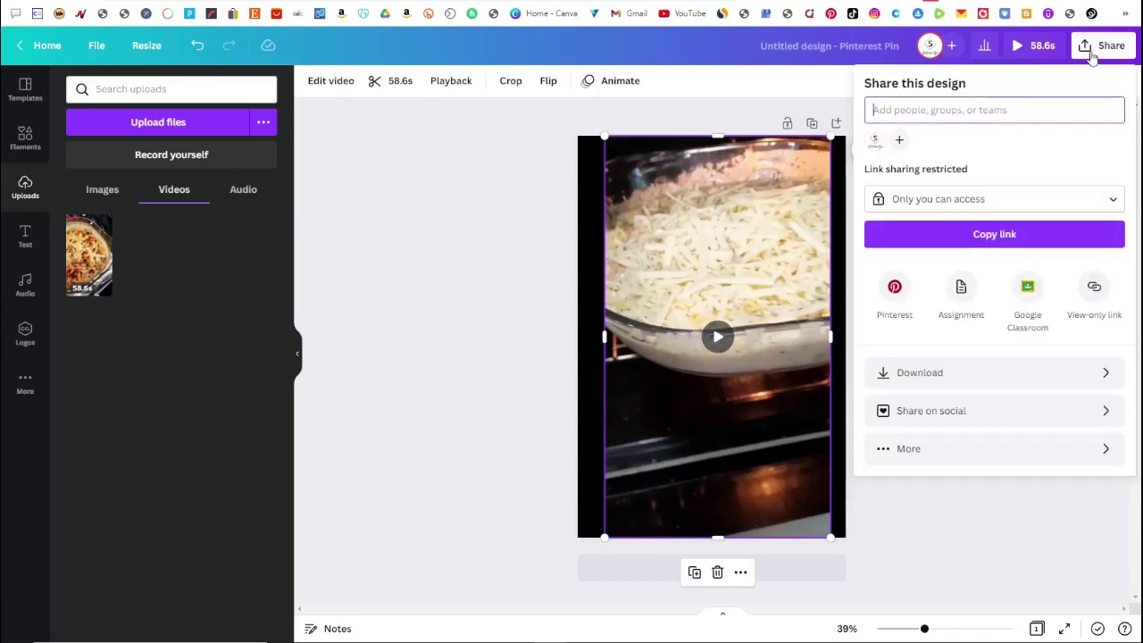
{"action": "left_click", "coordinate": [977, 374]}
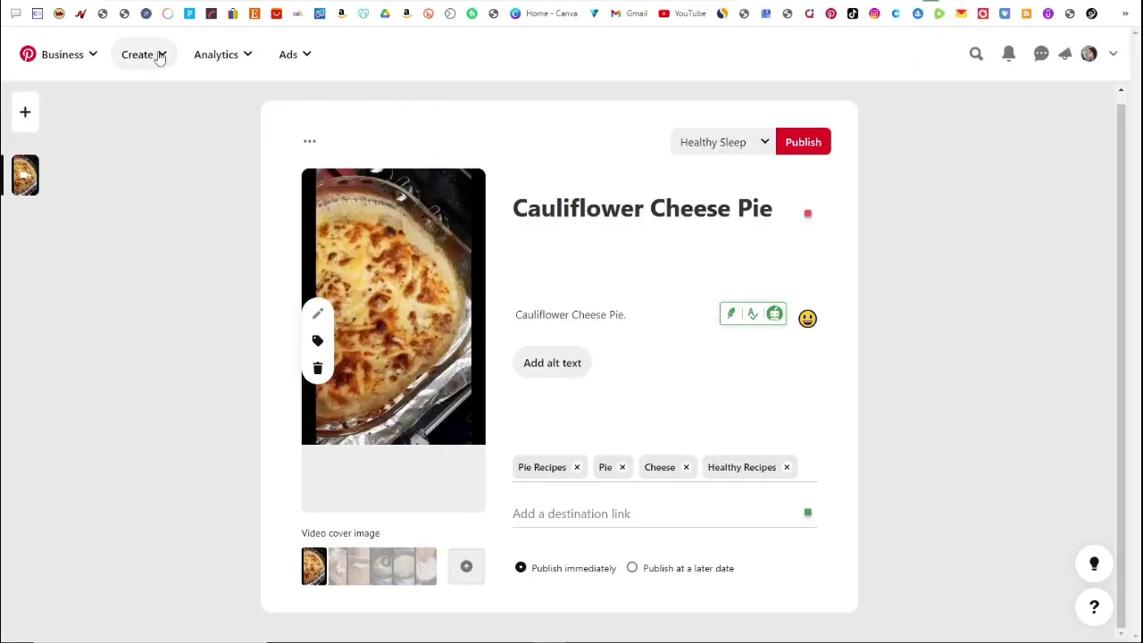
- Check the Pin creation options, title and description, and add the Dinner Recipes tag to the Cauliflower Cheese Pie Pin
{"action": "left_click", "coordinate": [158, 55]}
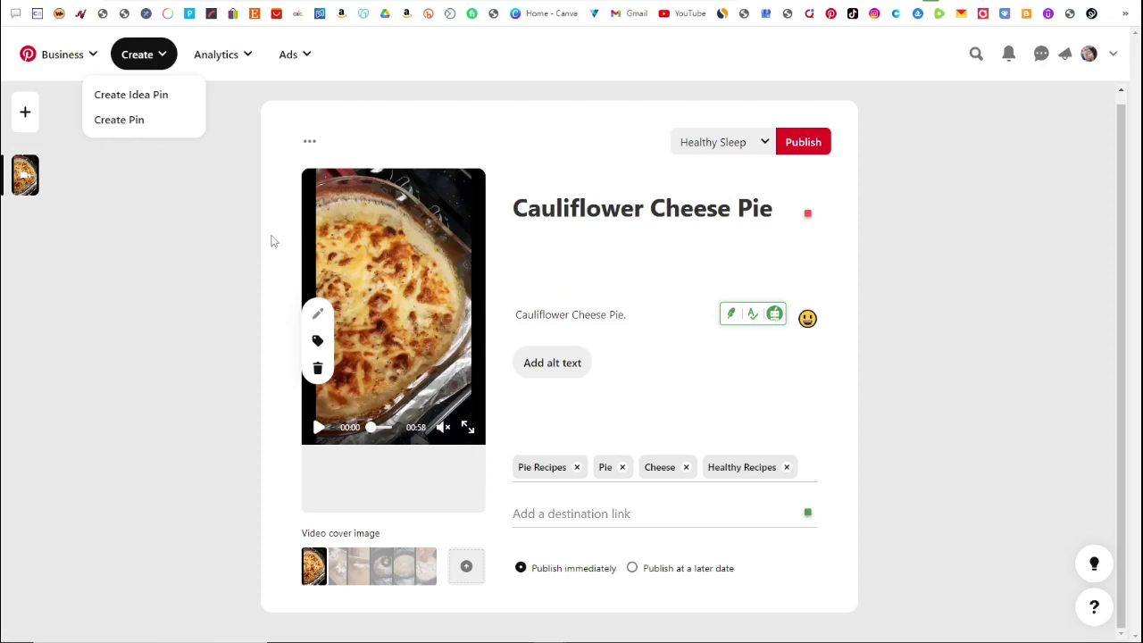
{"action": "left_click", "coordinate": [282, 243]}
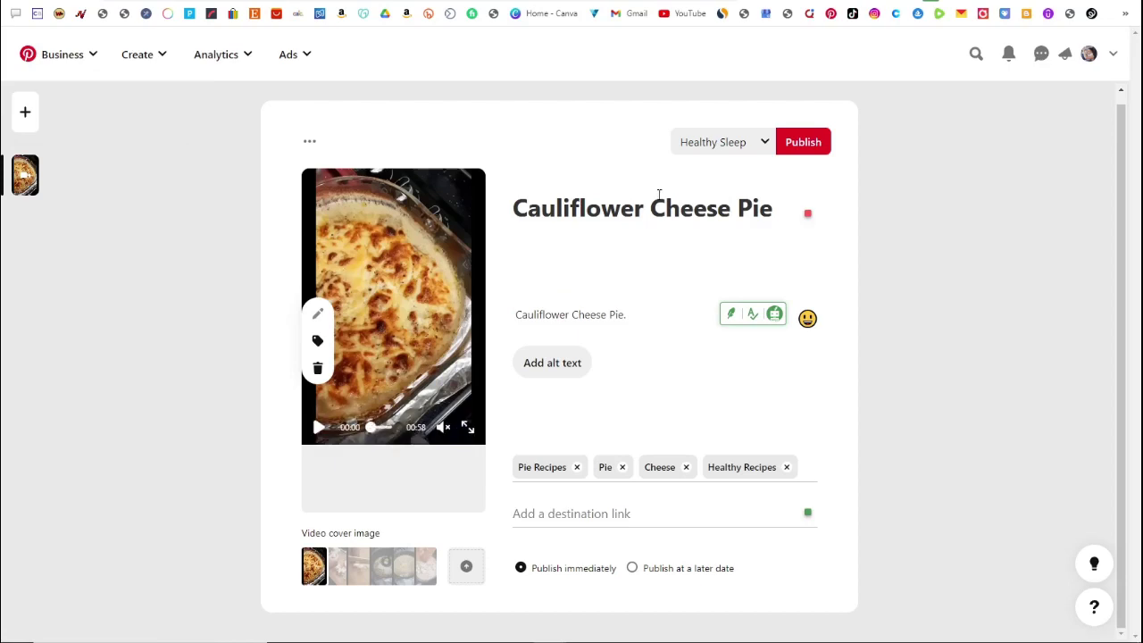
{"action": "triple_click", "coordinate": [664, 201]}
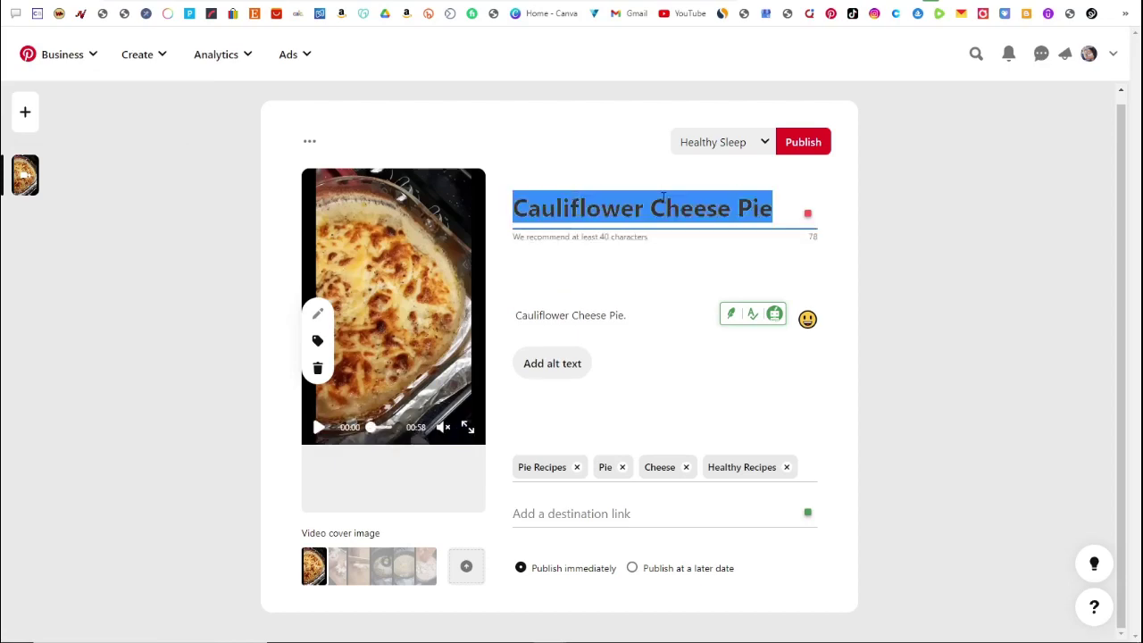
{"action": "triple_click", "coordinate": [574, 314]}
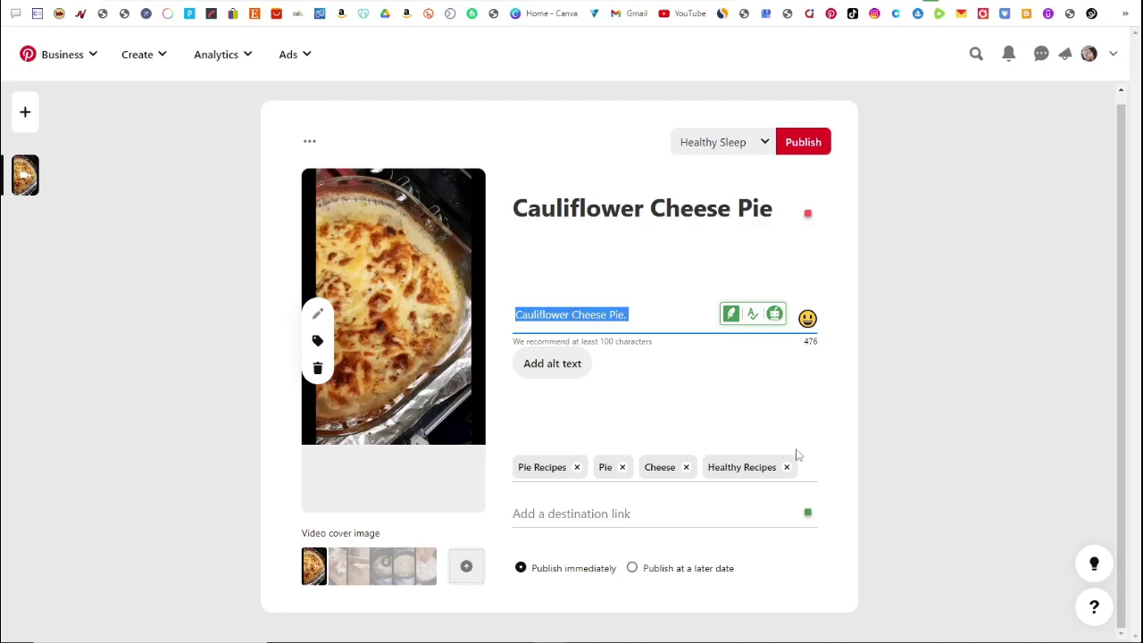
{"action": "left_click", "coordinate": [808, 471]}
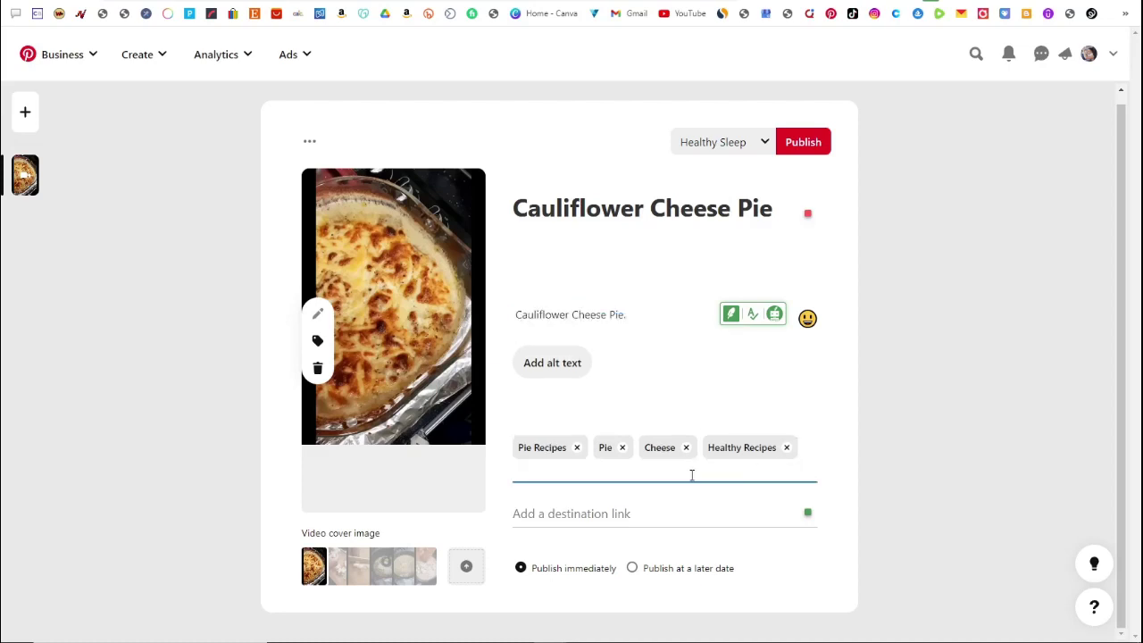
{"action": "type", "text": "rec"}
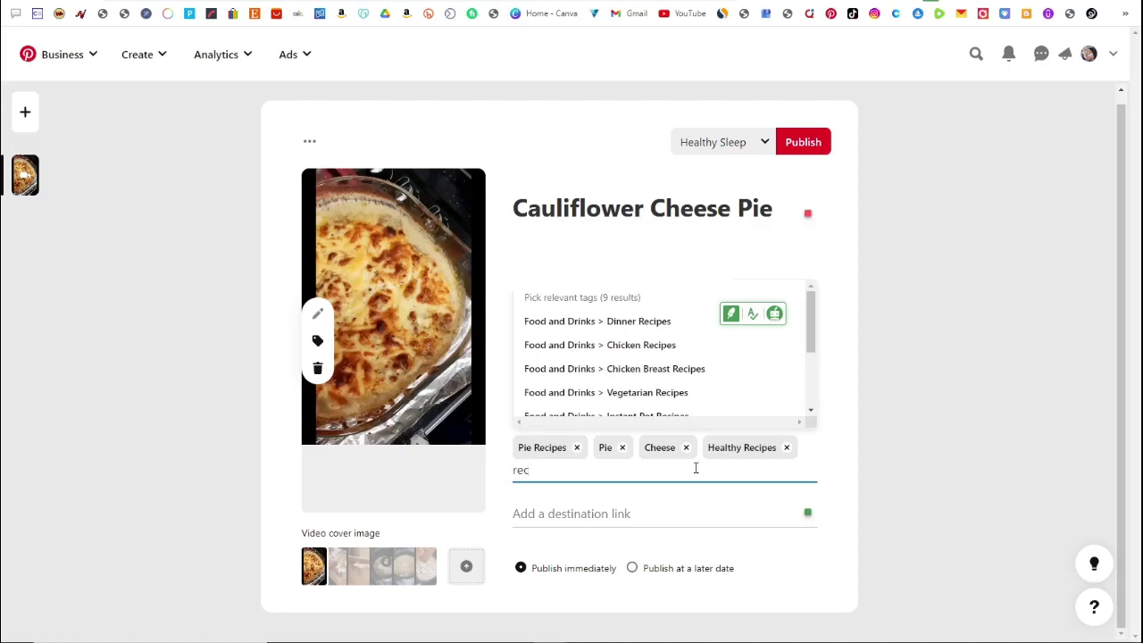
{"action": "left_click", "coordinate": [630, 322]}
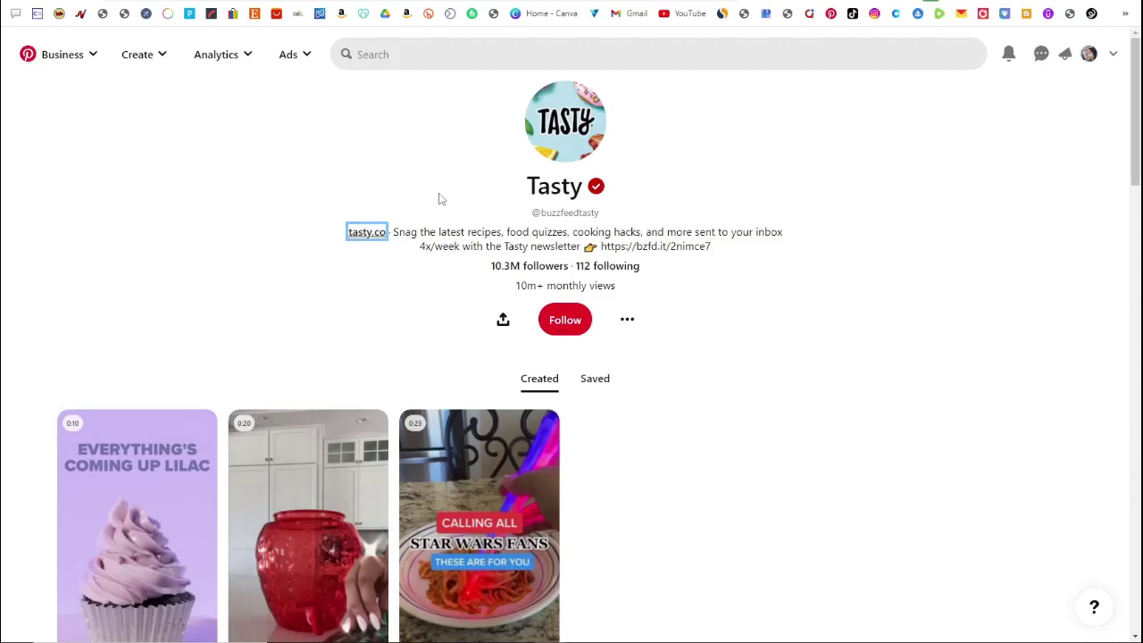
- View the Tasty profile on Pinterest and the social media marketing and WordPress course pages on Udemy
{"action": "left_click", "coordinate": [414, 180]}
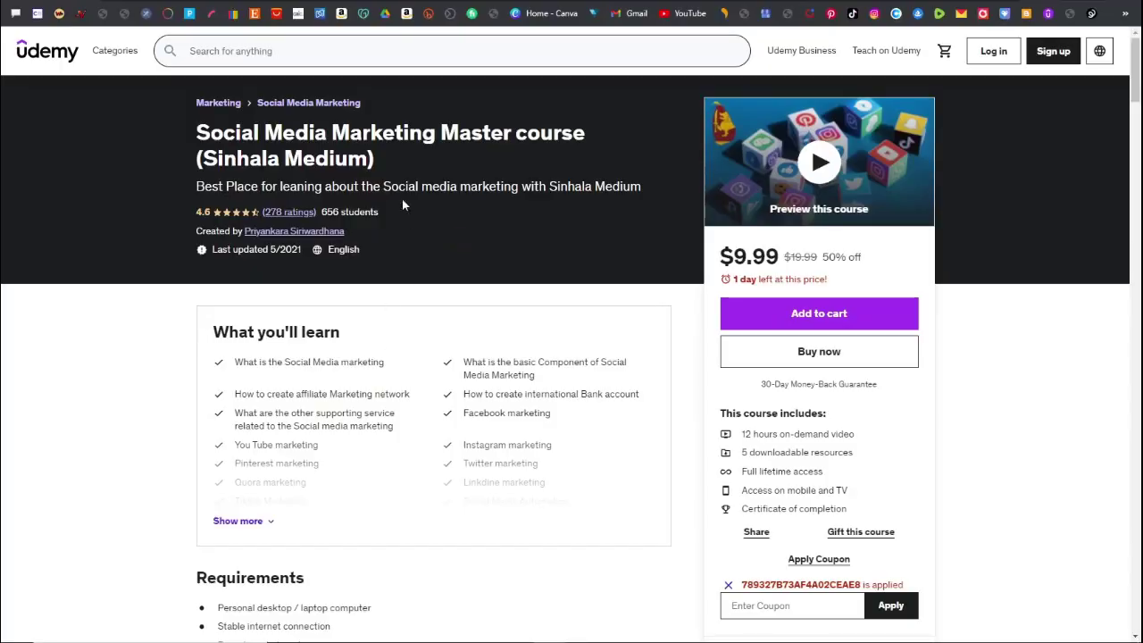
{"action": "key", "text": "ctrl+Tab"}
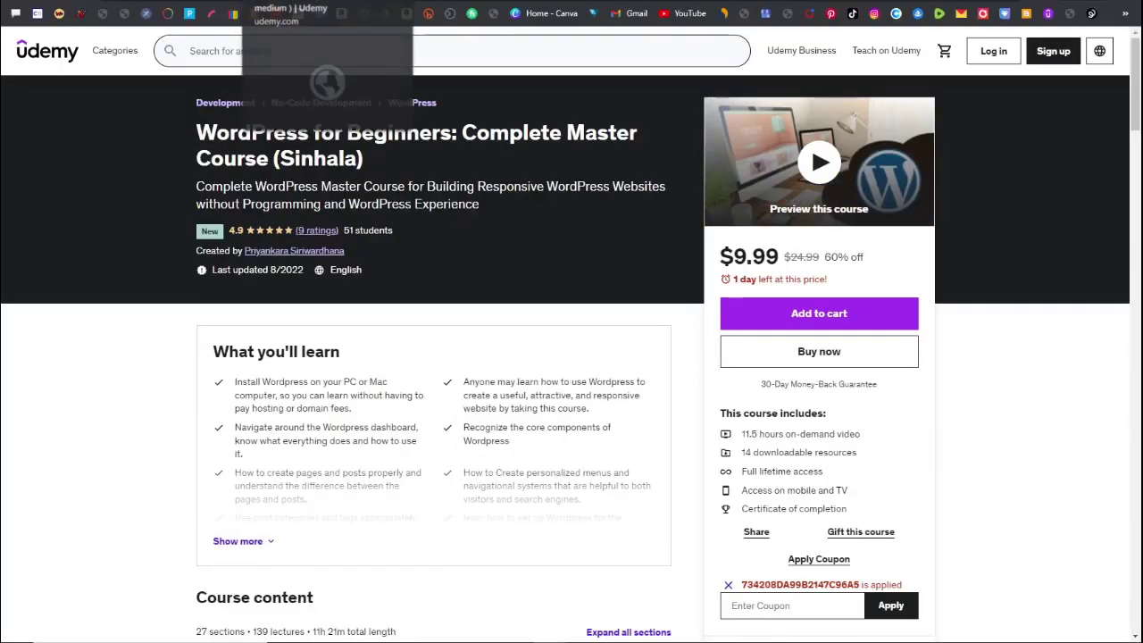
{"action": "key", "text": "ctrl+Tab"}
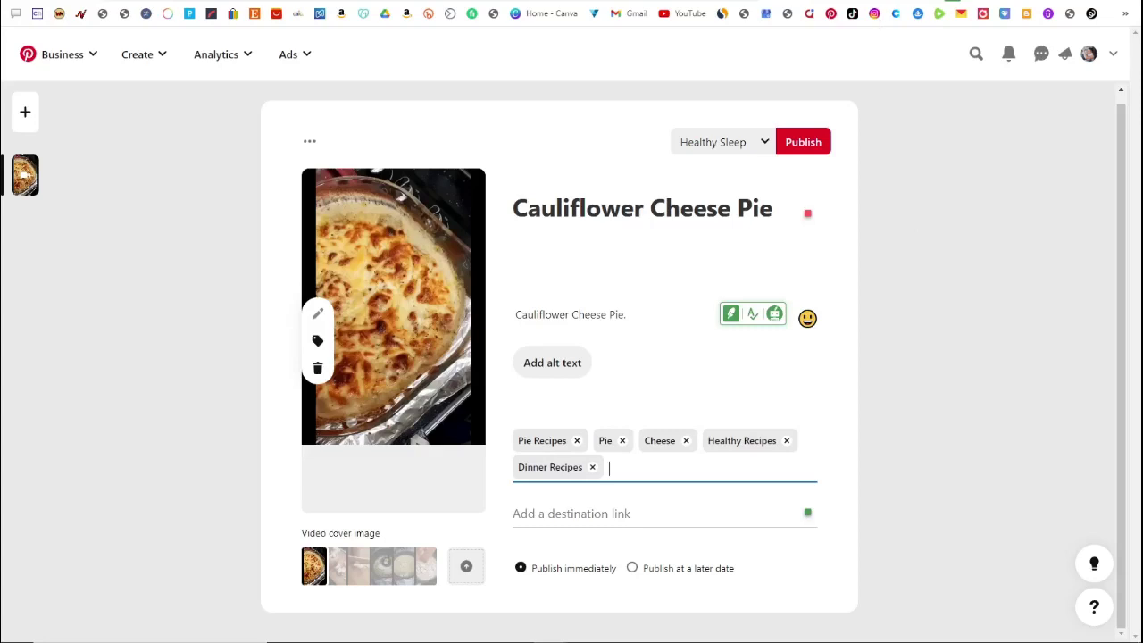
- Switch to the WordPress site's Cauliflower Cheese Pie post and review its title, photo and ingredients
{"action": "left_click", "coordinate": [832, 14]}
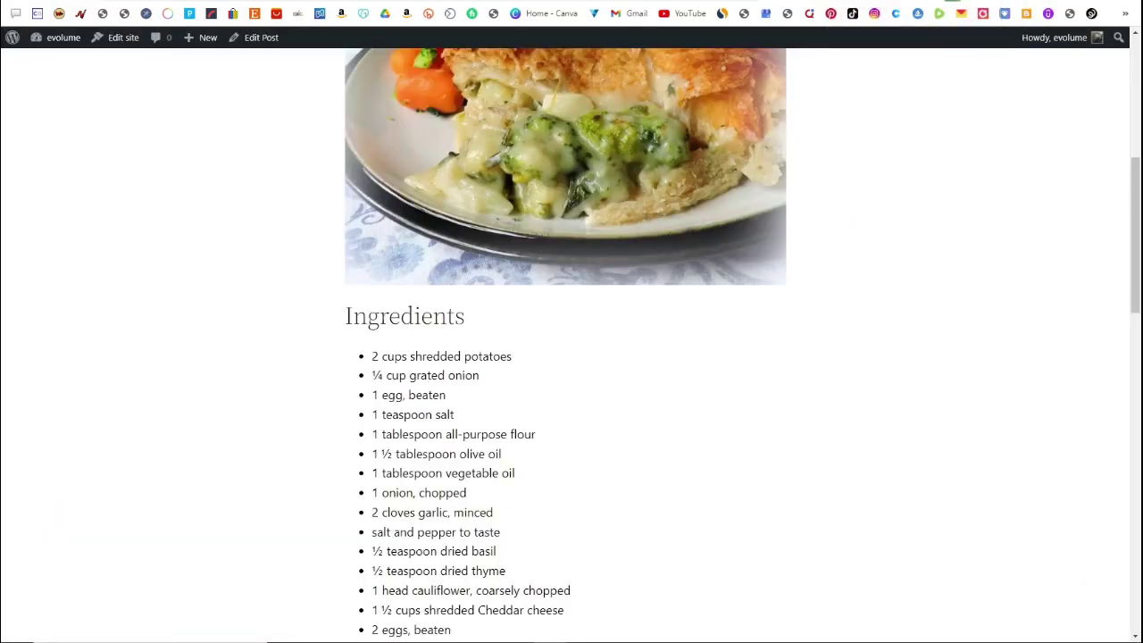
{"action": "scroll", "coordinate": [838, 274], "scroll_direction": "up", "scroll_amount": 3}
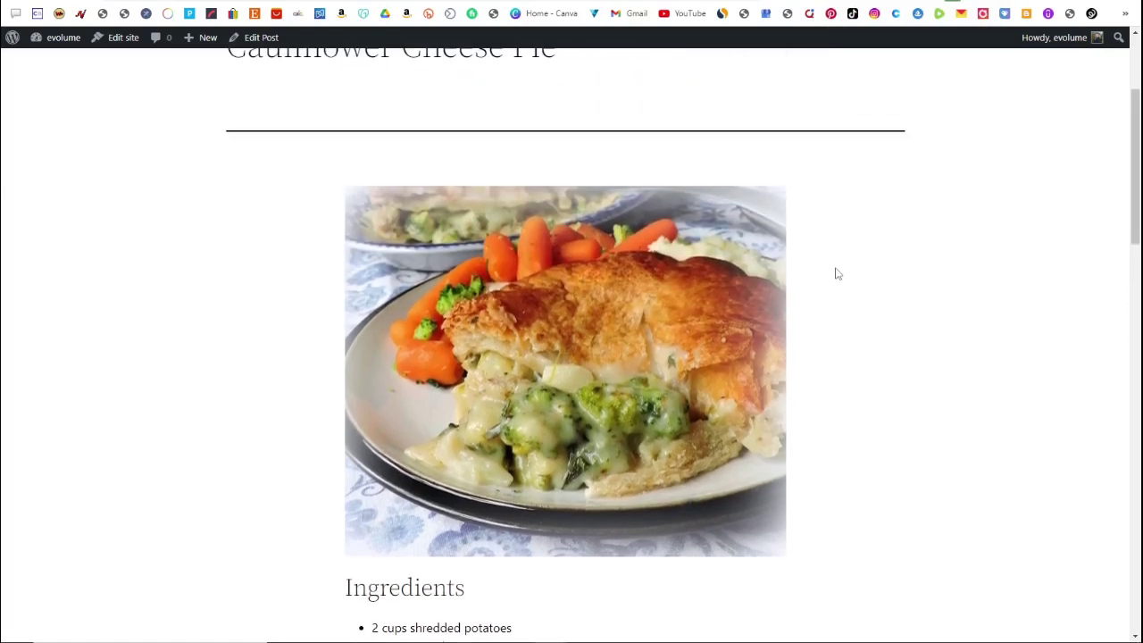
{"action": "scroll", "coordinate": [838, 273], "scroll_direction": "up", "scroll_amount": 1}
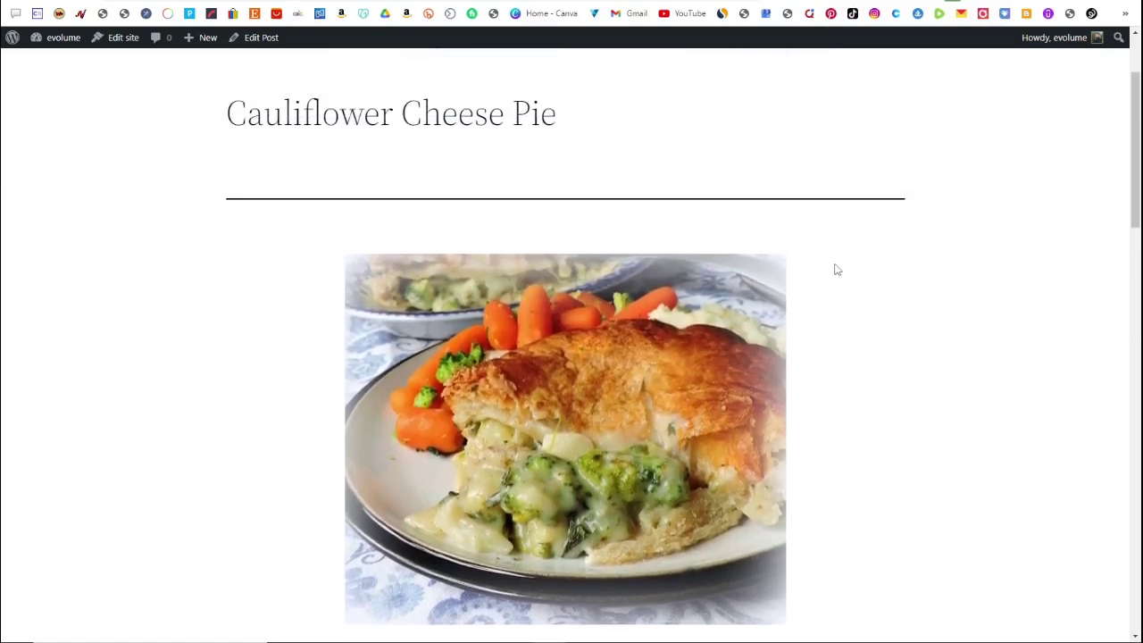
{"action": "scroll", "coordinate": [850, 223], "scroll_direction": "down", "scroll_amount": 1}
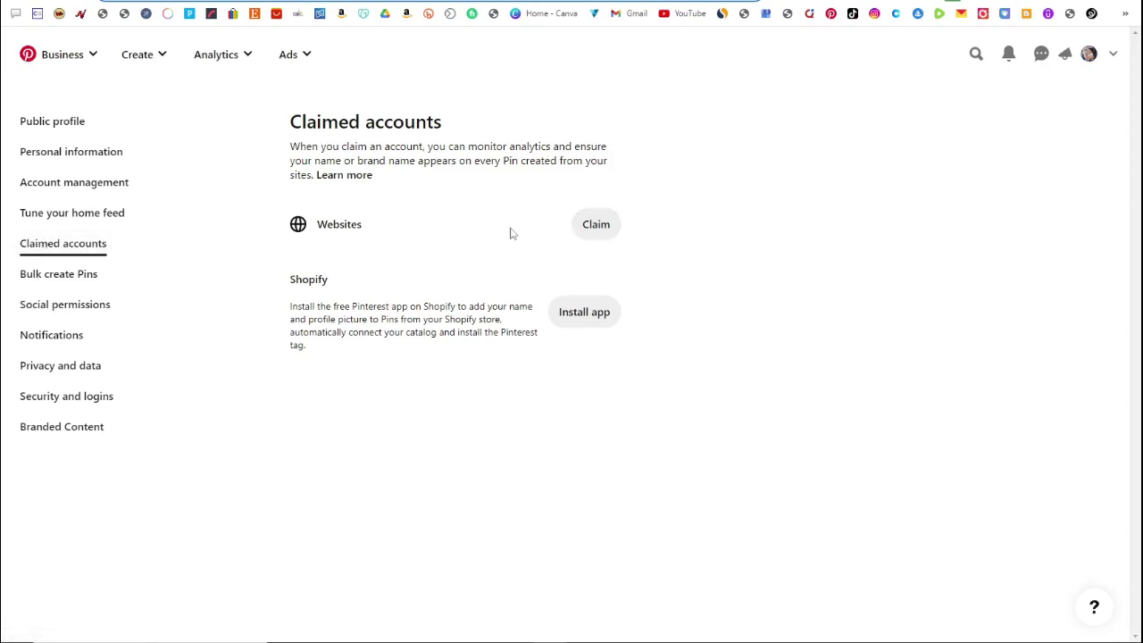
- Find the WPCode – Insert Headers and Footers plugin in the WordPress admin, install it and activate it
{"action": "key", "text": "ctrl+Tab"}
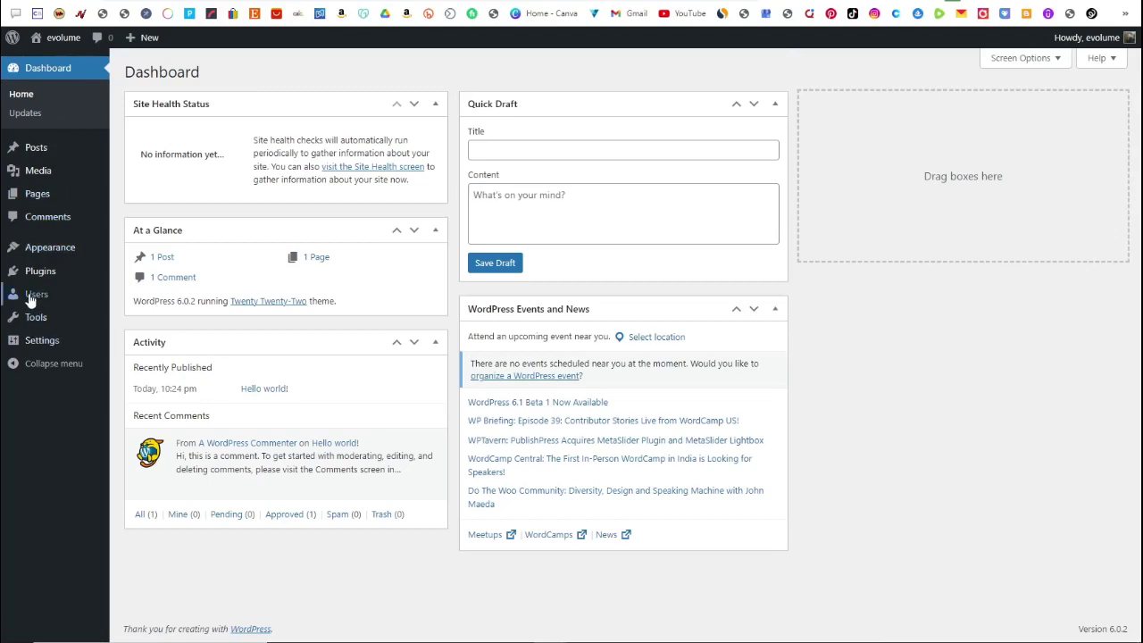
{"action": "mouse_move", "coordinate": [37, 281]}
{"action": "left_click", "coordinate": [139, 293]}
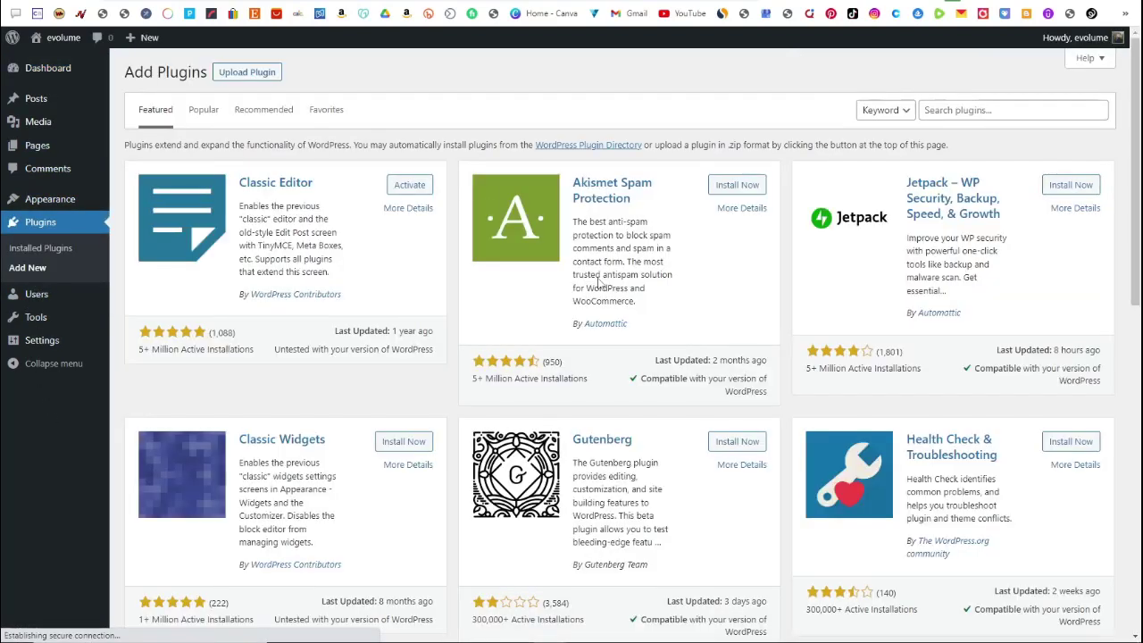
{"action": "left_click", "coordinate": [963, 110]}
{"action": "type", "text": "wpcode"}
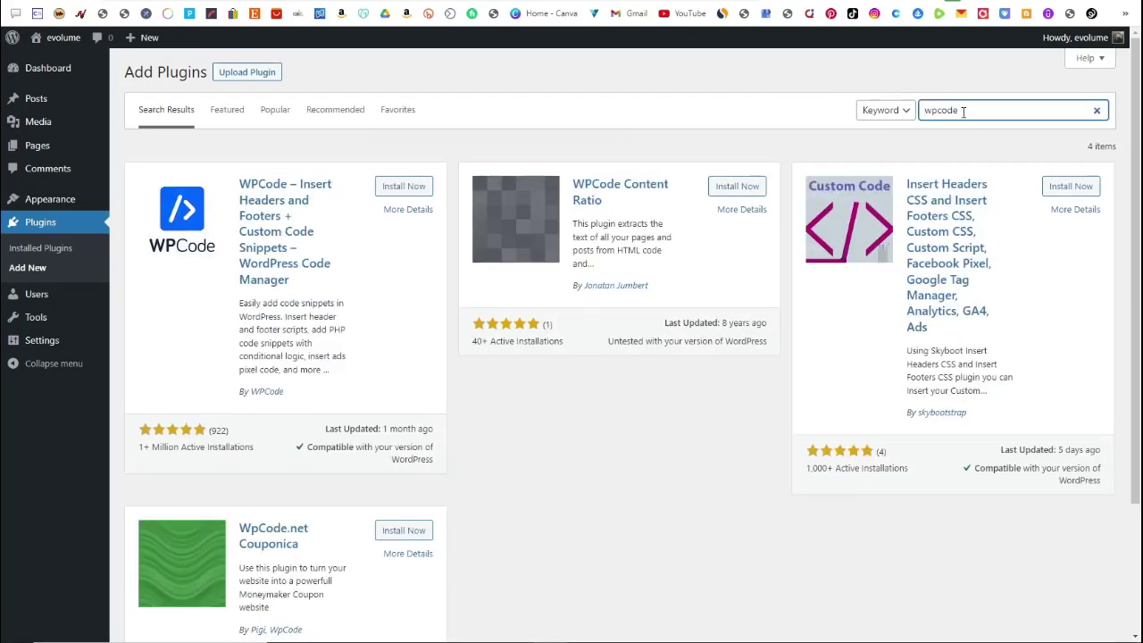
{"action": "left_click", "coordinate": [388, 191]}
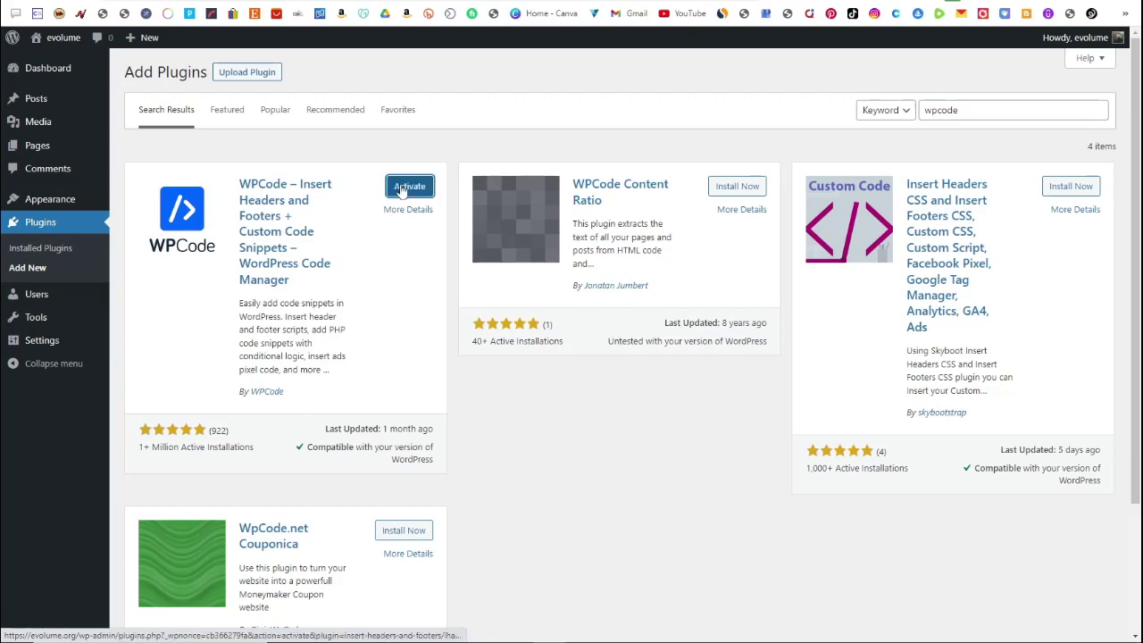
{"action": "left_click", "coordinate": [401, 190]}
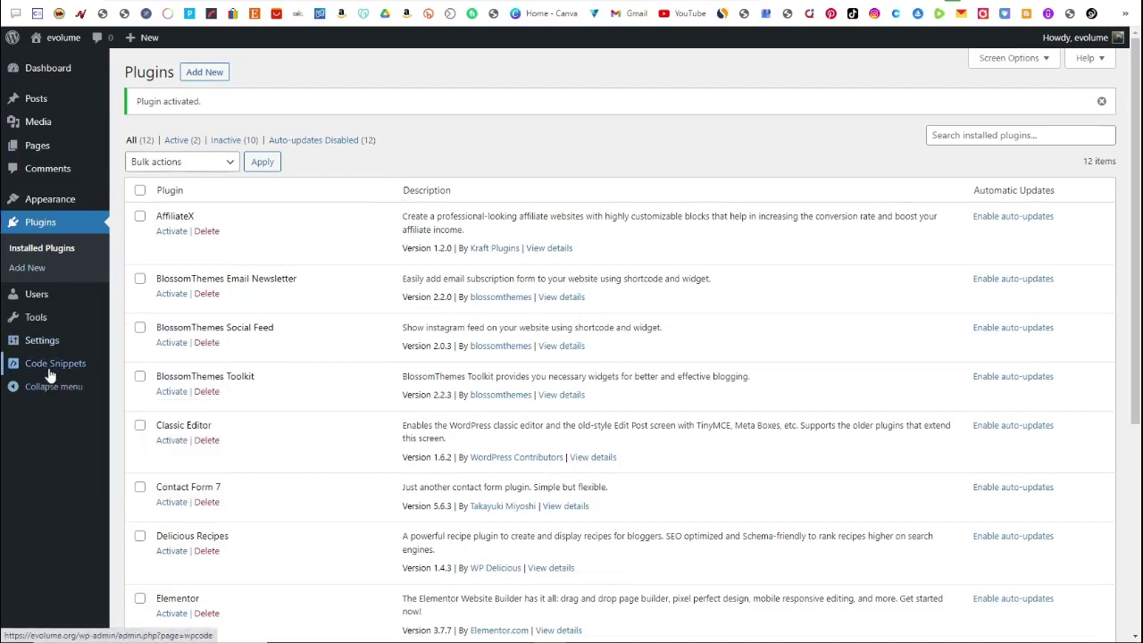
- Start a new blank custom code snippet in WPCode
{"action": "mouse_move", "coordinate": [54, 371]}
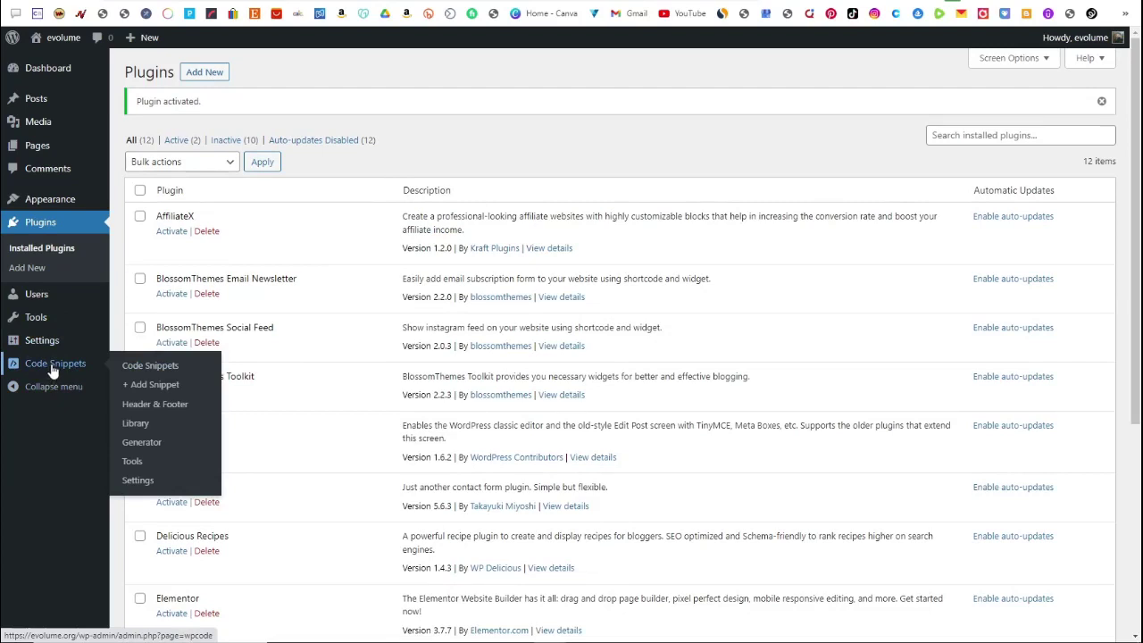
{"action": "left_click", "coordinate": [54, 366]}
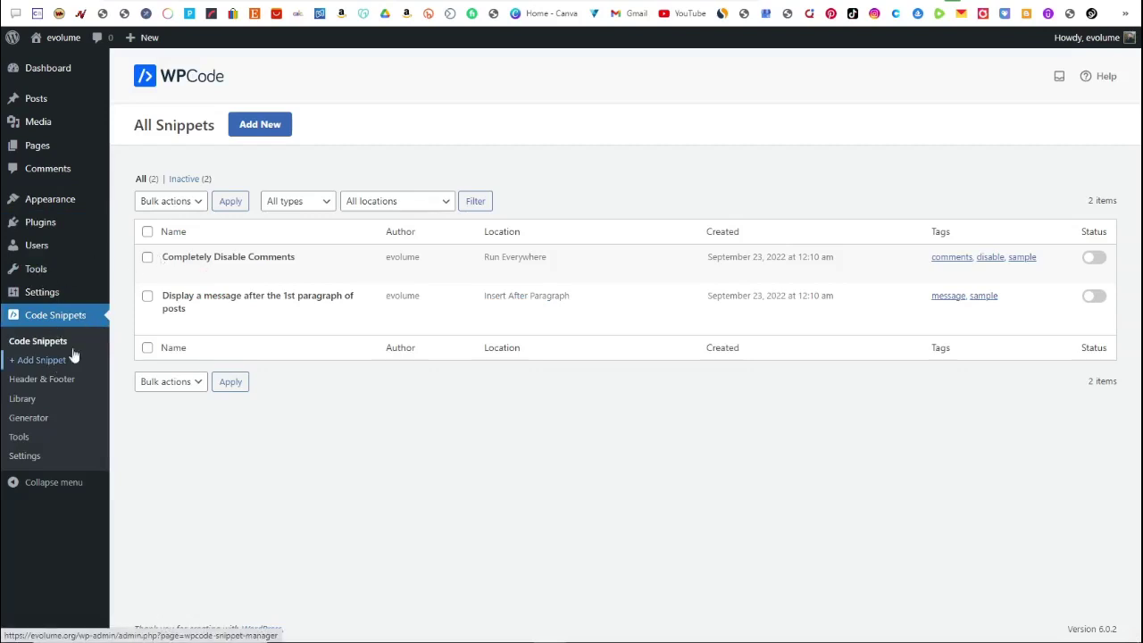
{"action": "left_click", "coordinate": [241, 132]}
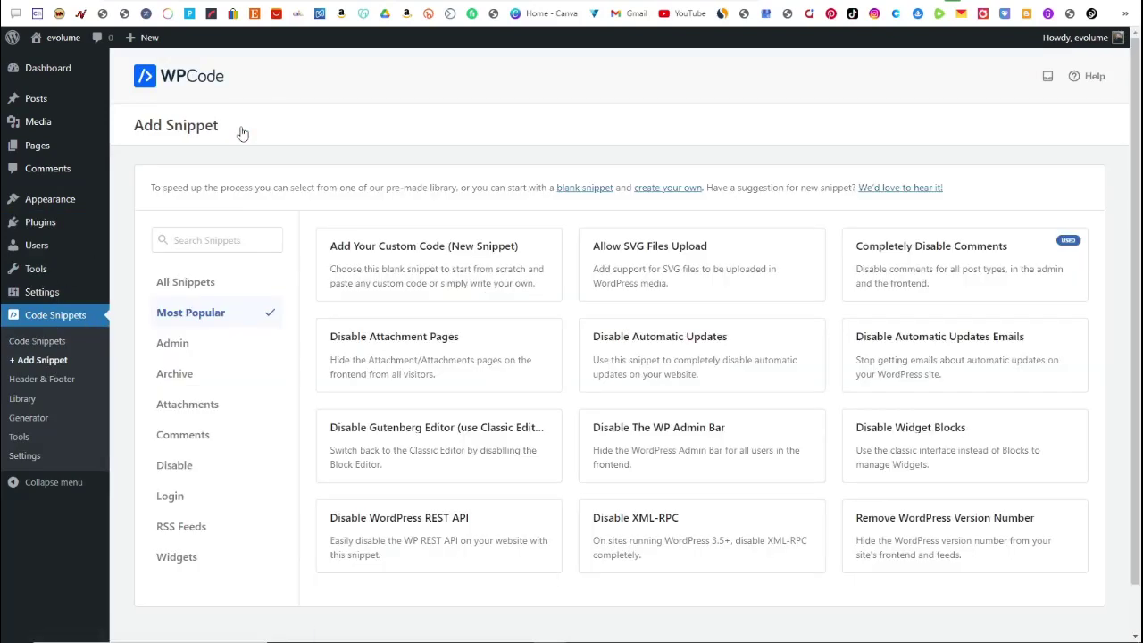
{"action": "mouse_move", "coordinate": [402, 277]}
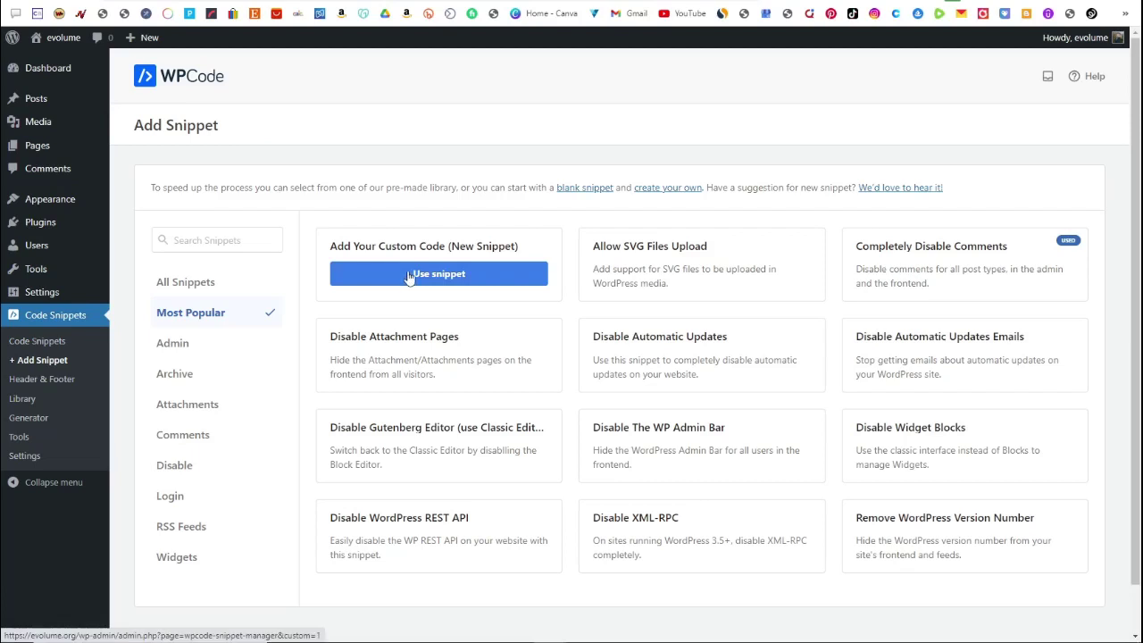
{"action": "left_click", "coordinate": [409, 277]}
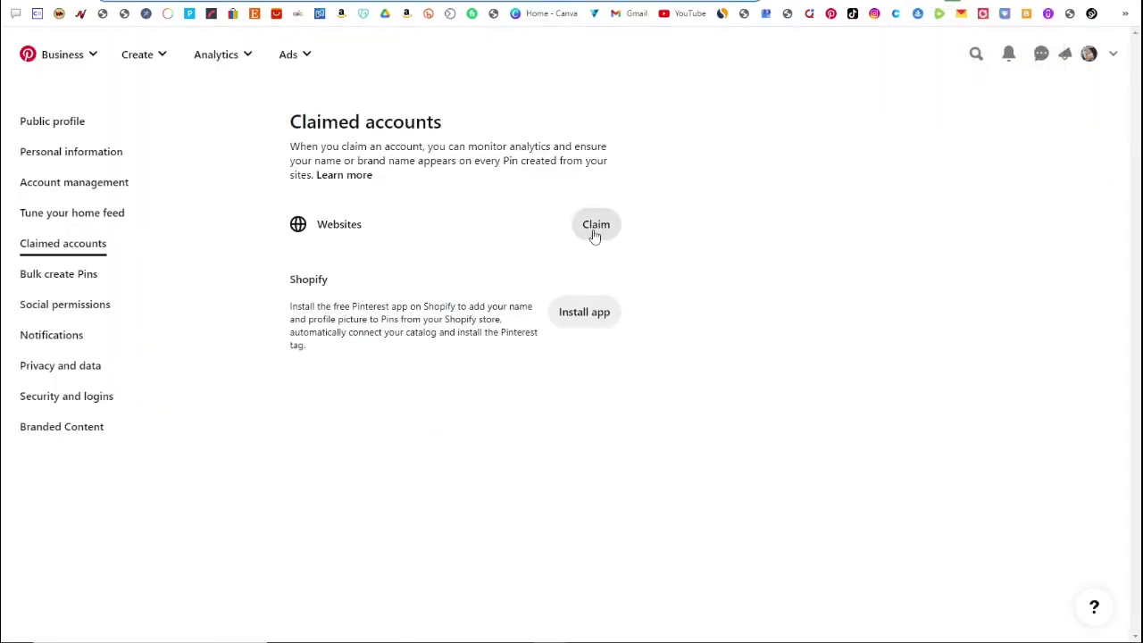
- Copy the website claim's HTML verification tag from Pinterest, paste it into the WPCode HTML snippet and save the snippet
{"action": "left_click", "coordinate": [596, 226]}
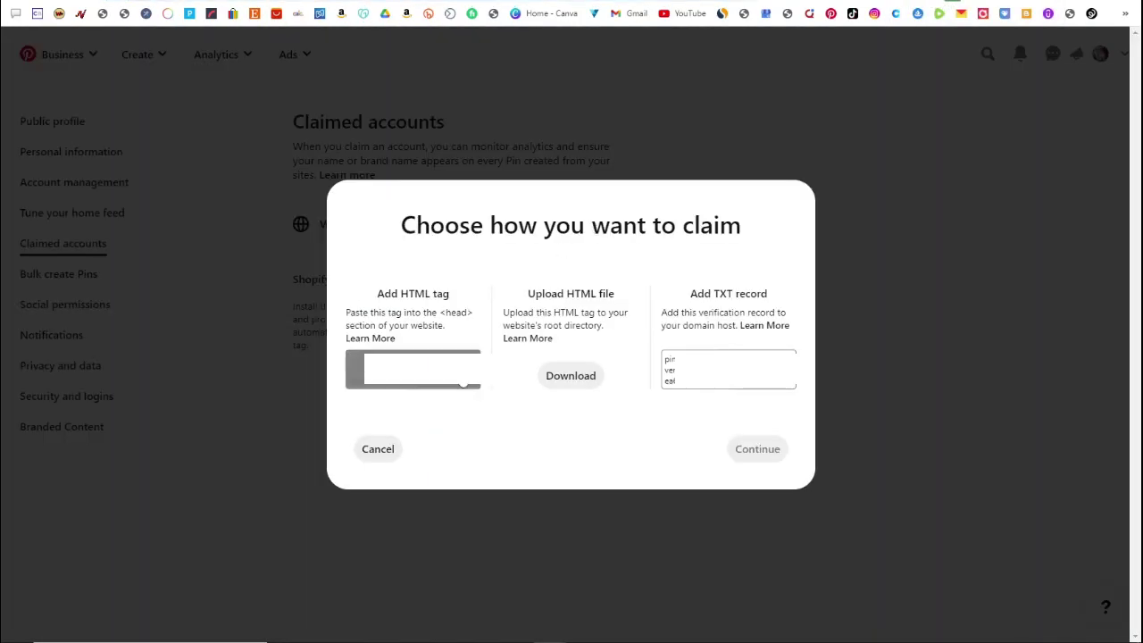
{"action": "left_click", "coordinate": [413, 369]}
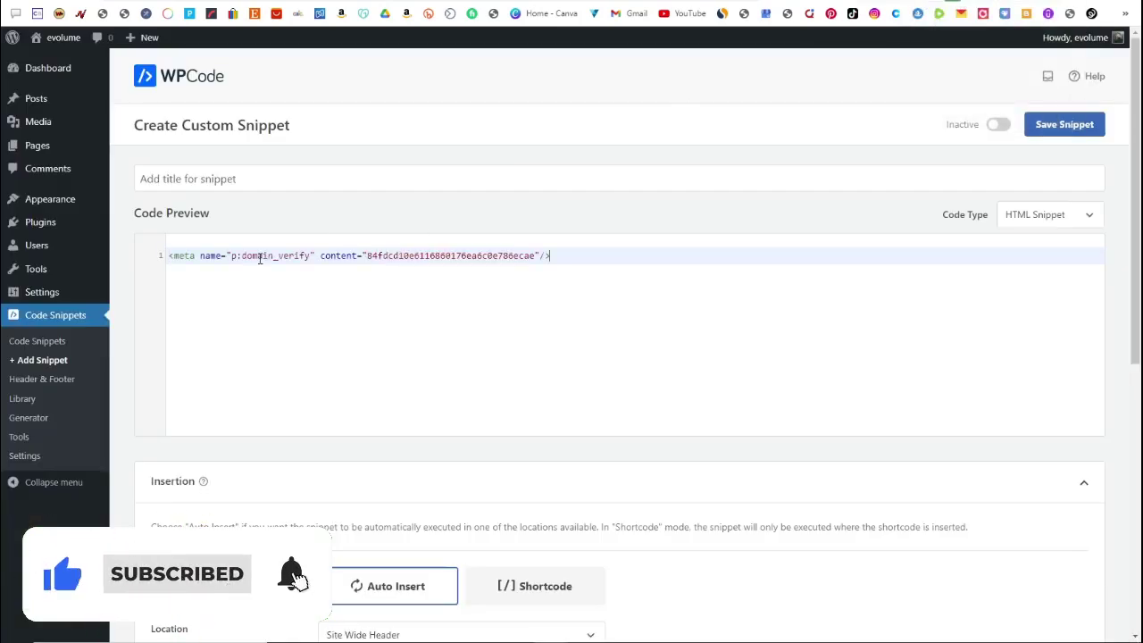
{"action": "key", "text": "ctrl+v"}
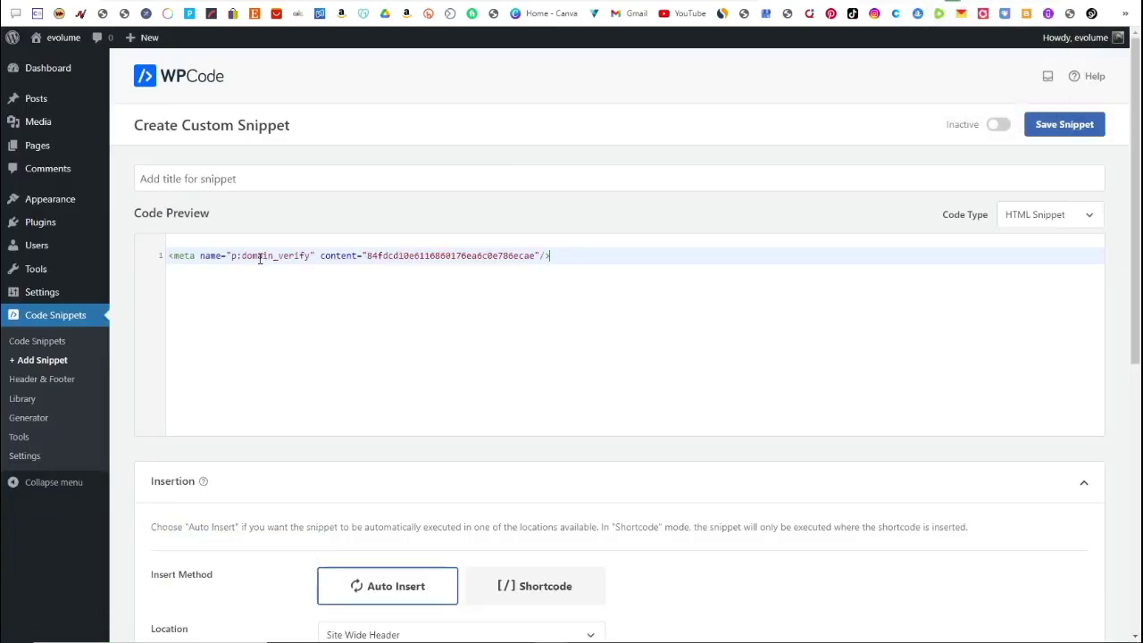
{"action": "left_click", "coordinate": [1060, 126]}
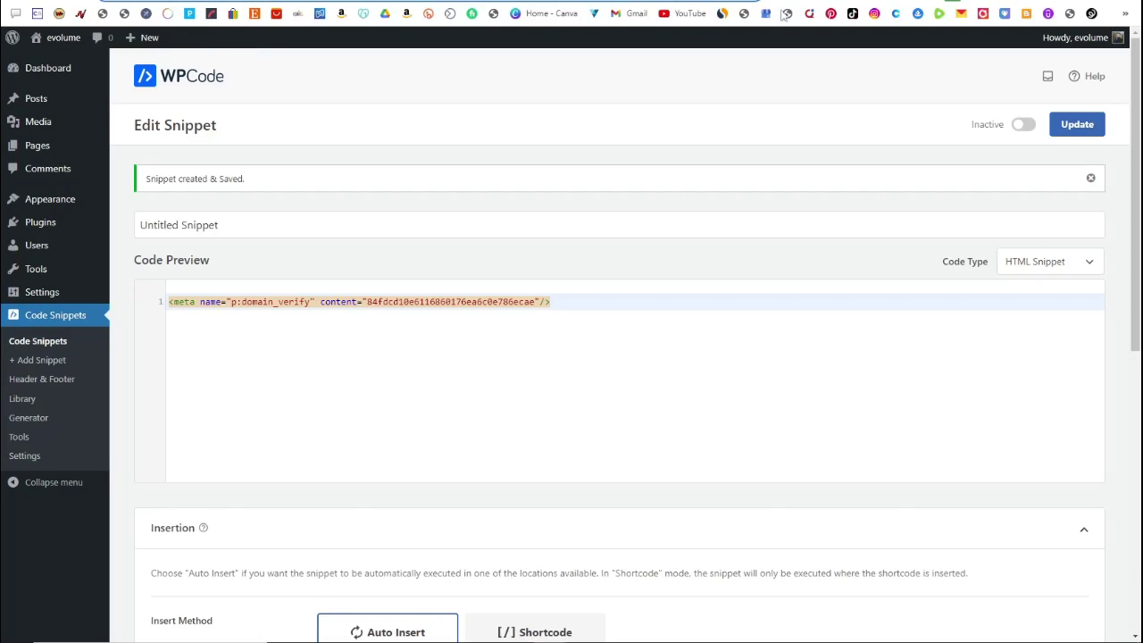
- Continue the Pinterest website claim, enter the evolume.org site URL and submit it for verification
{"action": "left_click", "coordinate": [933, 2]}
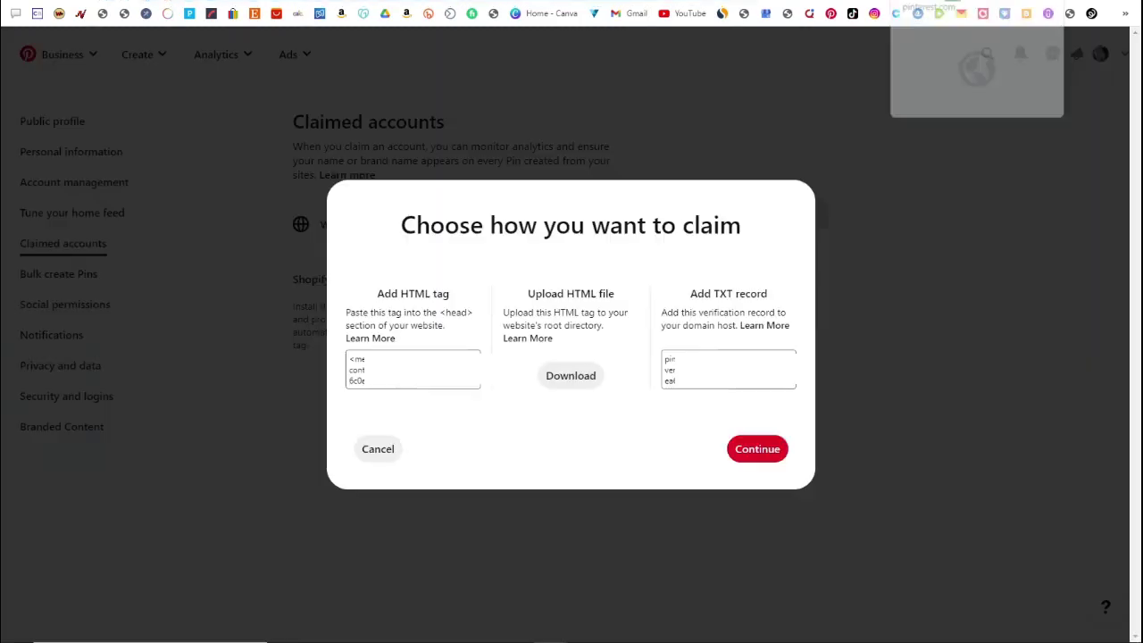
{"action": "left_click", "coordinate": [753, 456]}
{"action": "left_click", "coordinate": [522, 365]}
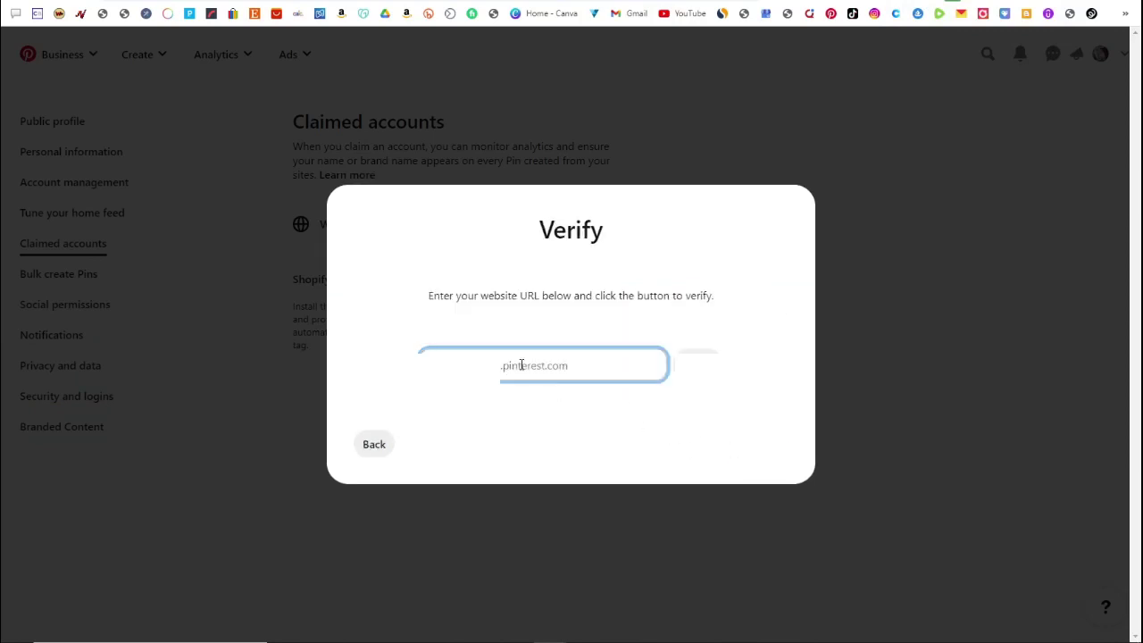
{"action": "key", "text": "ctrl+v"}
{"action": "left_click", "coordinate": [697, 368]}
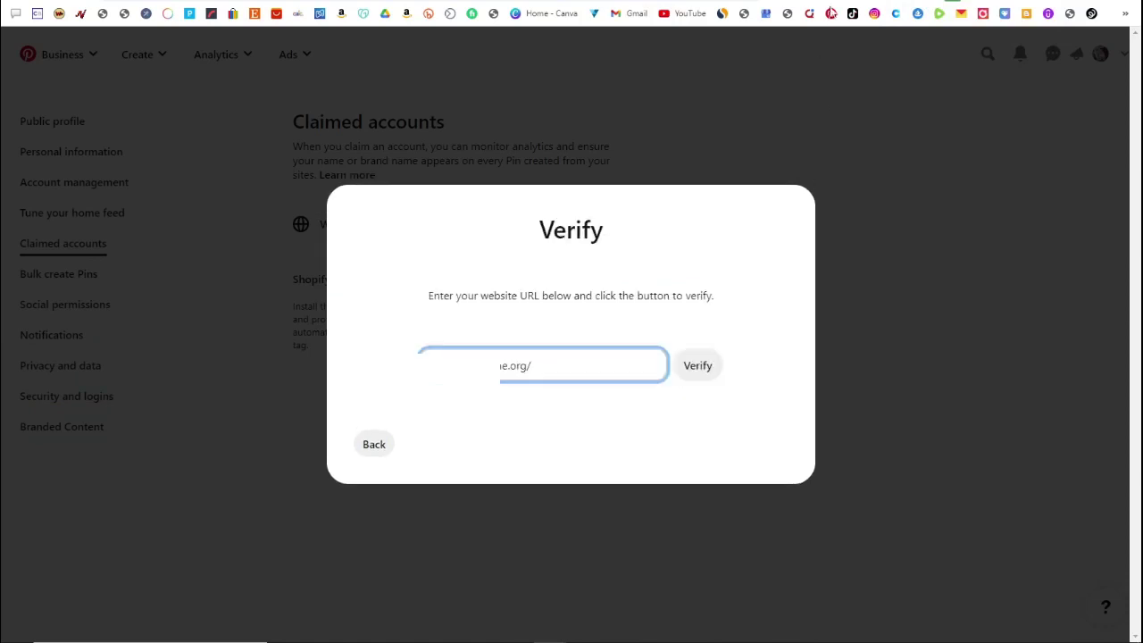
- Return to the Cauliflower Cheese Pie Pin draft and set the evolume.org site URL as its destination link
{"action": "left_click", "coordinate": [817, 12]}
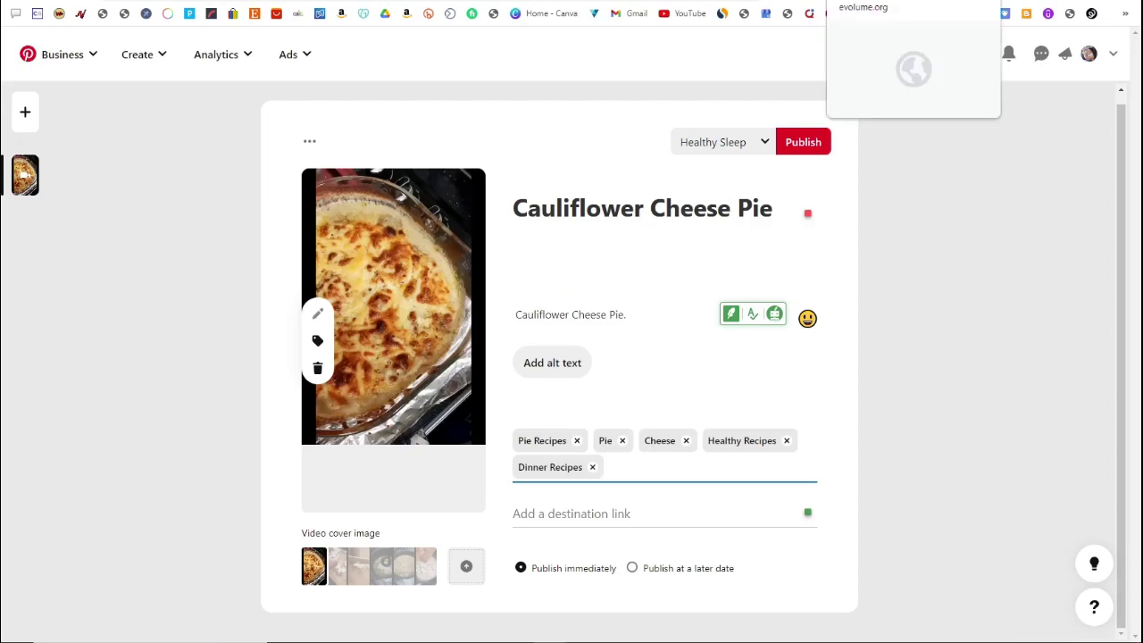
{"action": "left_click", "coordinate": [859, 13]}
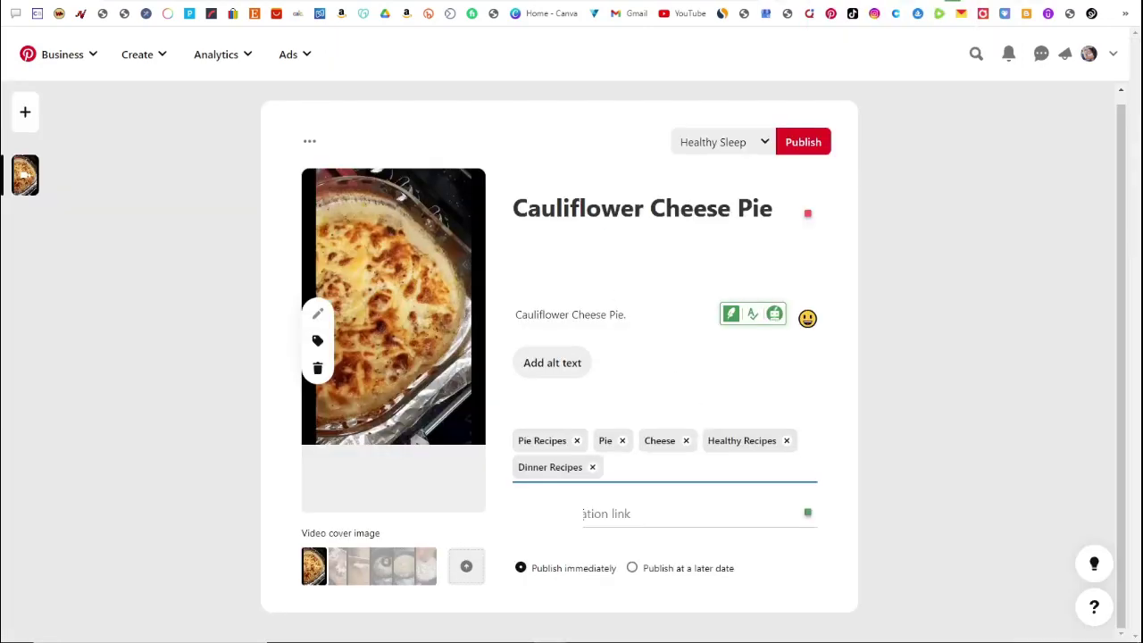
{"action": "left_click", "coordinate": [600, 513]}
{"action": "key", "text": "ctrl+v"}
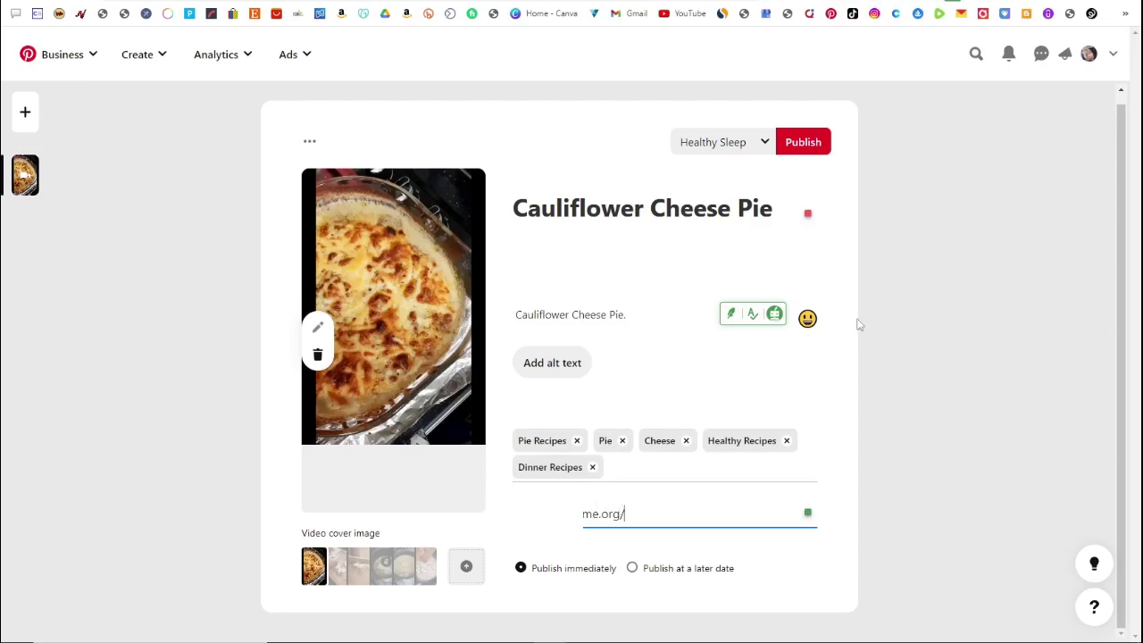
- Publish the Cauliflower Cheese Pie Pin immediately to the Healthy Sleep board
{"action": "left_click", "coordinate": [769, 150]}
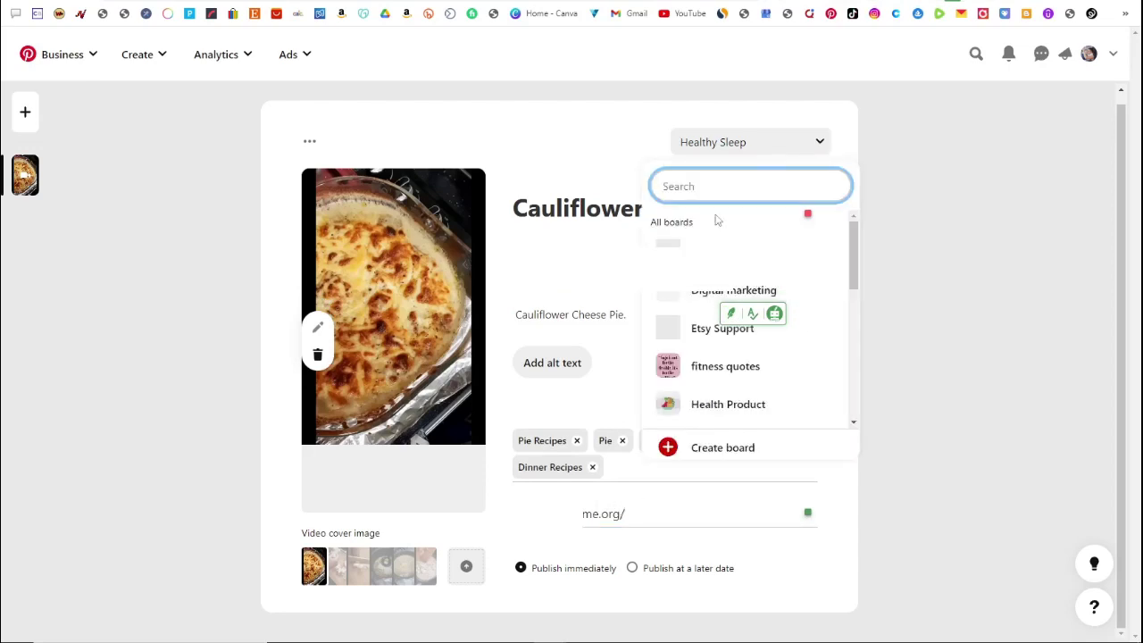
{"action": "scroll", "coordinate": [724, 268], "scroll_direction": "down", "scroll_amount": 6}
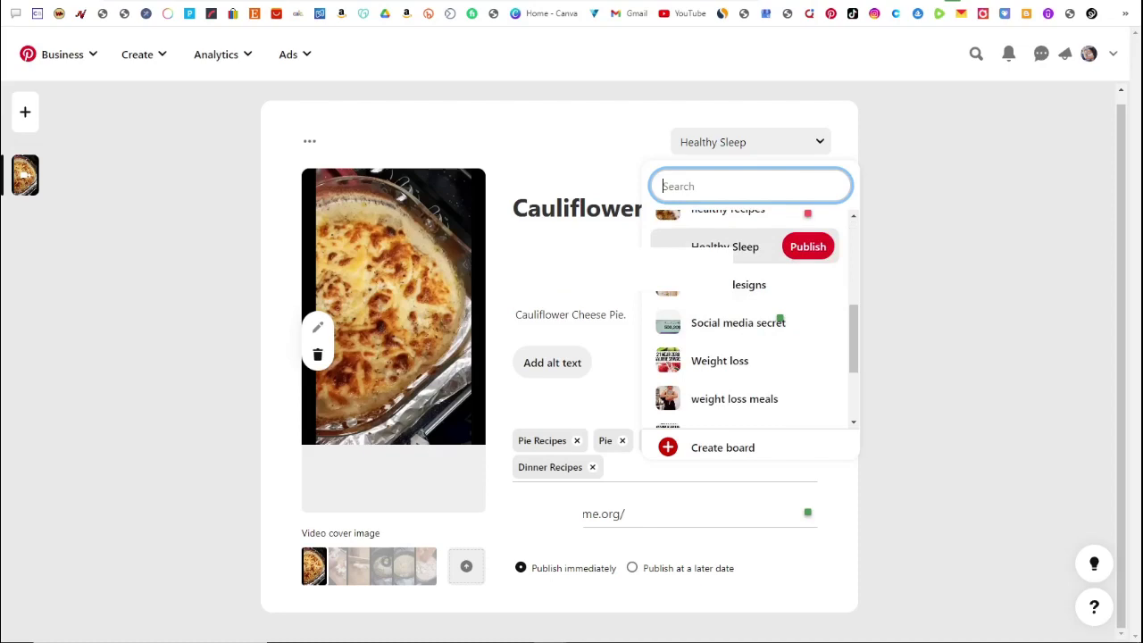
{"action": "left_click", "coordinate": [808, 248]}
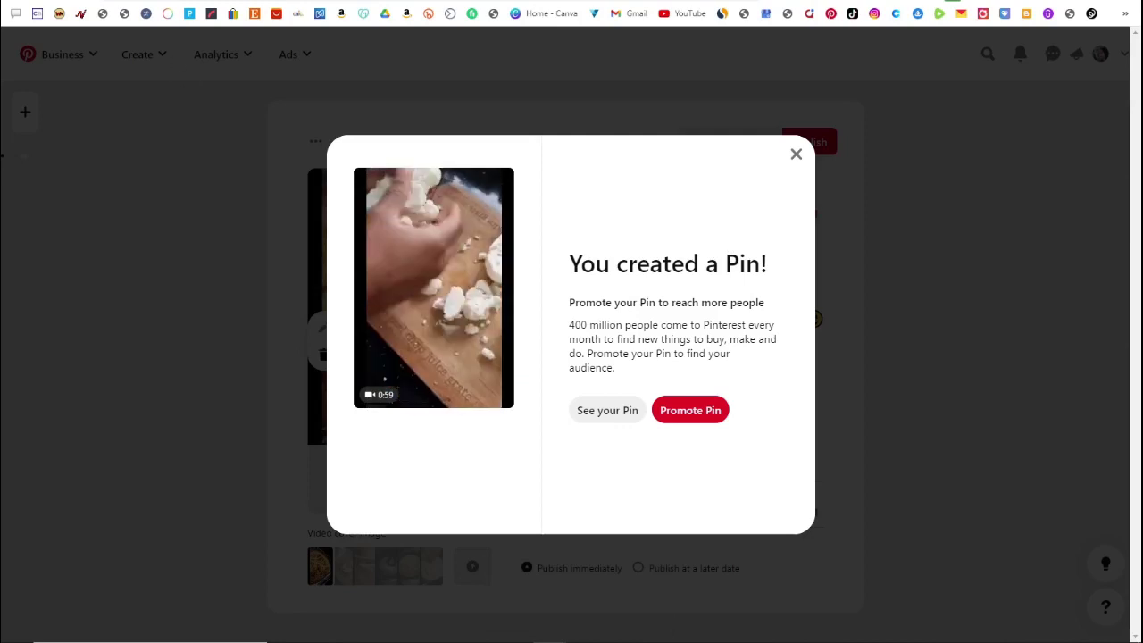
- Review the March 2022 income report on Stephanie's Sweet Treats and the Cauliflower Cheese Pie recipe post on the evolume site
{"action": "left_click", "coordinate": [224, 2]}
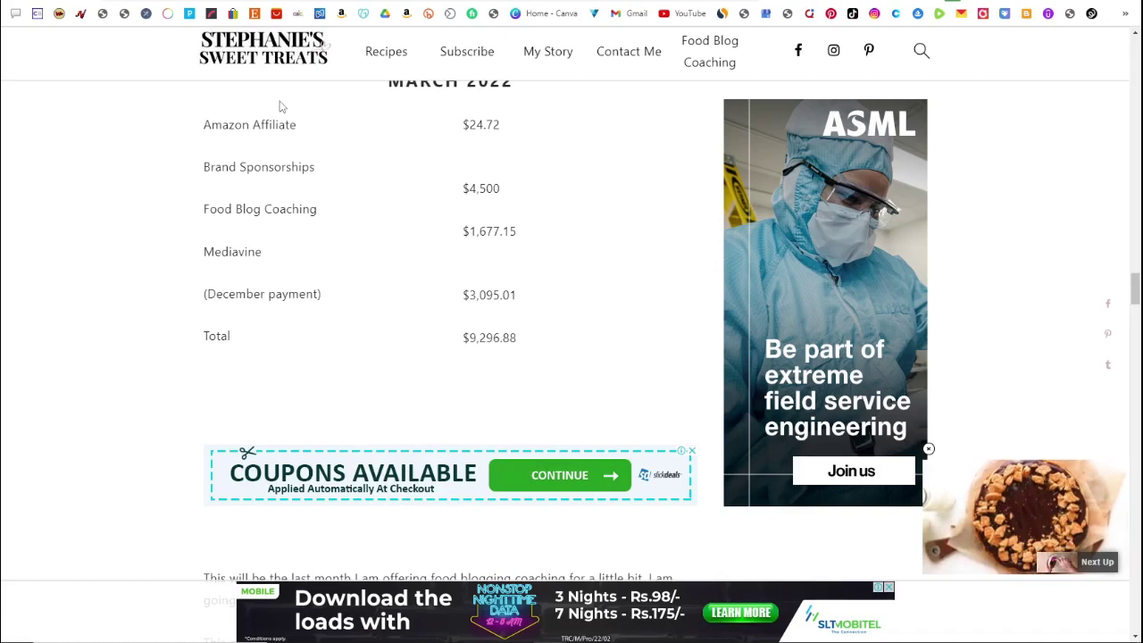
{"action": "left_click", "coordinate": [416, 3]}
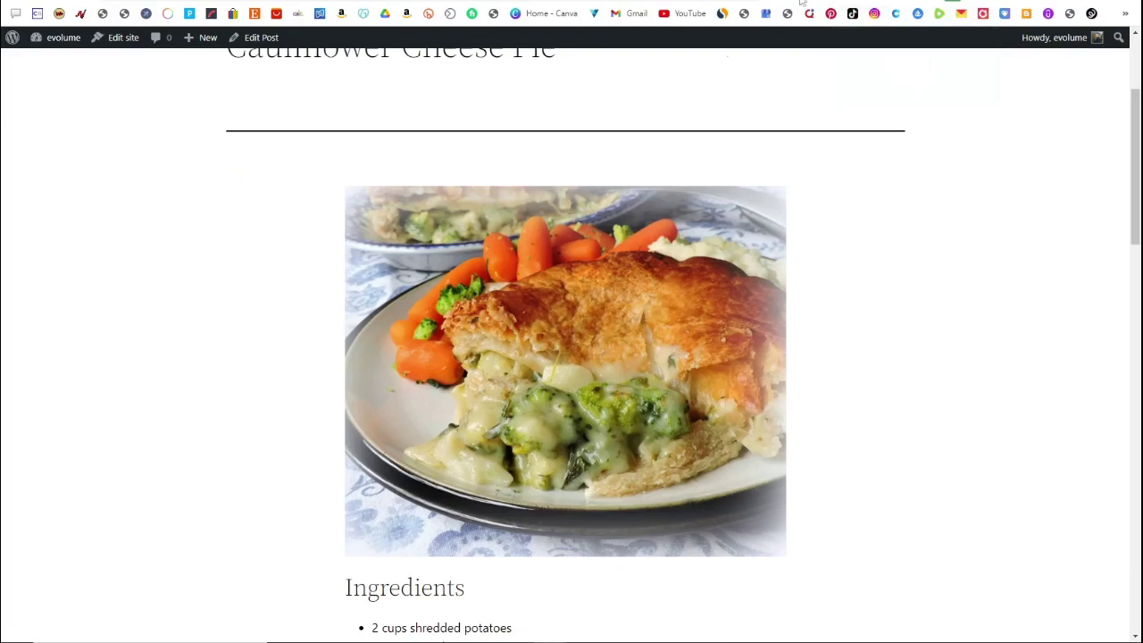
{"action": "scroll", "coordinate": [631, 183], "scroll_direction": "down", "scroll_amount": 10}
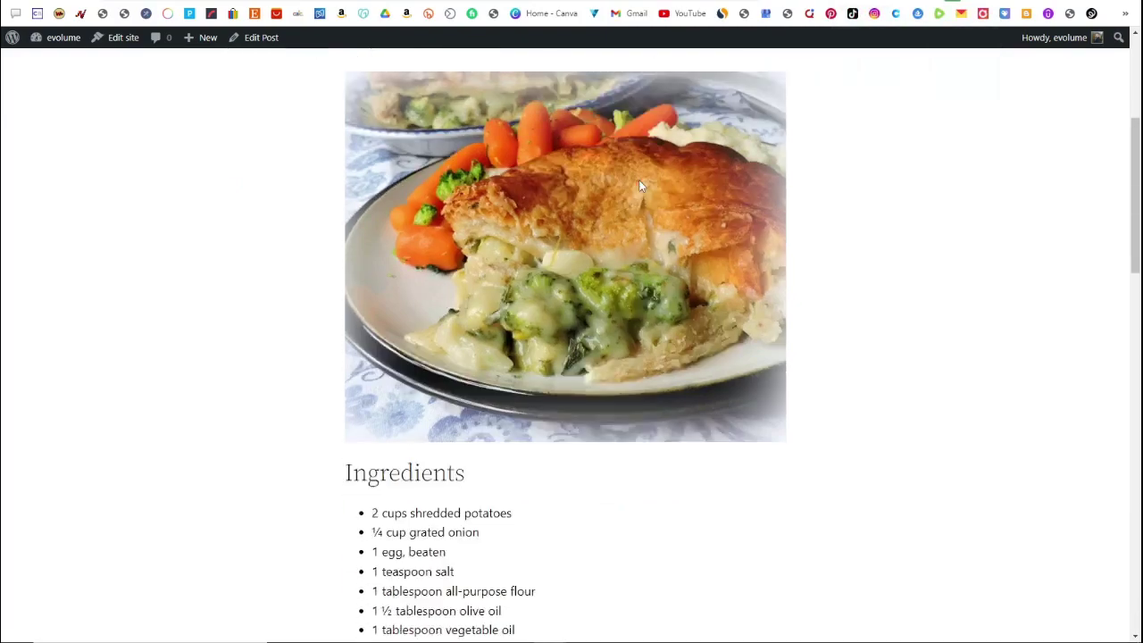
{"action": "scroll", "coordinate": [632, 184], "scroll_direction": "down", "scroll_amount": 2}
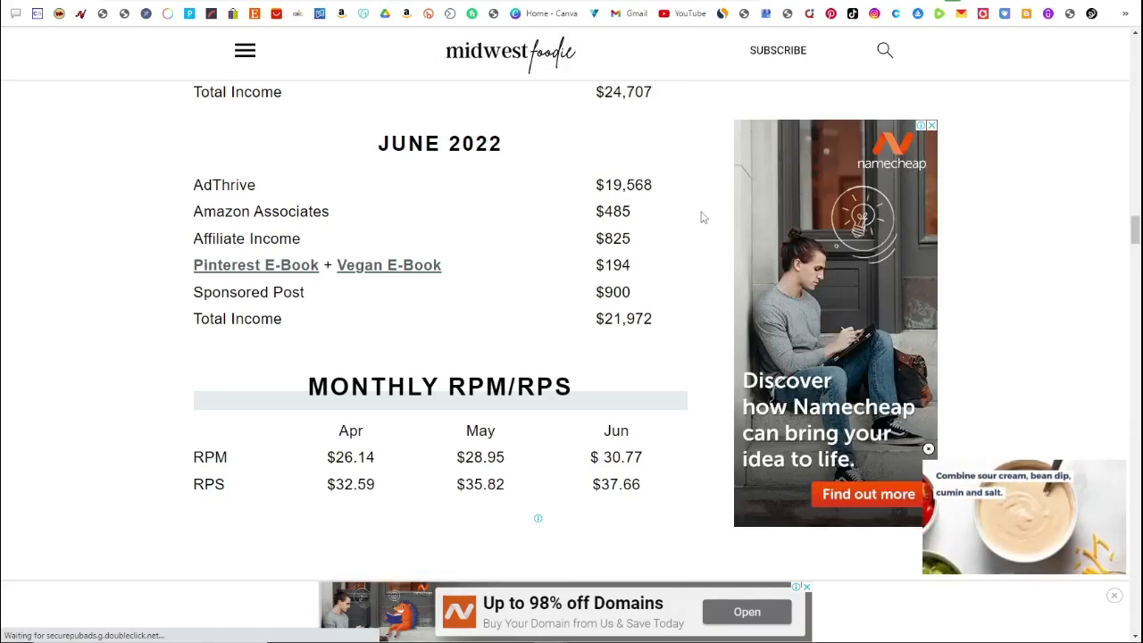
- Examine the June 2022 income, monthly RPM/RPS and expenses in the Midwest Foodie income report
{"action": "scroll", "coordinate": [677, 247], "scroll_direction": "down", "scroll_amount": 2}
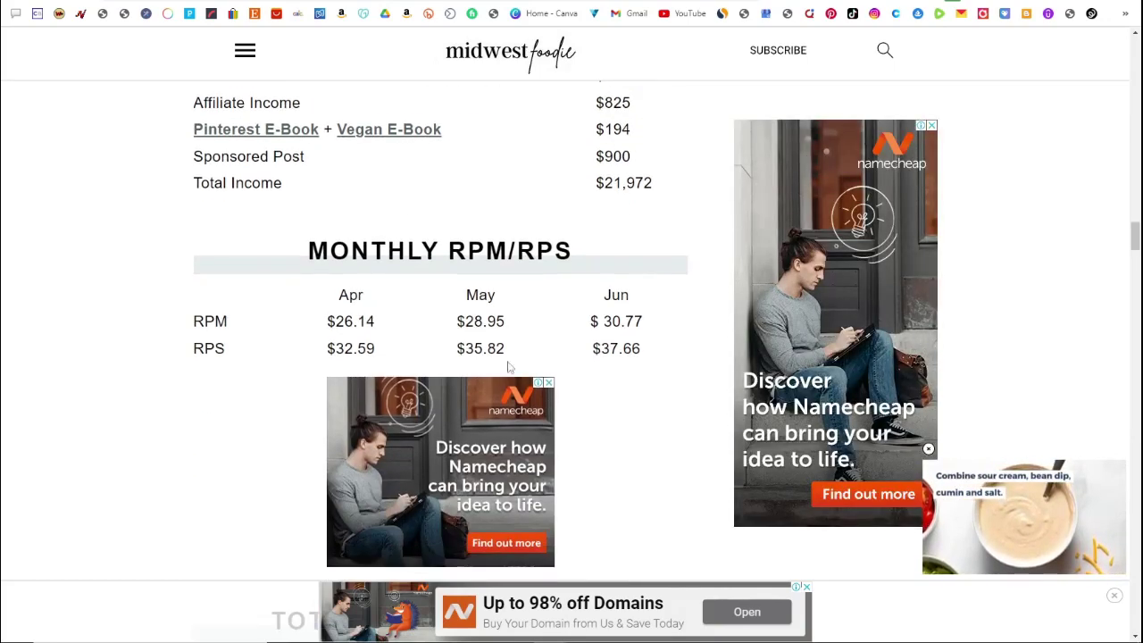
{"action": "scroll", "coordinate": [934, 247], "scroll_direction": "down", "scroll_amount": 2}
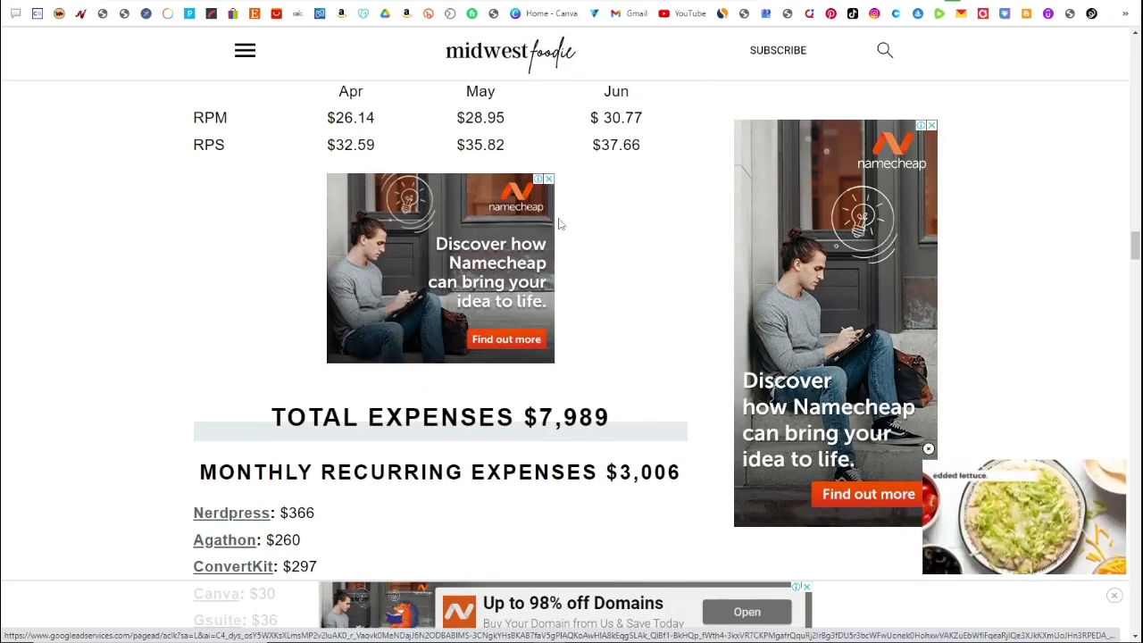
{"action": "scroll", "coordinate": [626, 201], "scroll_direction": "up", "scroll_amount": 3}
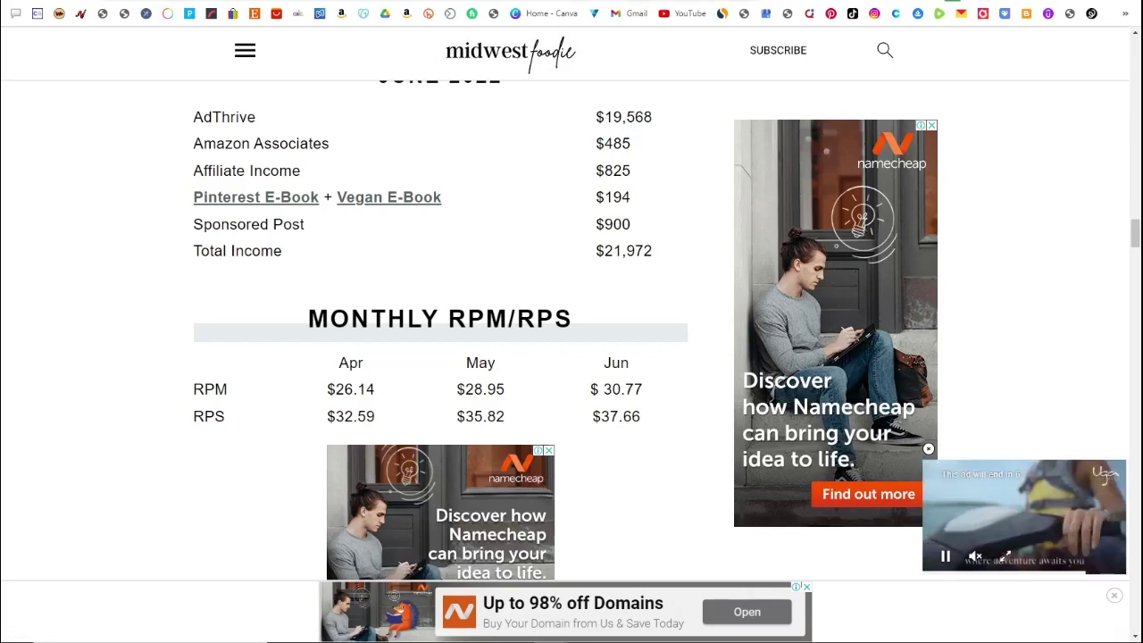
{"action": "left_click", "coordinate": [232, 13]}
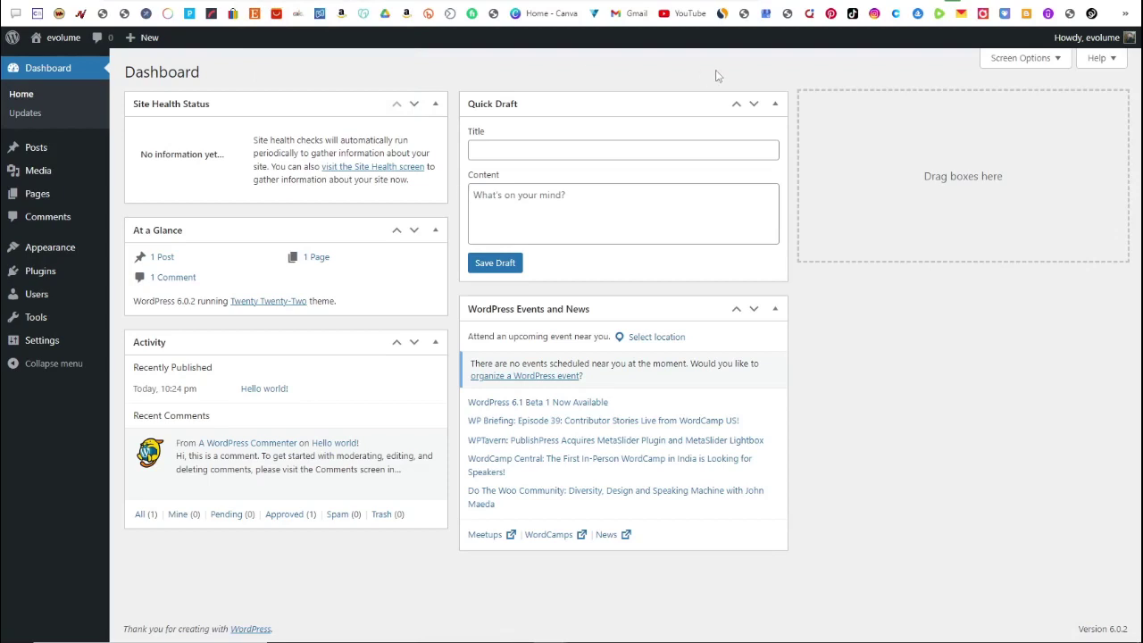
{"action": "left_click", "coordinate": [744, 12]}
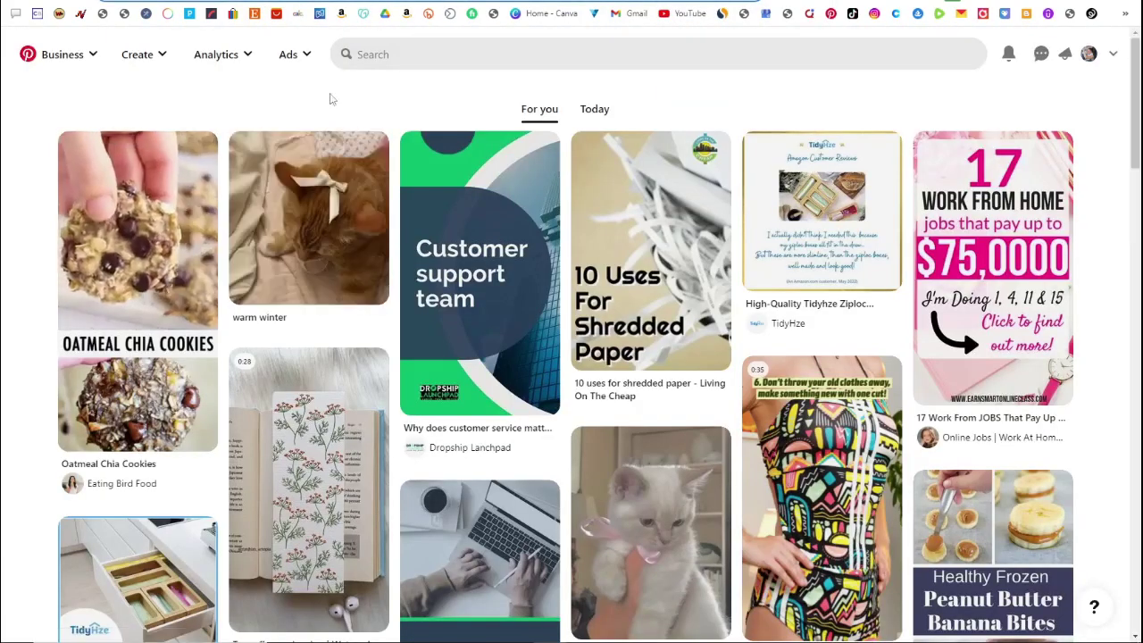
{"action": "left_click", "coordinate": [235, 14]}
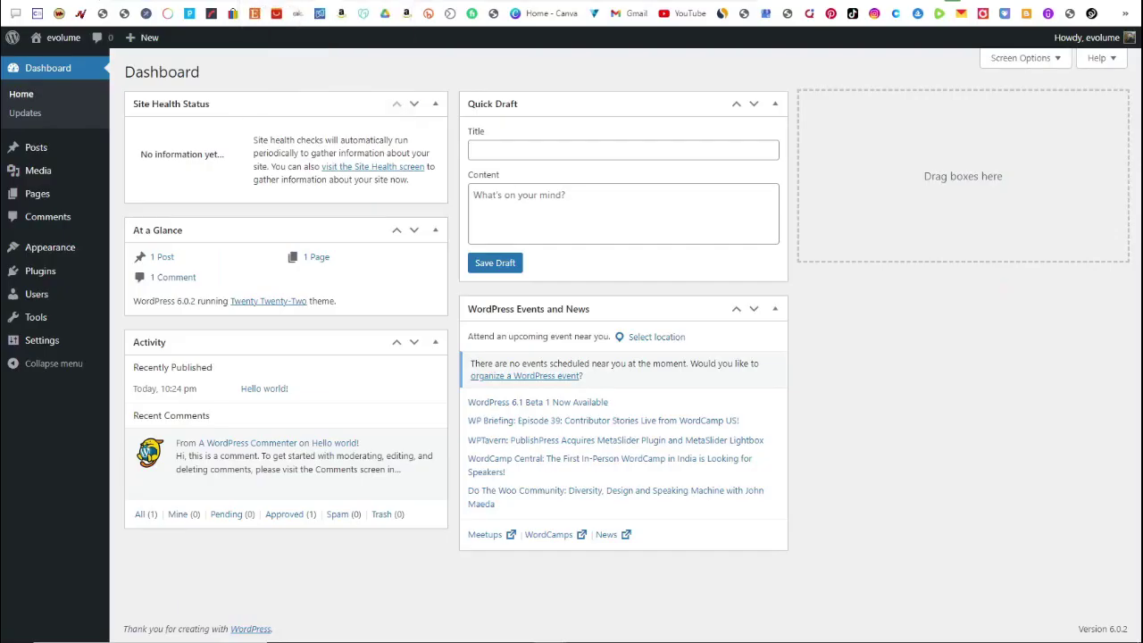